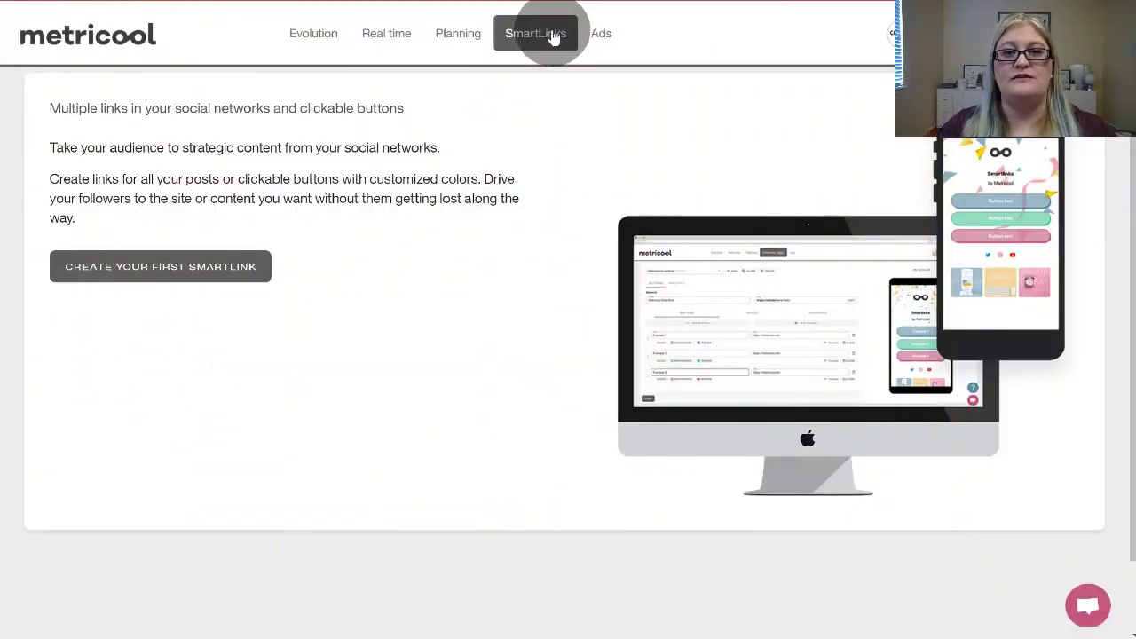
- Move the Instagram icon row above Twitter so the icons read Instagram, Twitter, YouTube
left_click(163, 268)
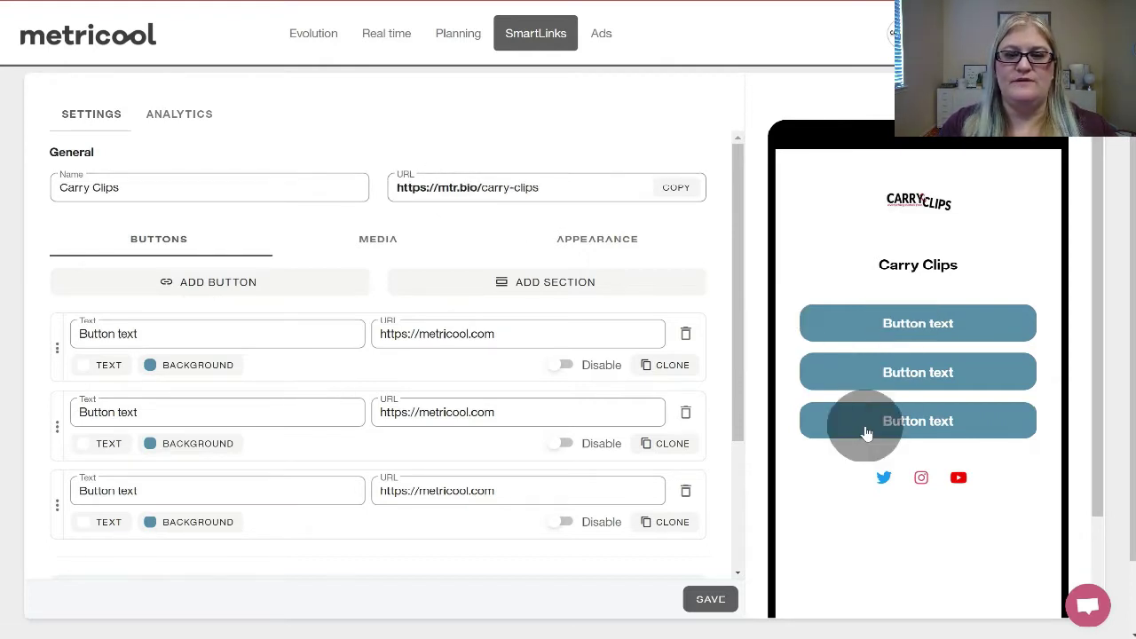
scroll(355, 520, "down", 2)
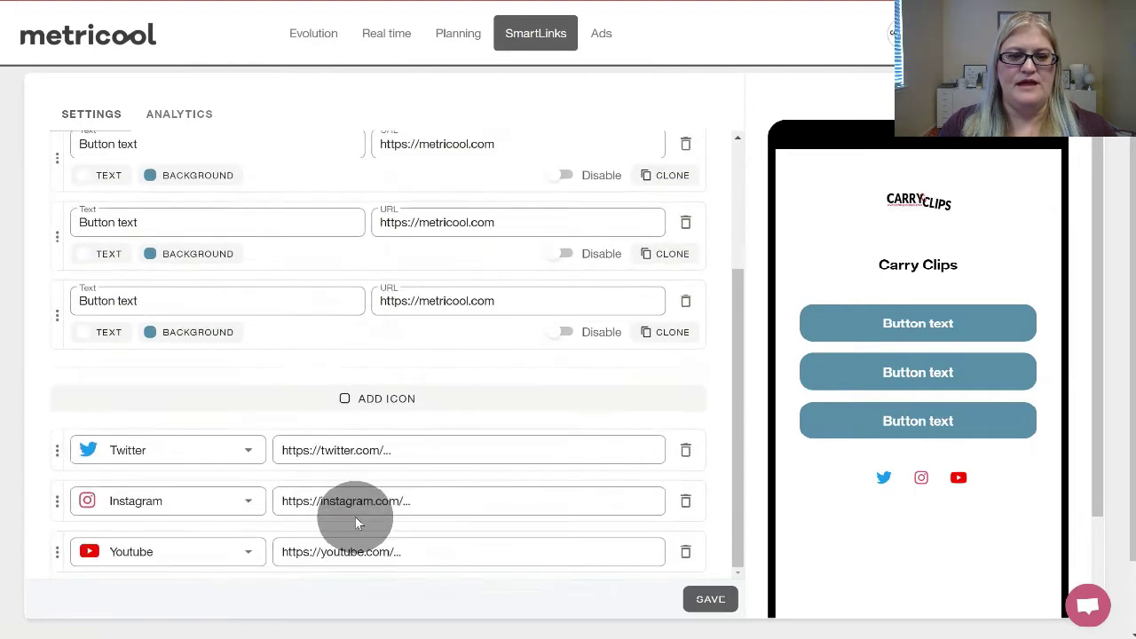
scroll(355, 517, "down", 1)
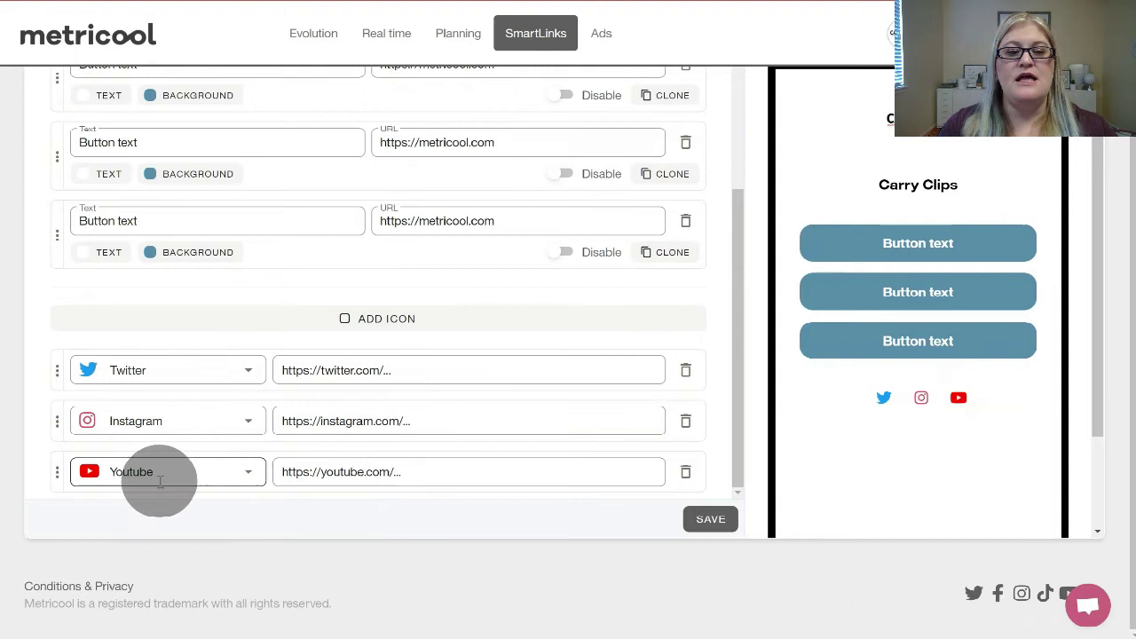
left_click_drag(55, 421, 52, 365)
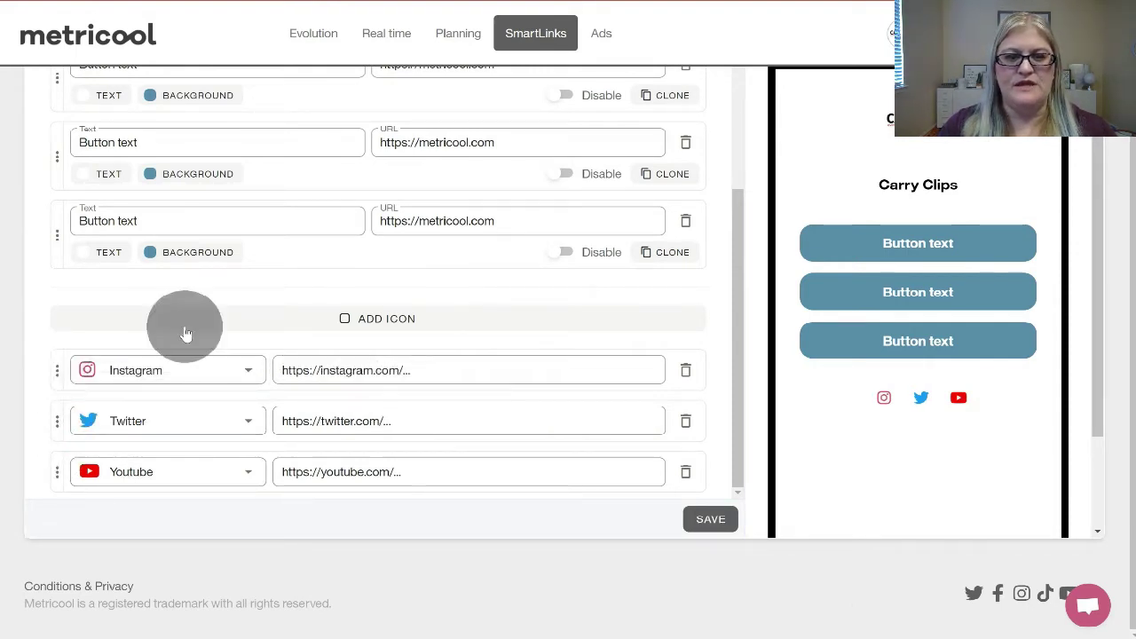
scroll(395, 318, "up", 3)
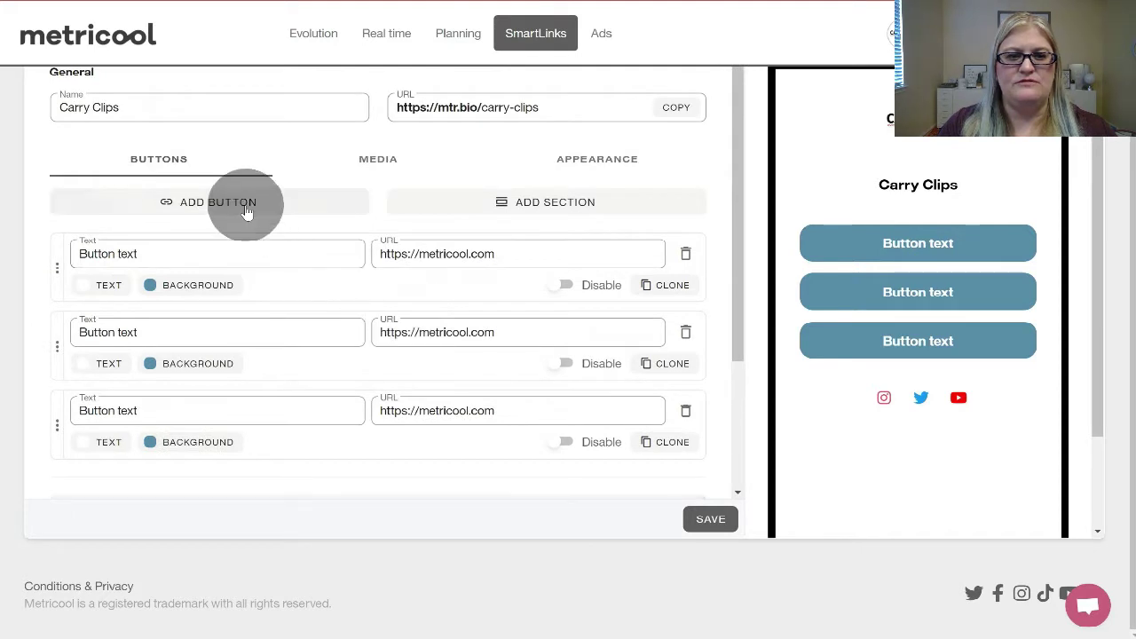
scroll(451, 423, "down", 2)
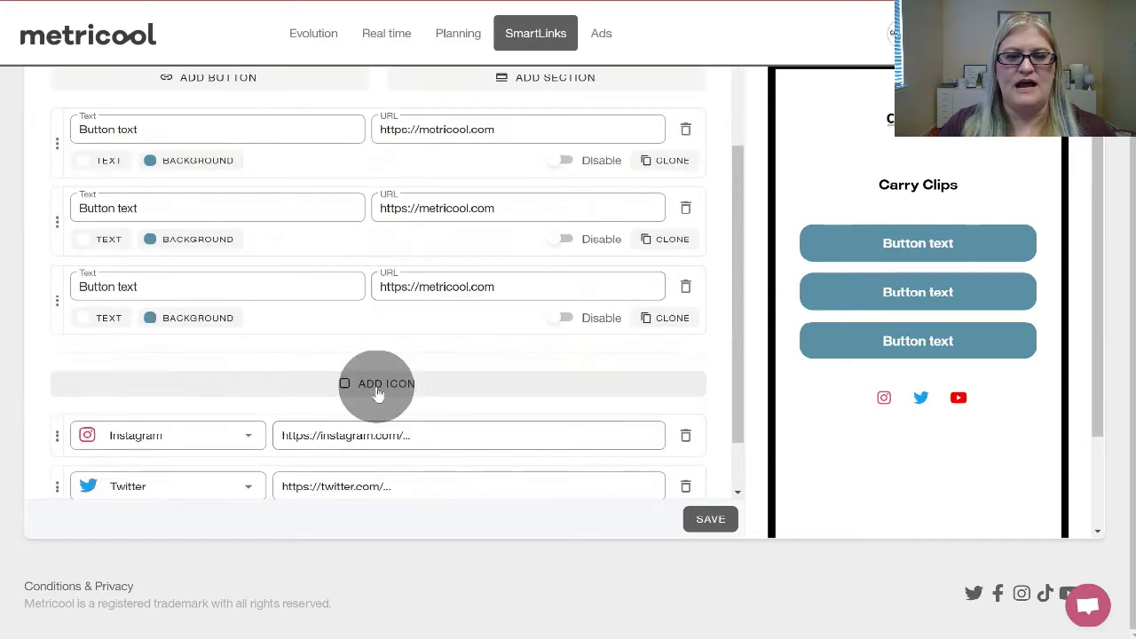
scroll(375, 386, "up", 2)
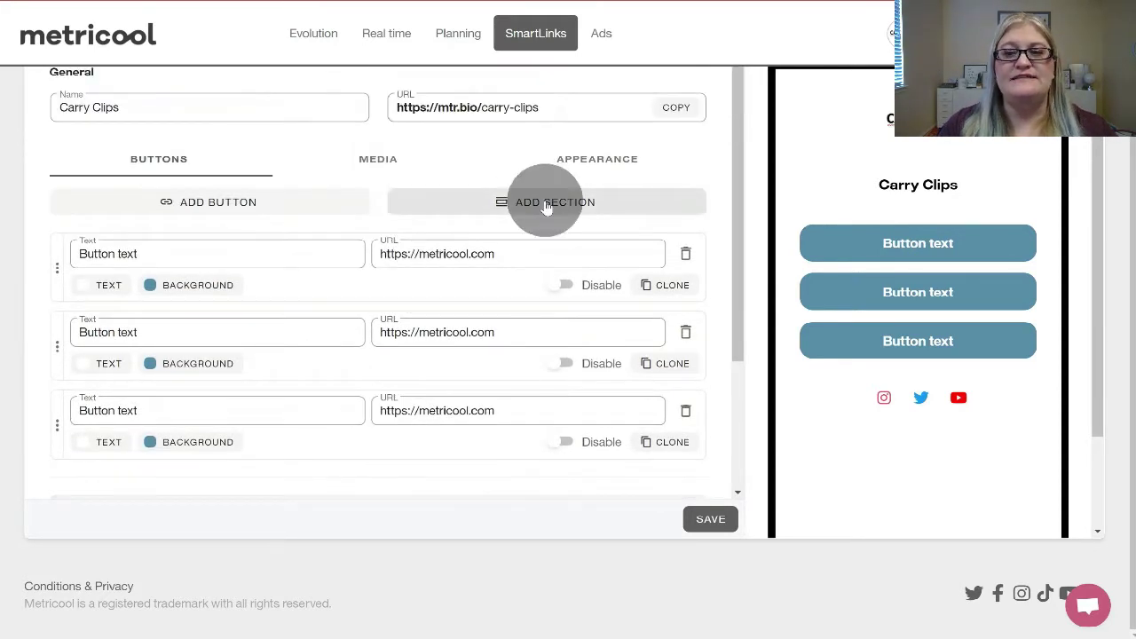
- Add a new Header text section and move it above the buttons
left_click(547, 204)
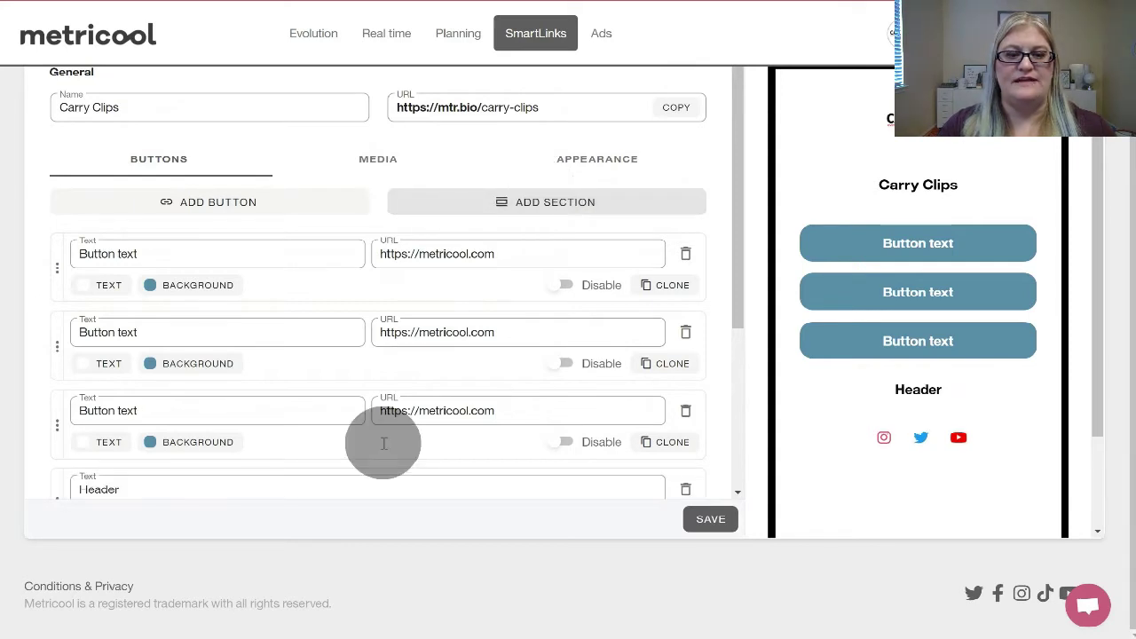
scroll(381, 449, "down", 2)
left_click_drag(56, 394, 56, 152)
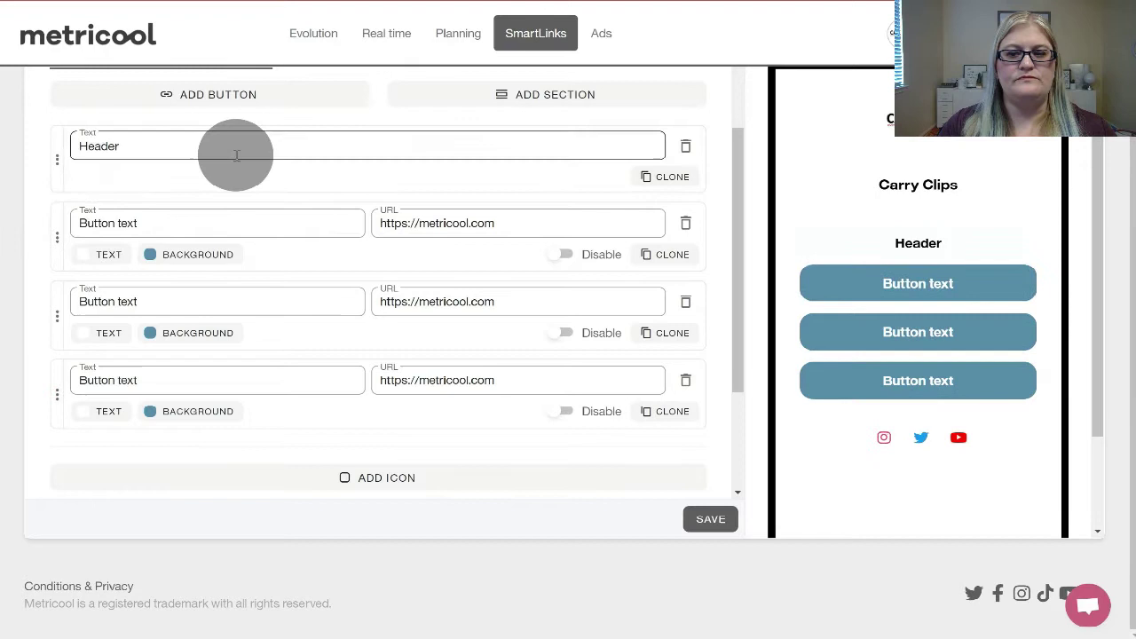
scroll(234, 152, "up", 2)
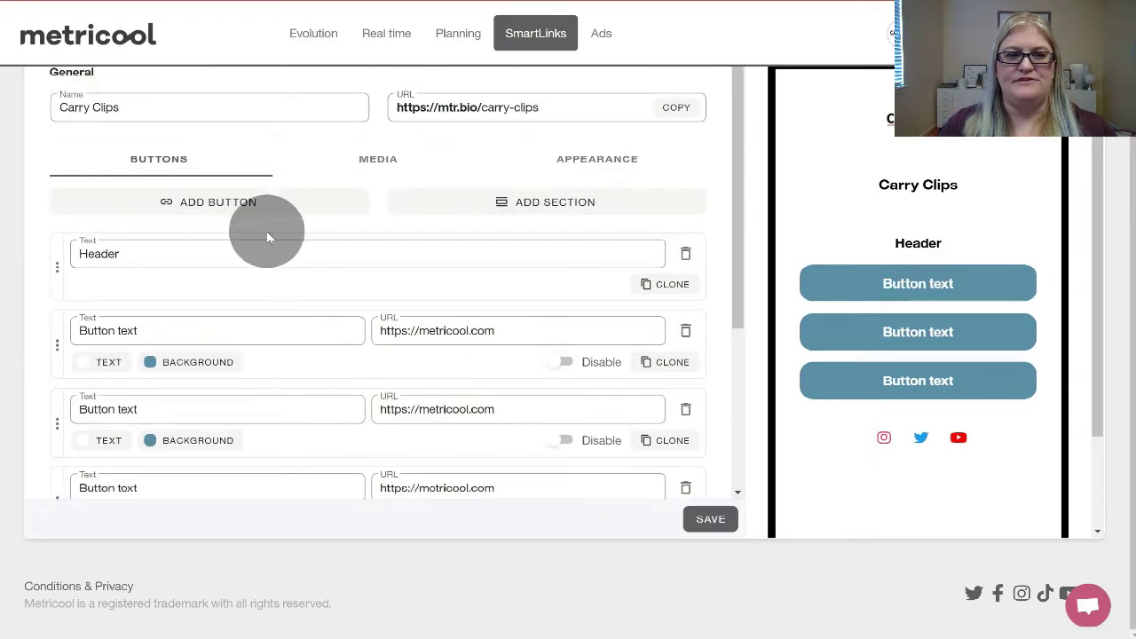
- Replace the header text with 'Welcome! Where would you like to go?'
double_click(343, 249)
type("Wels")
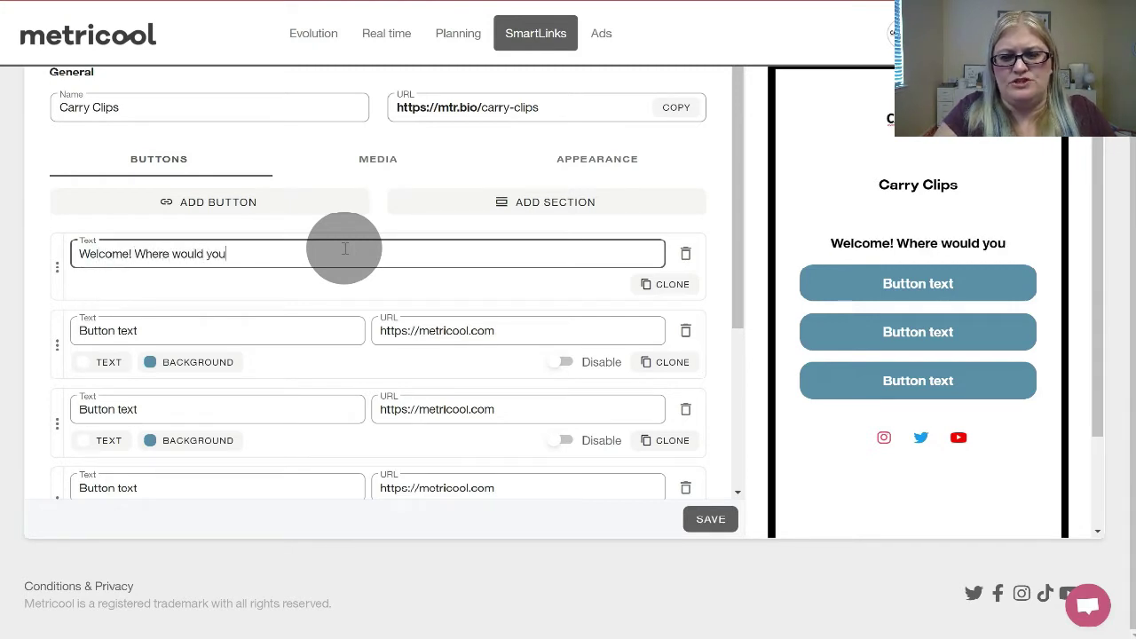
type("to go?")
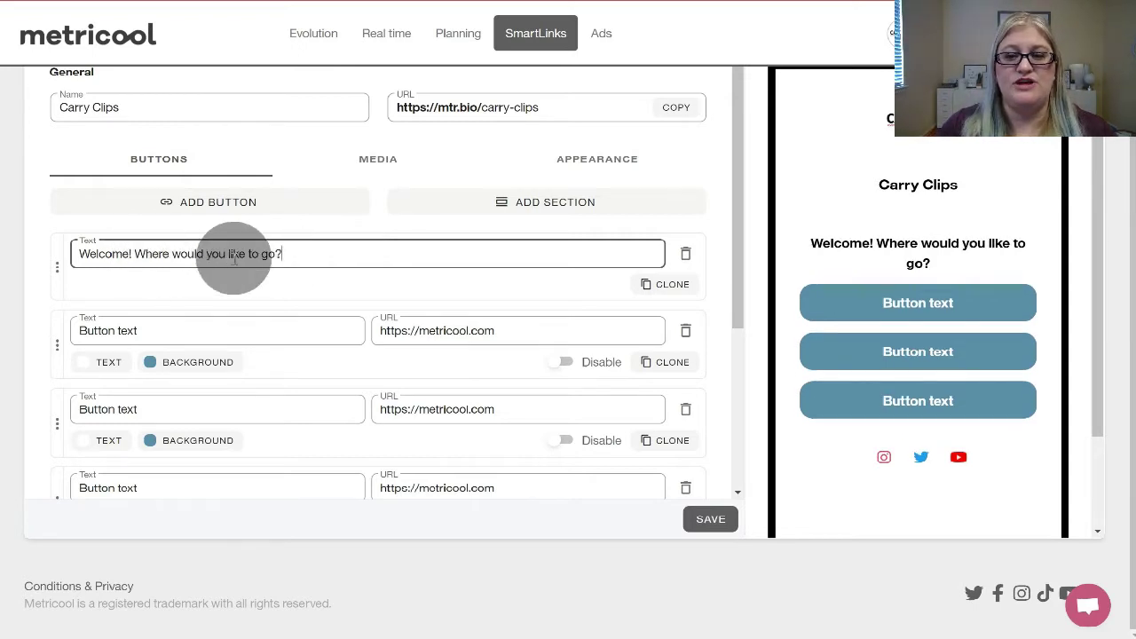
left_click_drag(246, 254, 284, 256)
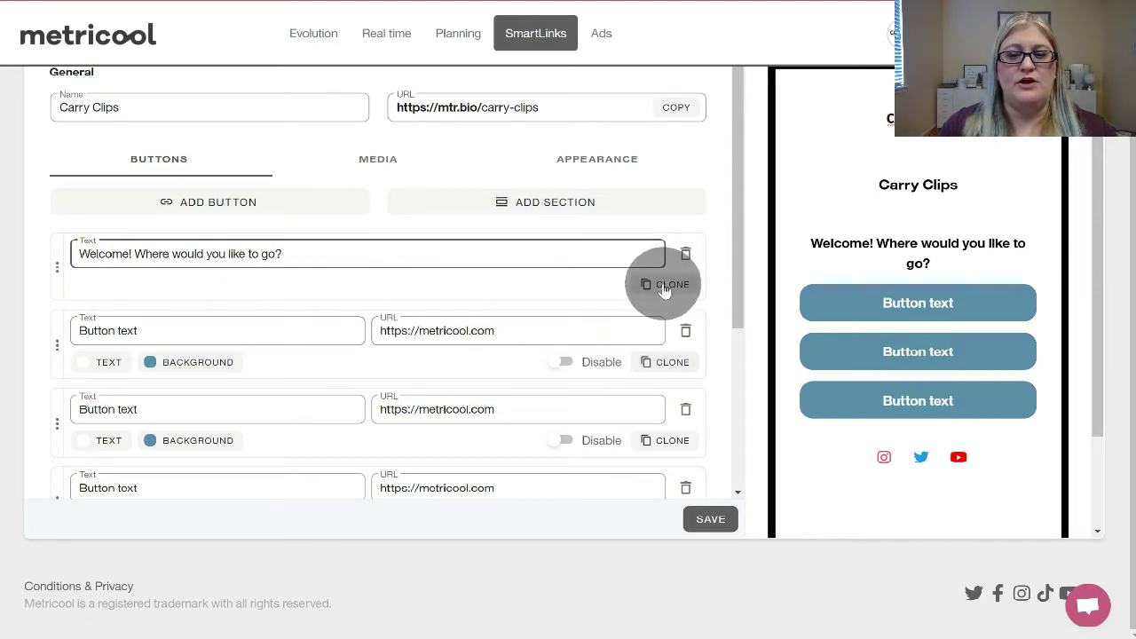
- Add a fourth button and relabel buttons Shop All Products, About Us and Join Our Facebook Group
left_click(288, 215)
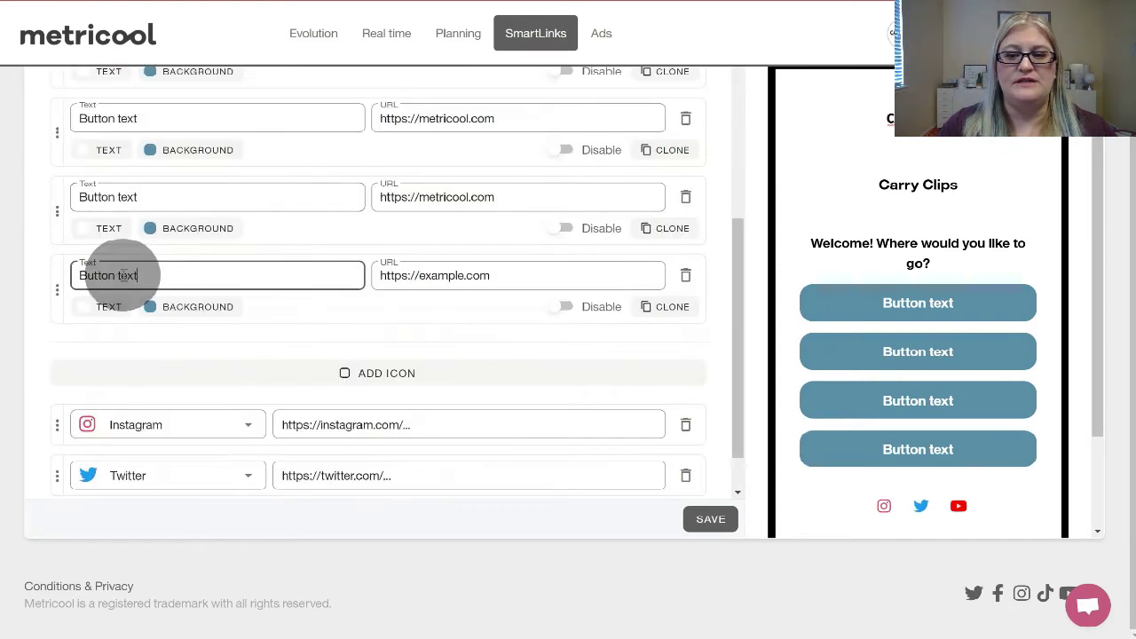
scroll(266, 317, "up", 2)
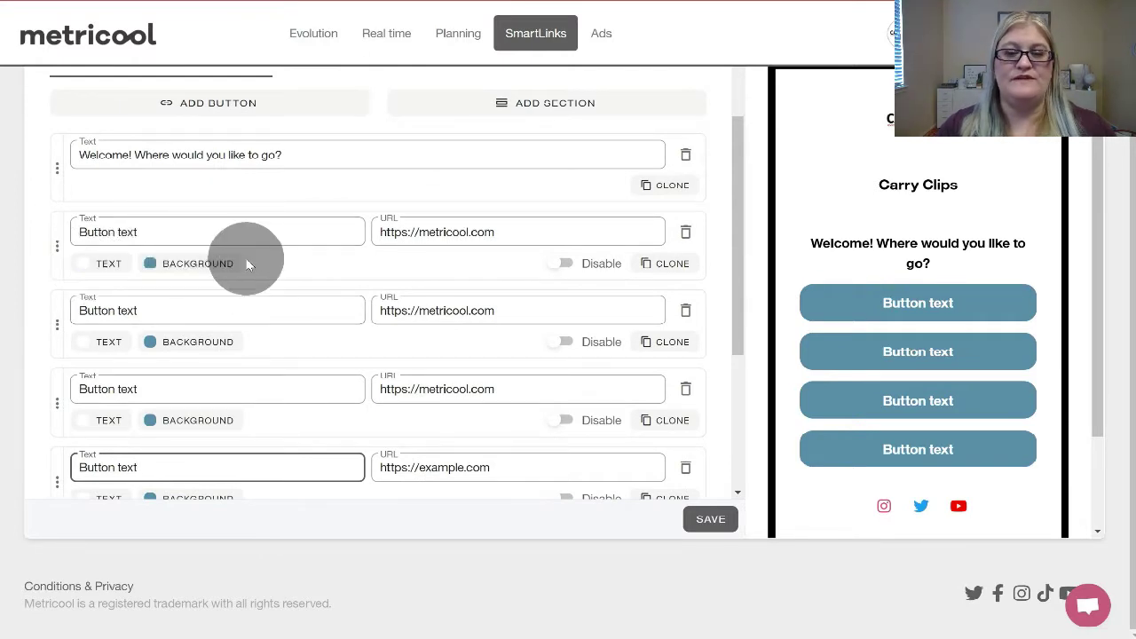
scroll(390, 211, "up", 1)
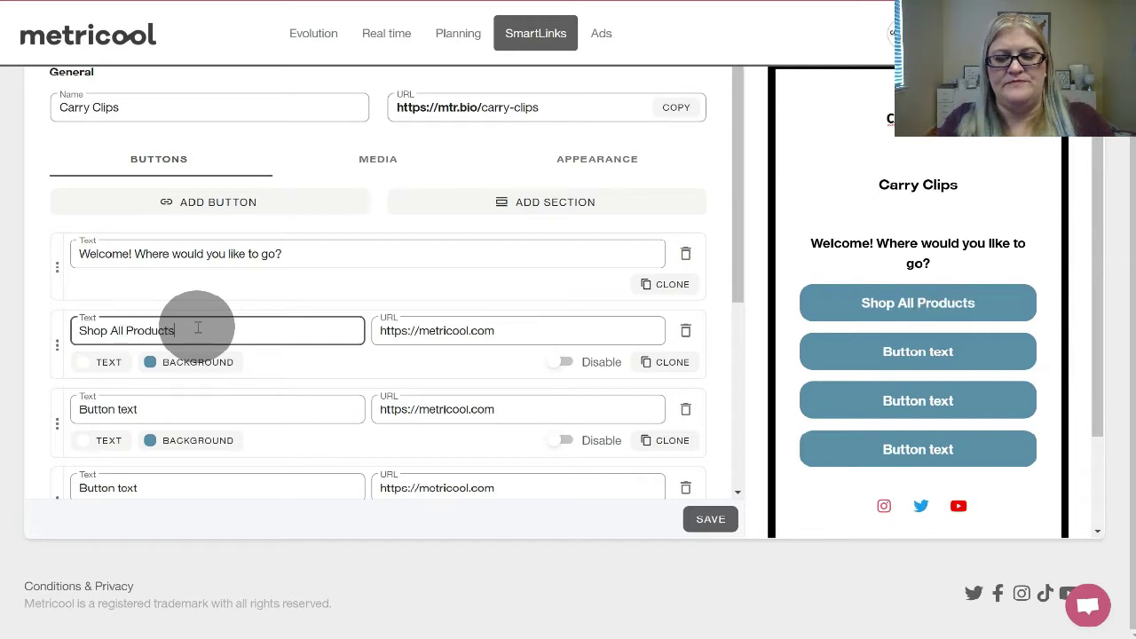
triple_click(165, 407)
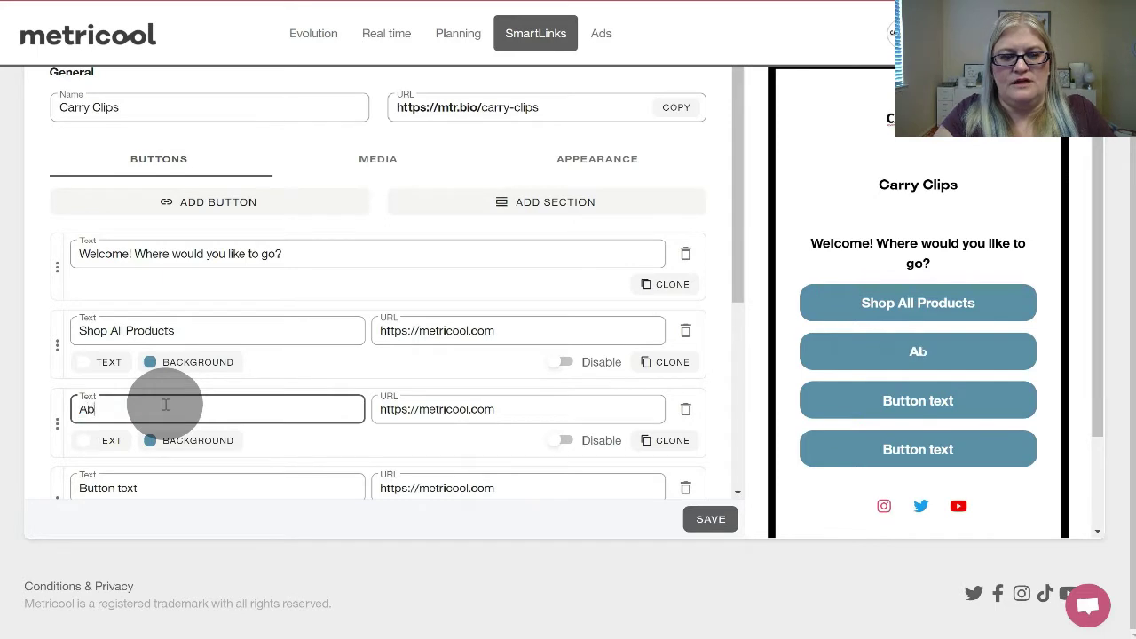
scroll(165, 405, "down", 1)
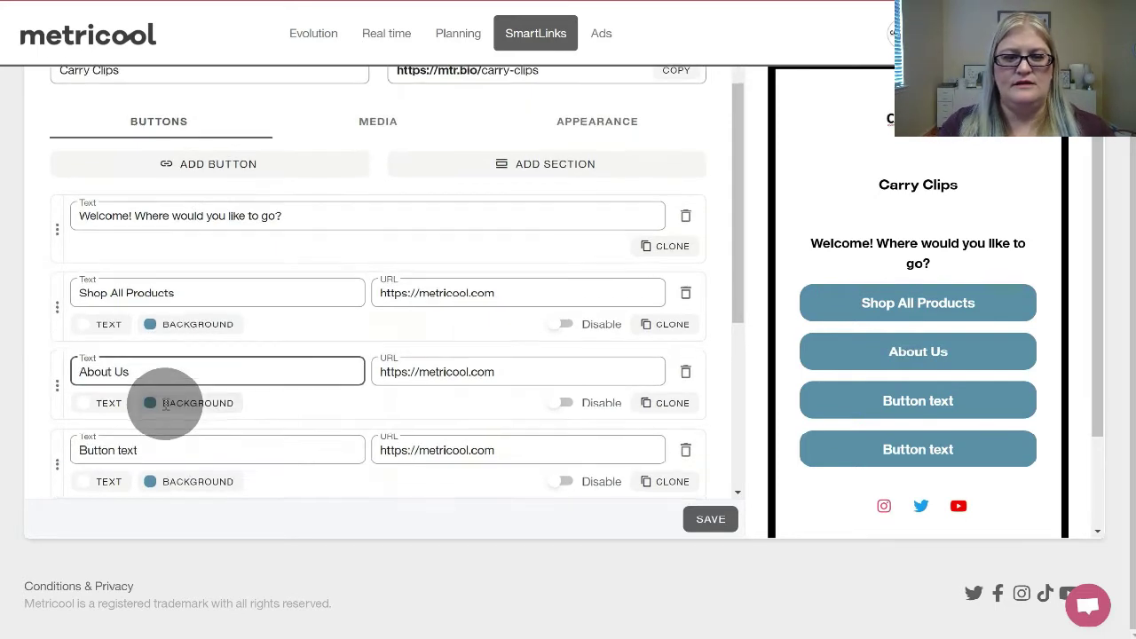
left_click(159, 450)
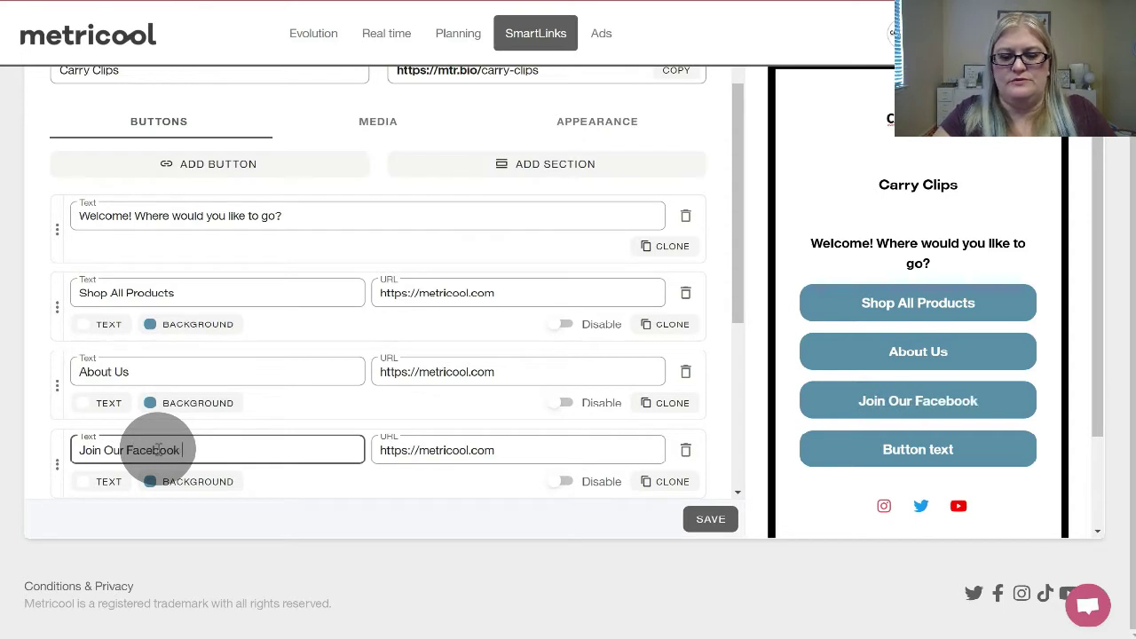
left_click(431, 453)
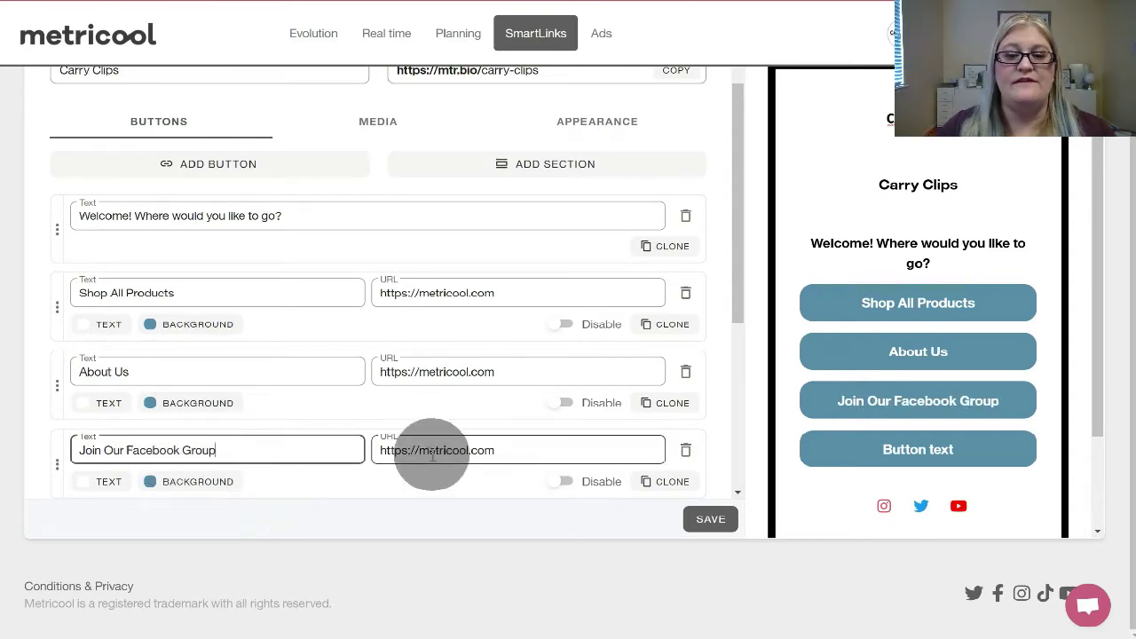
- Toggle the About Us button's visibility, leaving it shown in the preview
left_click(560, 405)
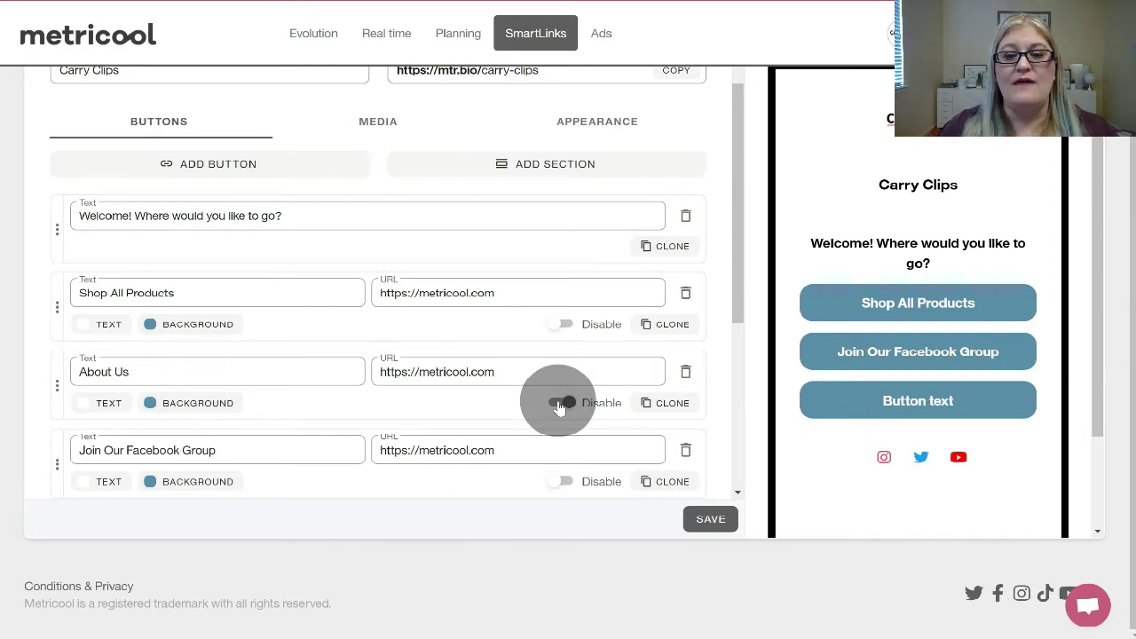
left_click(560, 405)
left_click(560, 405)
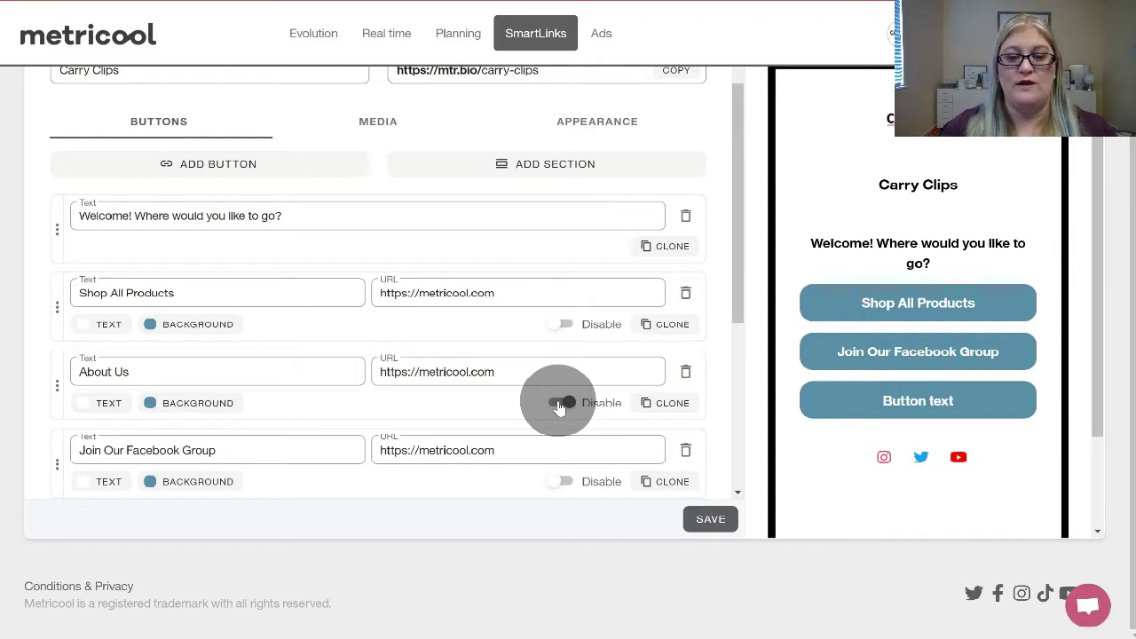
left_click(559, 405)
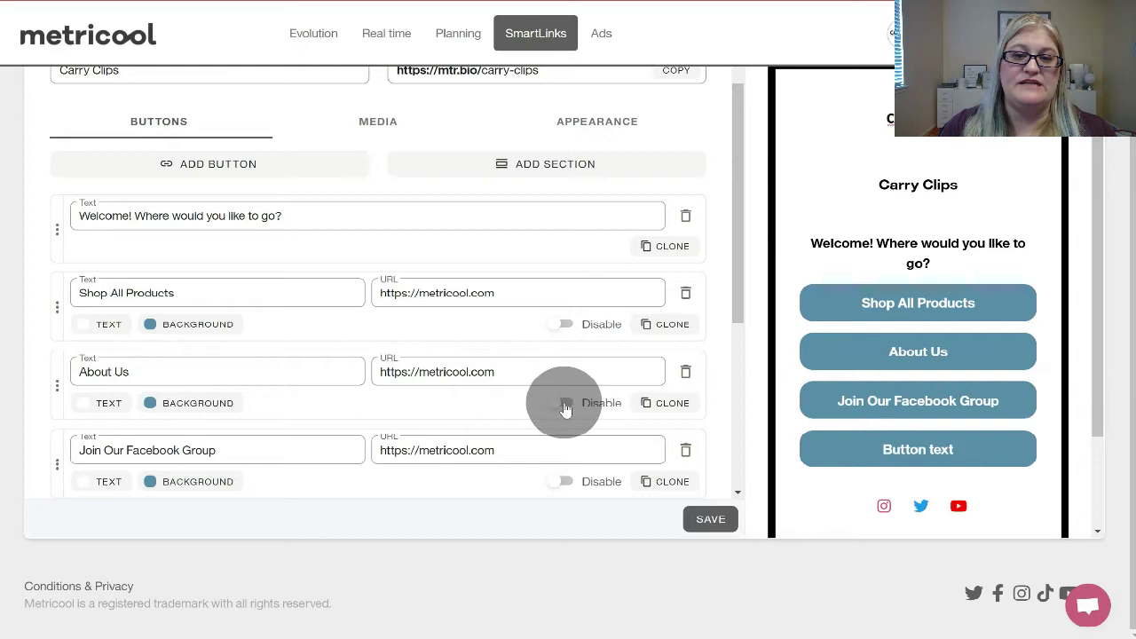
scroll(566, 408, "down", 1)
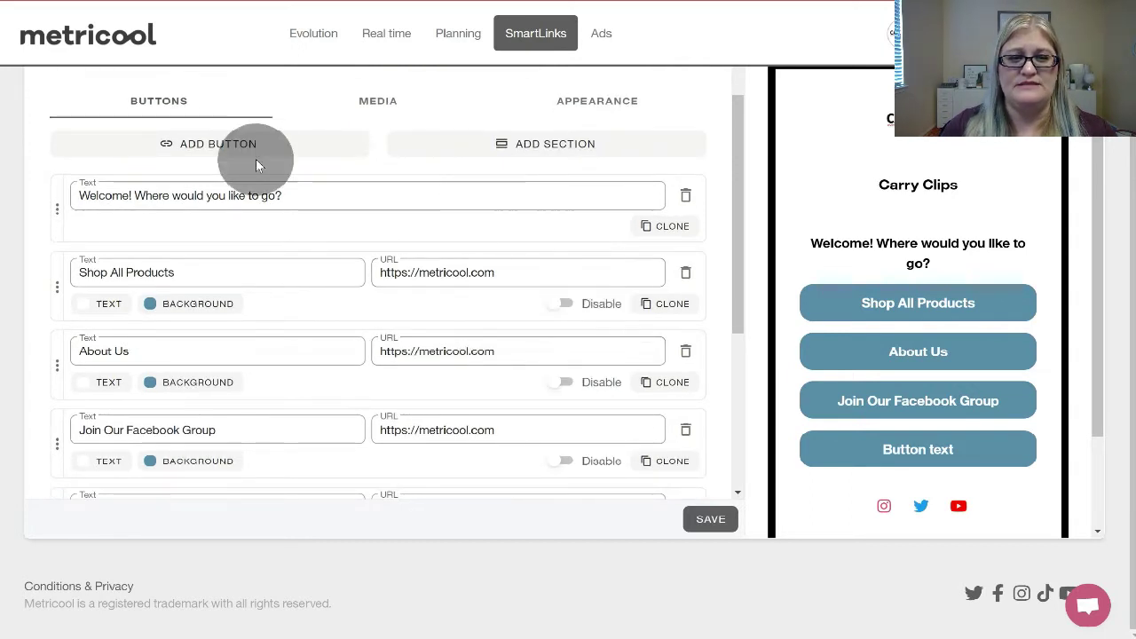
scroll(300, 189, "up", 1)
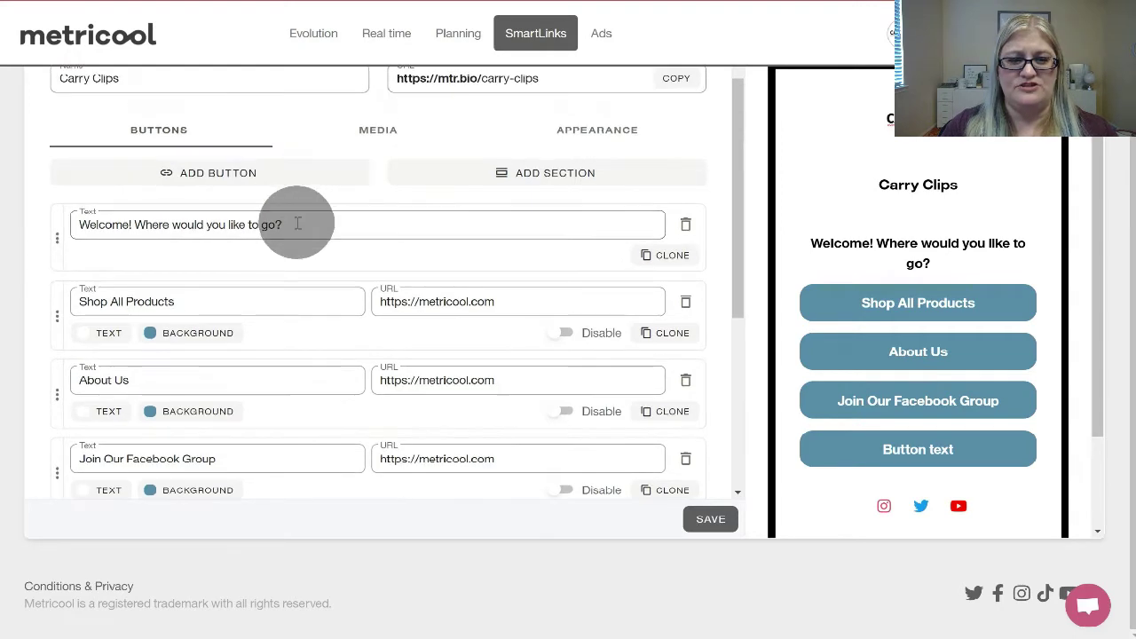
scroll(315, 244, "down", 5)
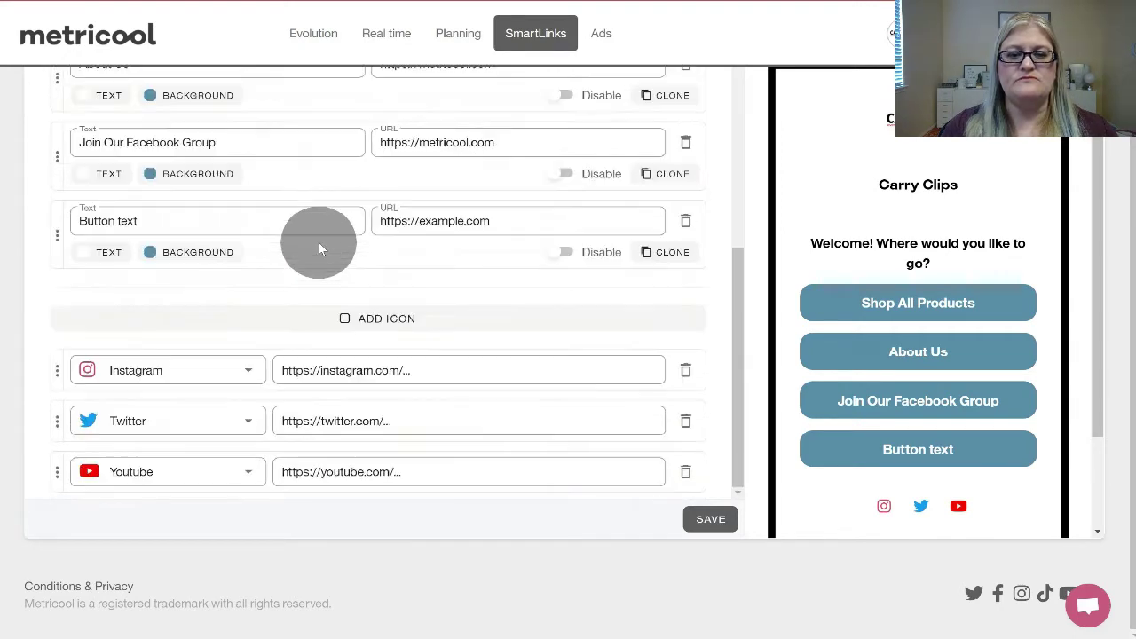
- Keep Instagram as the first social icon's platform
left_click(247, 369)
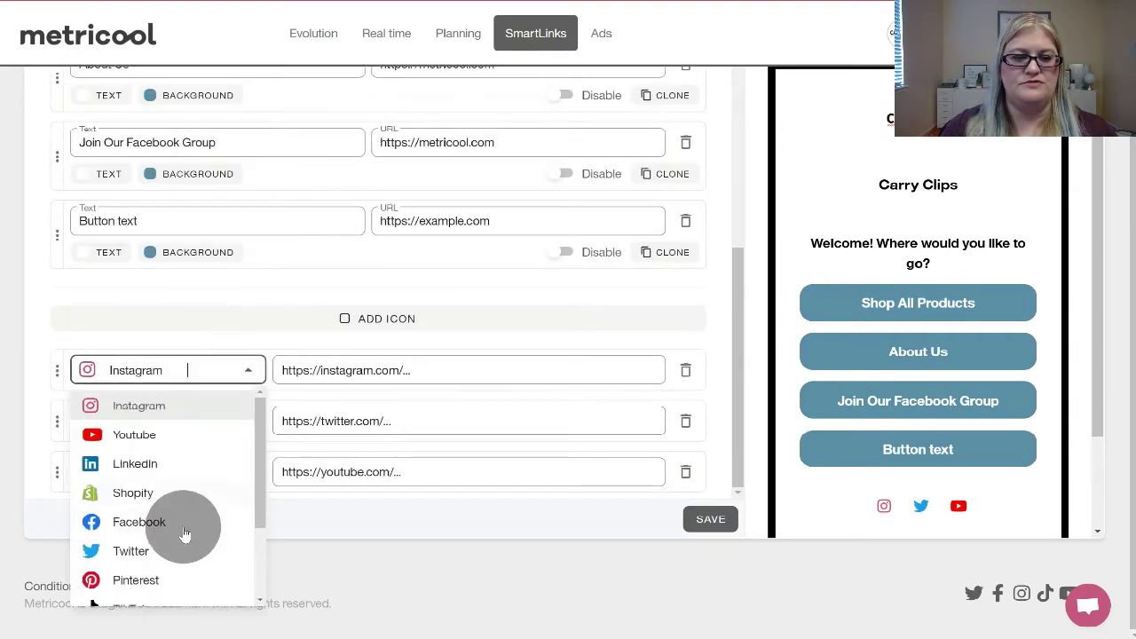
scroll(190, 527, "down", 2)
scroll(185, 533, "up", 2)
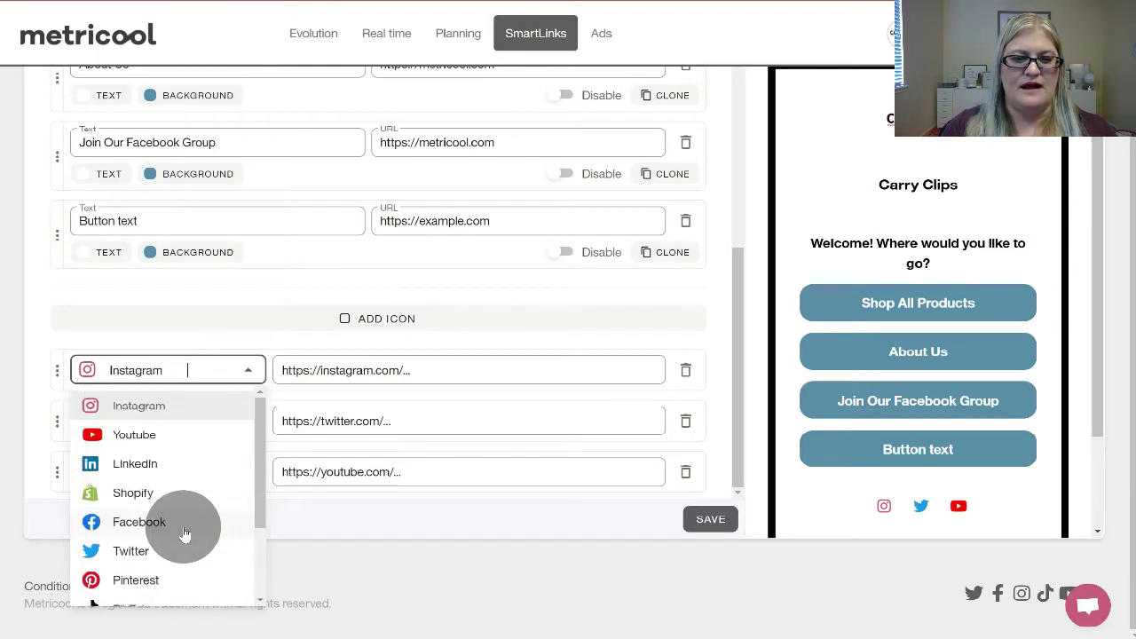
scroll(185, 533, "down", 2)
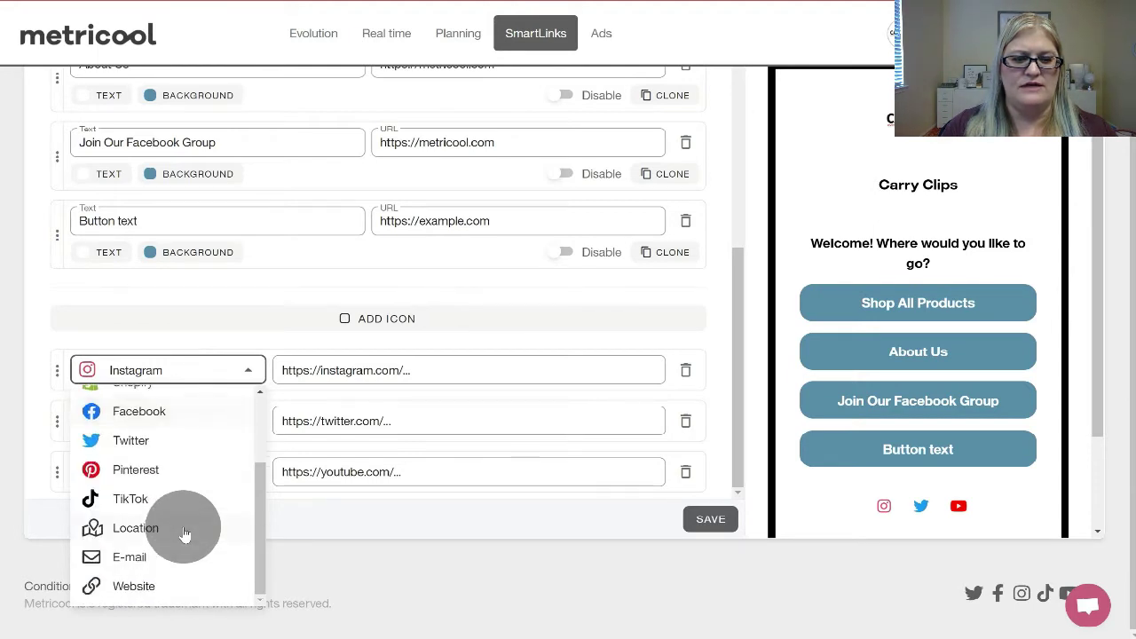
left_click(428, 369)
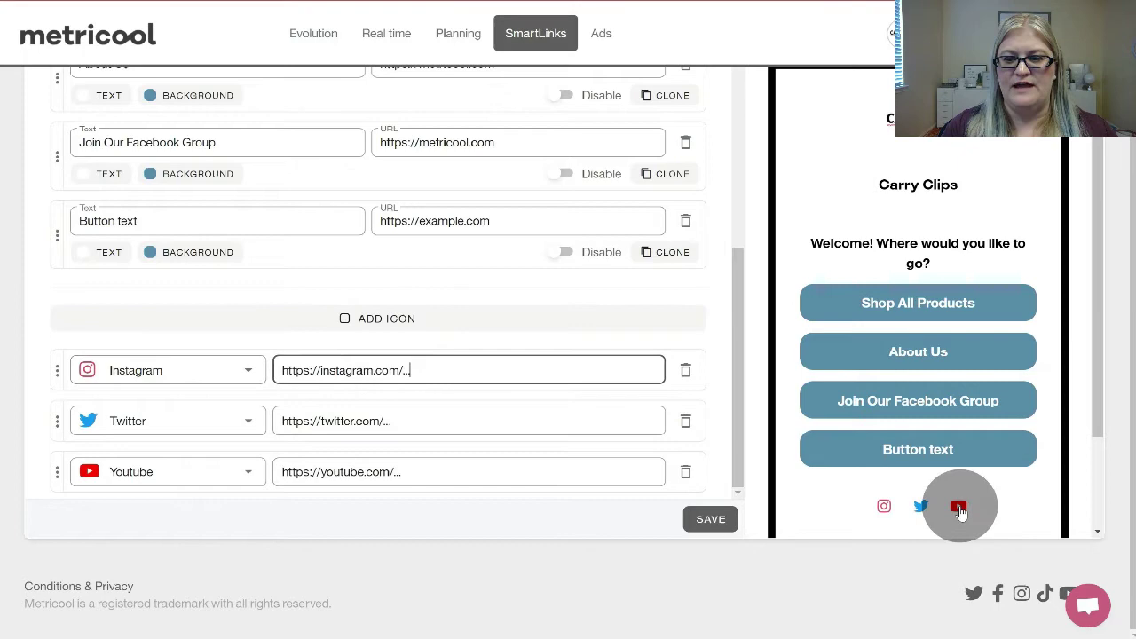
scroll(667, 411, "up", 5)
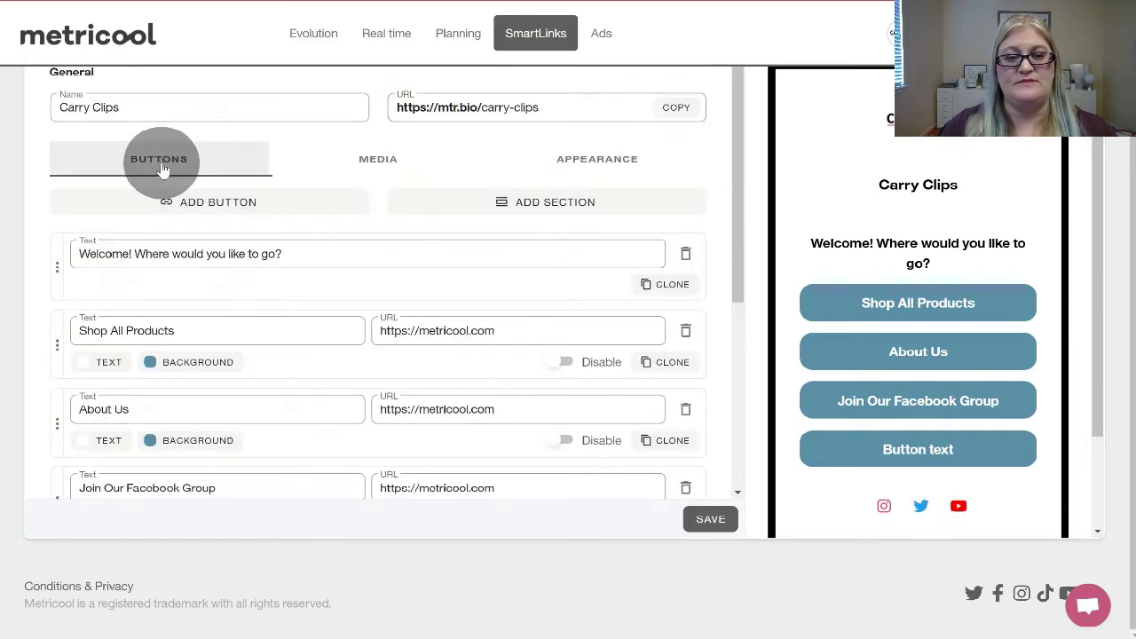
scroll(329, 191, "up", 1)
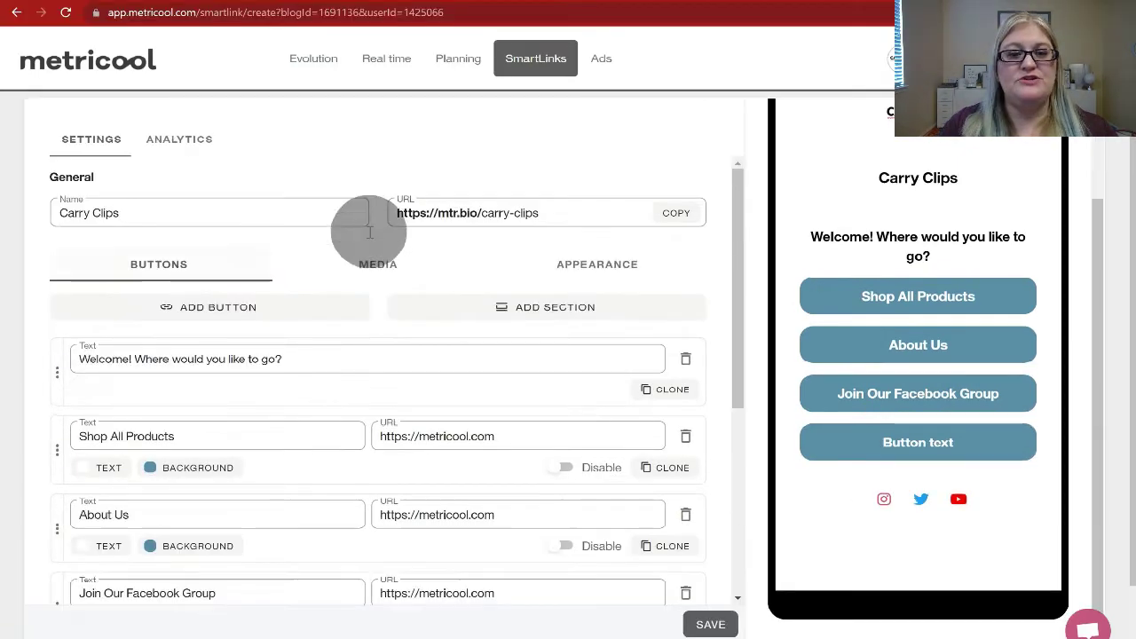
- Open the Media tab's Add from Instagram image picker
left_click(396, 274)
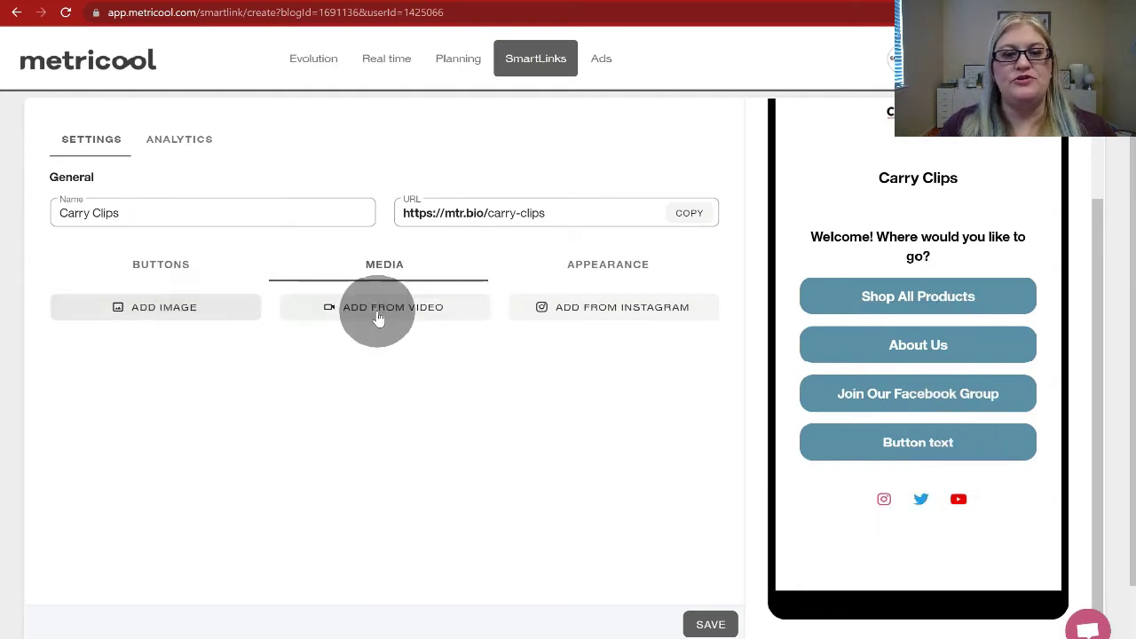
left_click(603, 313)
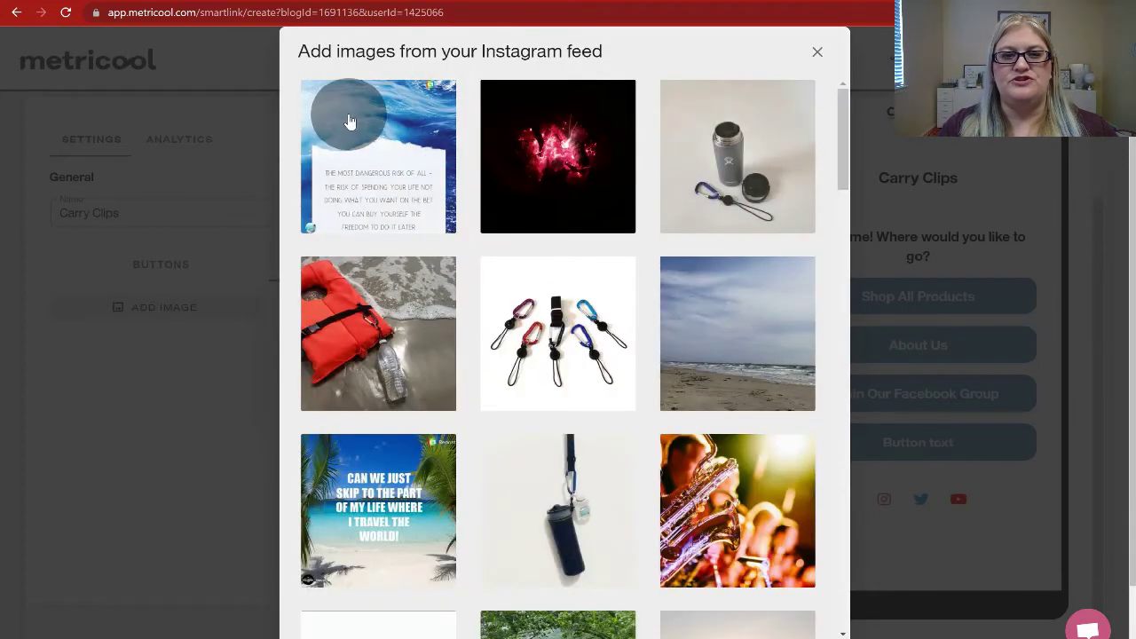
- Add six feed images: ocean quote, red sparkle, bottle with clip, life jacket, carabiners, beach
left_click(351, 122)
left_click(523, 140)
left_click(739, 134)
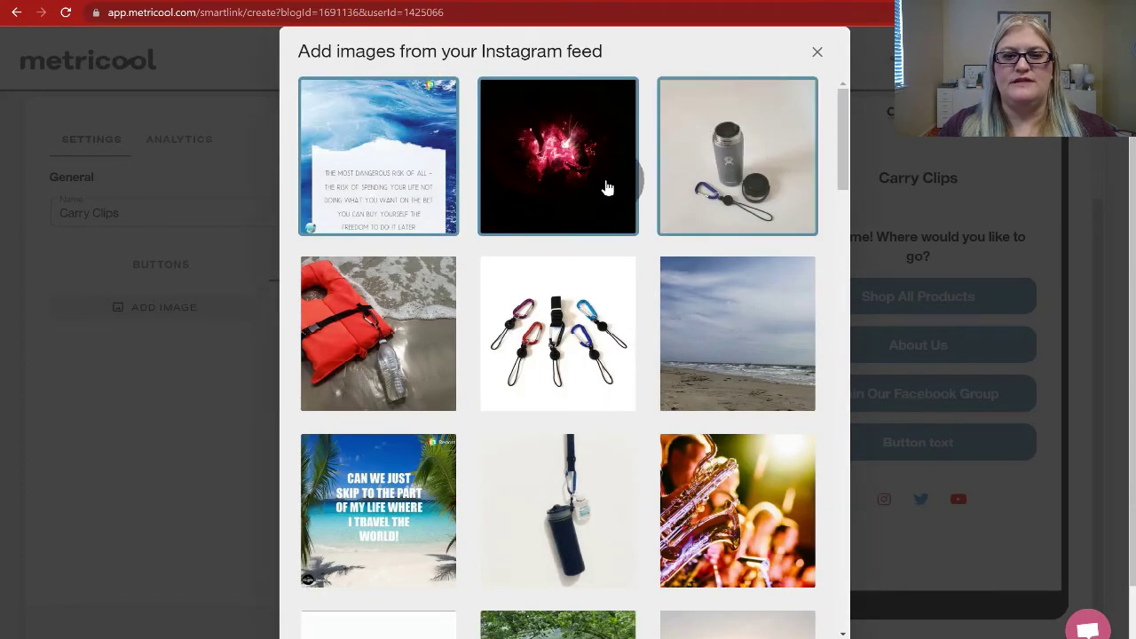
left_click(427, 272)
left_click(576, 286)
left_click(731, 311)
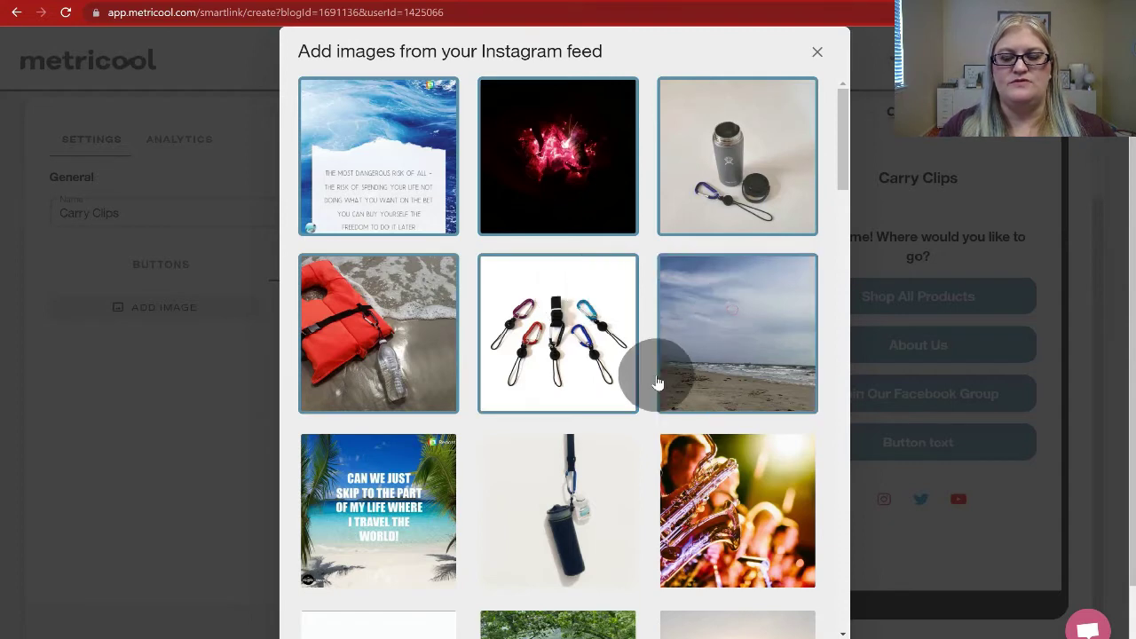
left_click(713, 391)
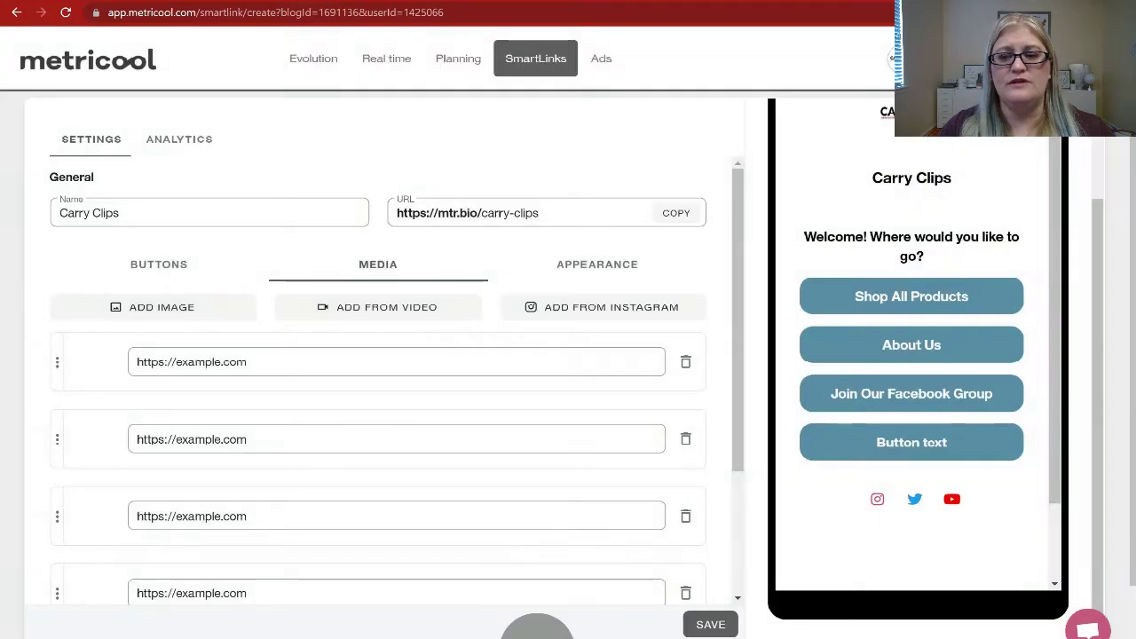
left_click(851, 453)
left_click(949, 446)
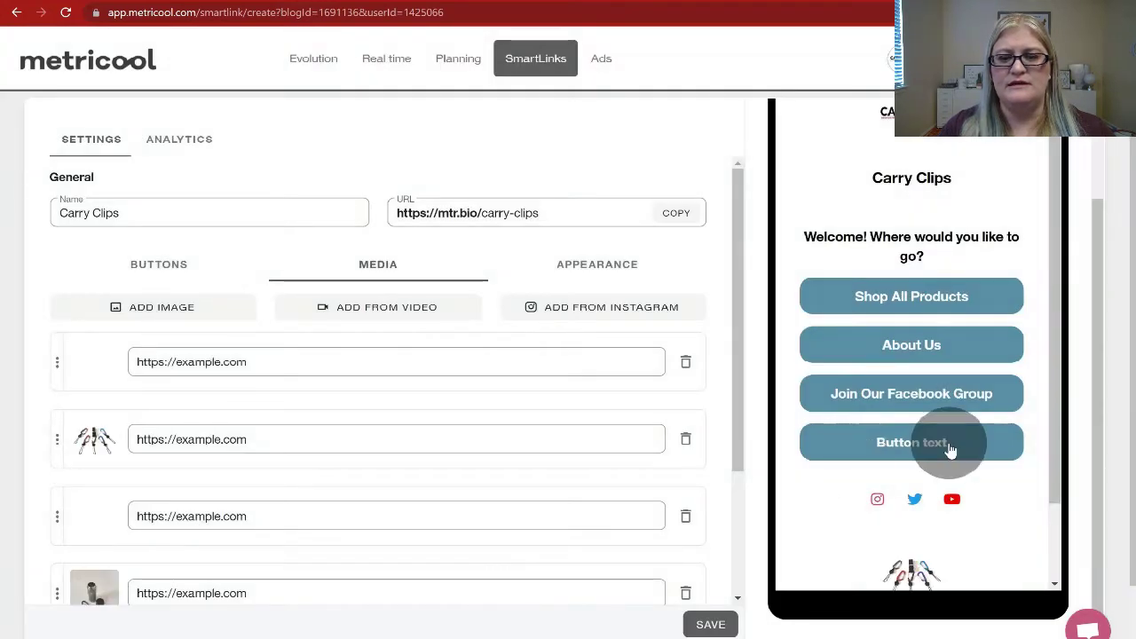
scroll(950, 452, "down", 5)
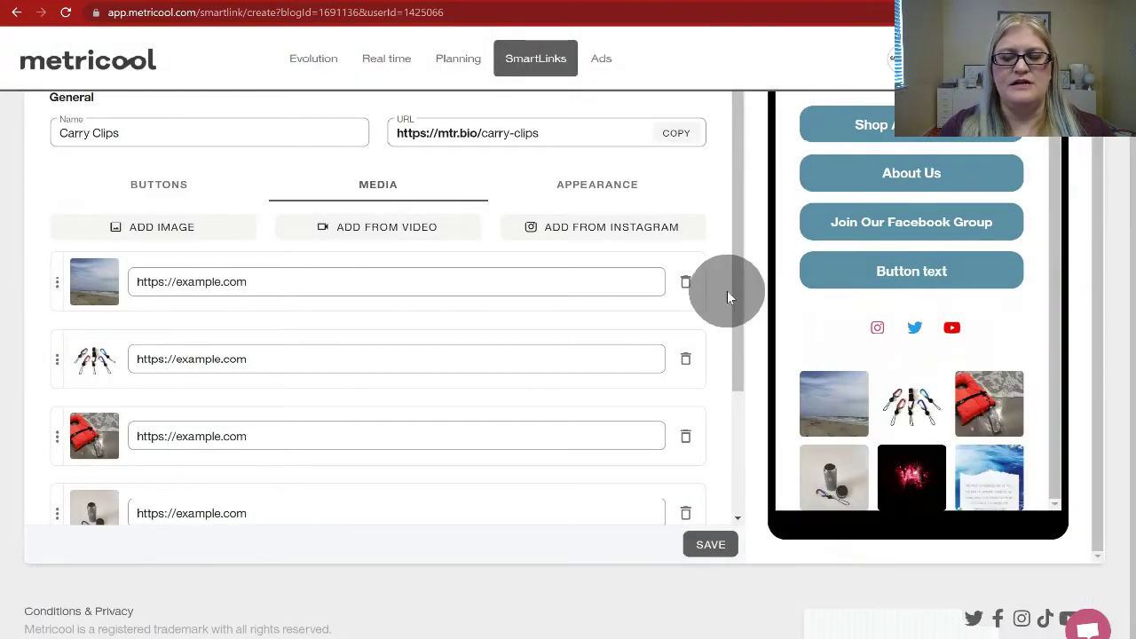
scroll(727, 290, "up", 1)
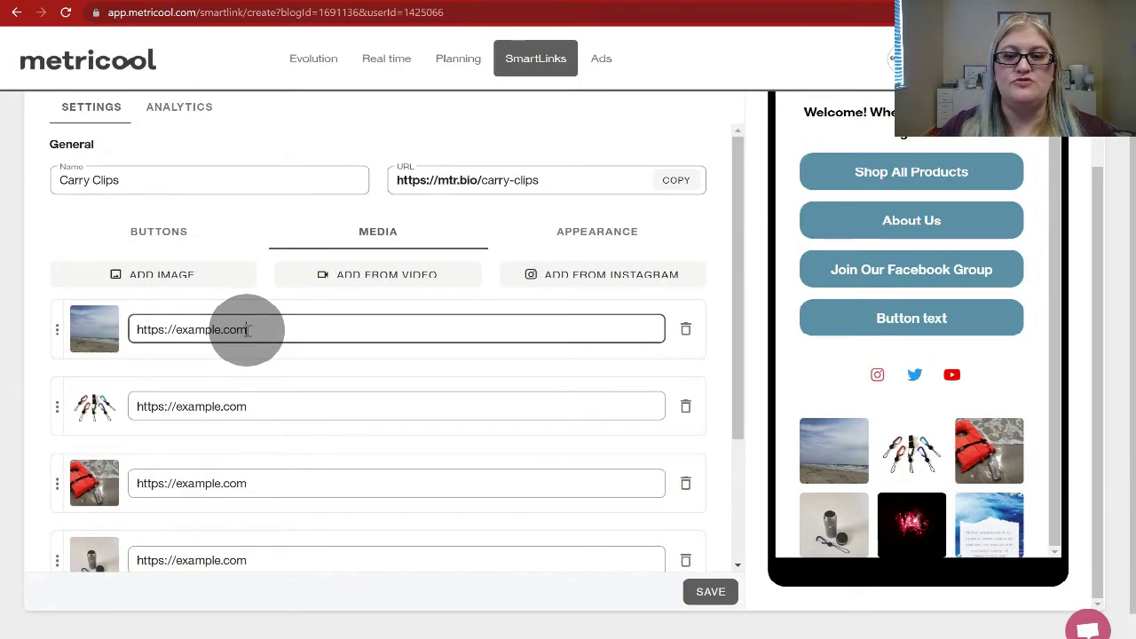
- Open the ocean quote post on Instagram and copy its web address
left_click(248, 330)
scroll(246, 325, "down", 1)
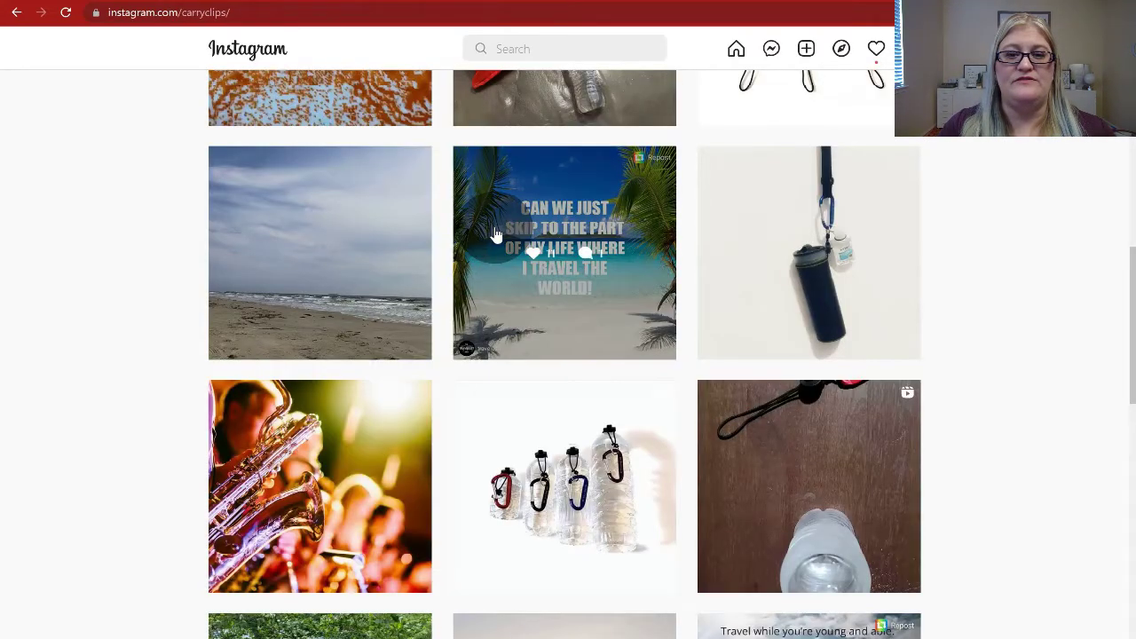
scroll(495, 233, "up", 7)
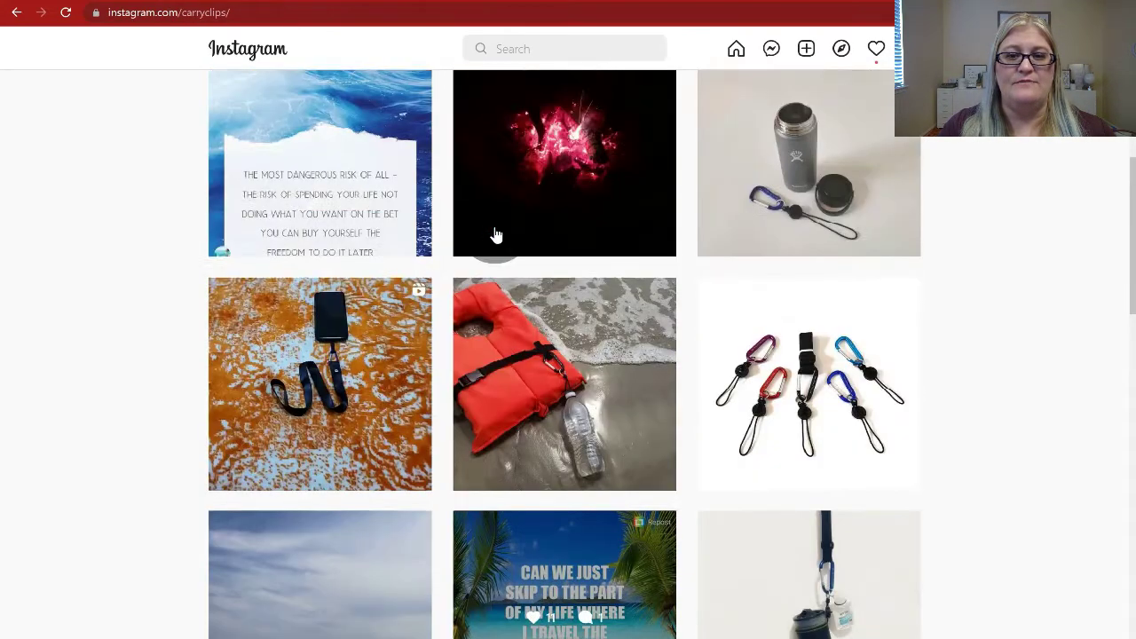
scroll(355, 373, "down", 2)
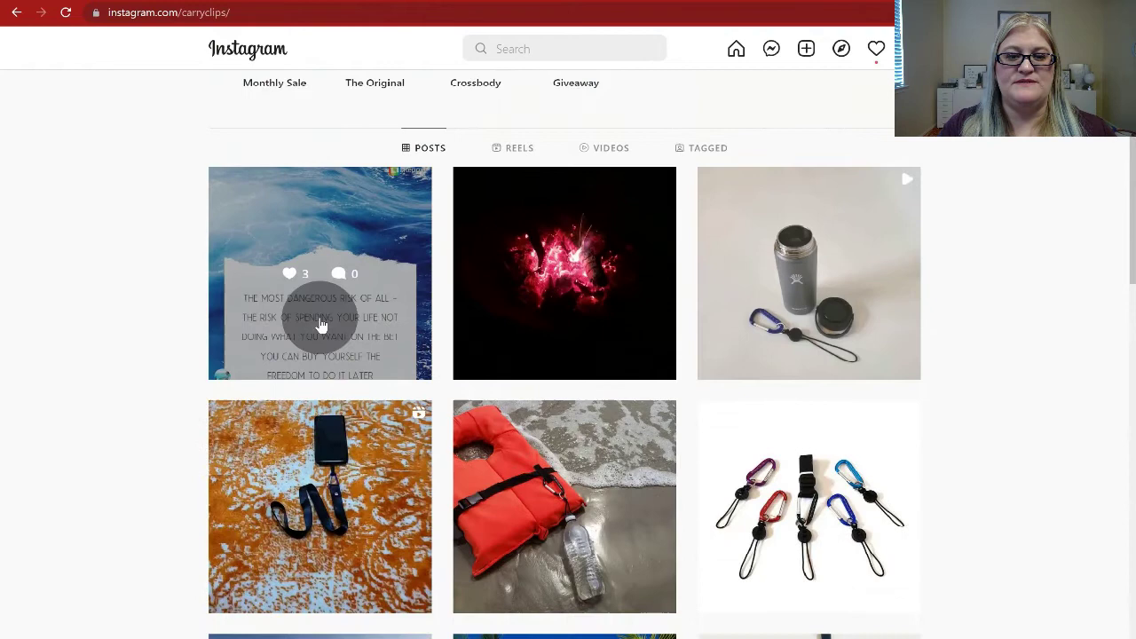
left_click(322, 325)
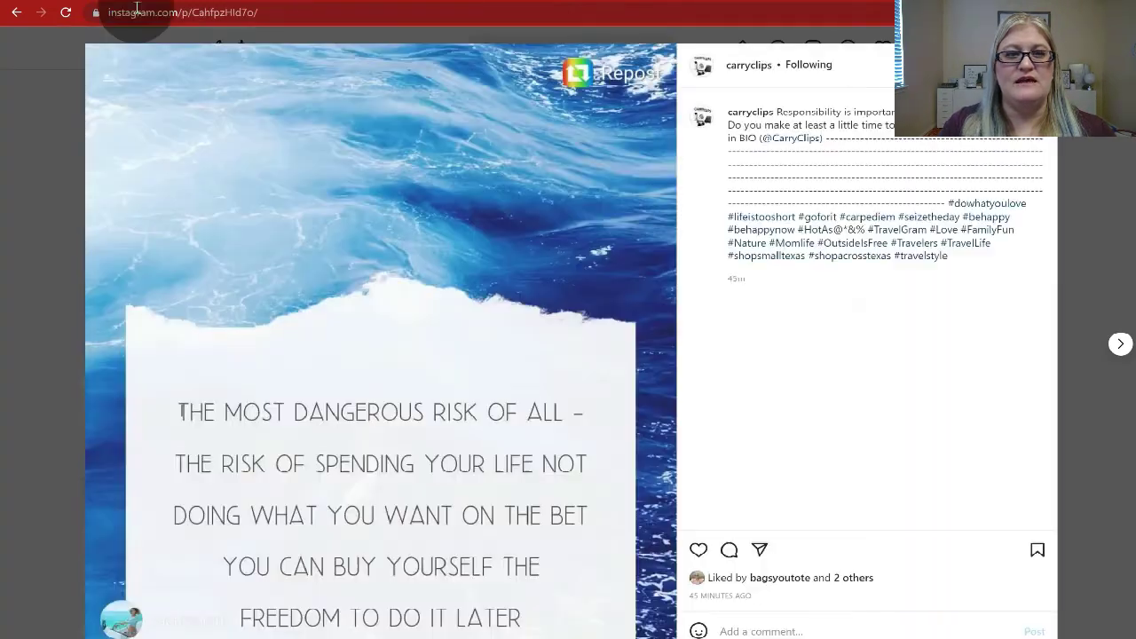
left_click(219, 11)
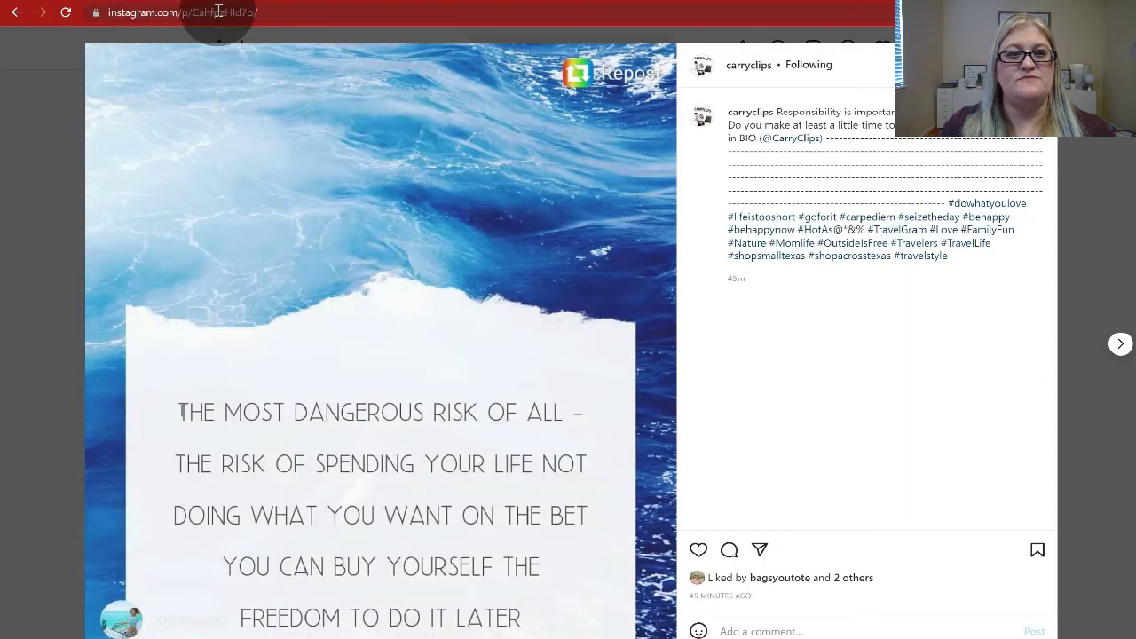
left_click(219, 11)
key("ctrl+c")
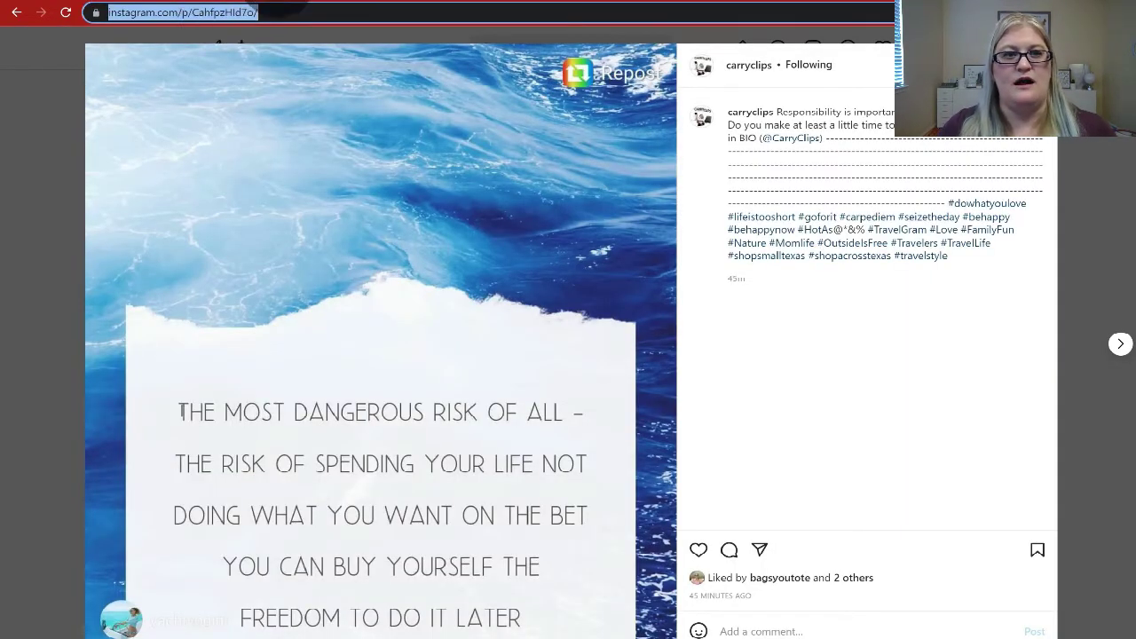
key("ctrl+Tab")
left_click(315, 380)
scroll(316, 380, "down", 1)
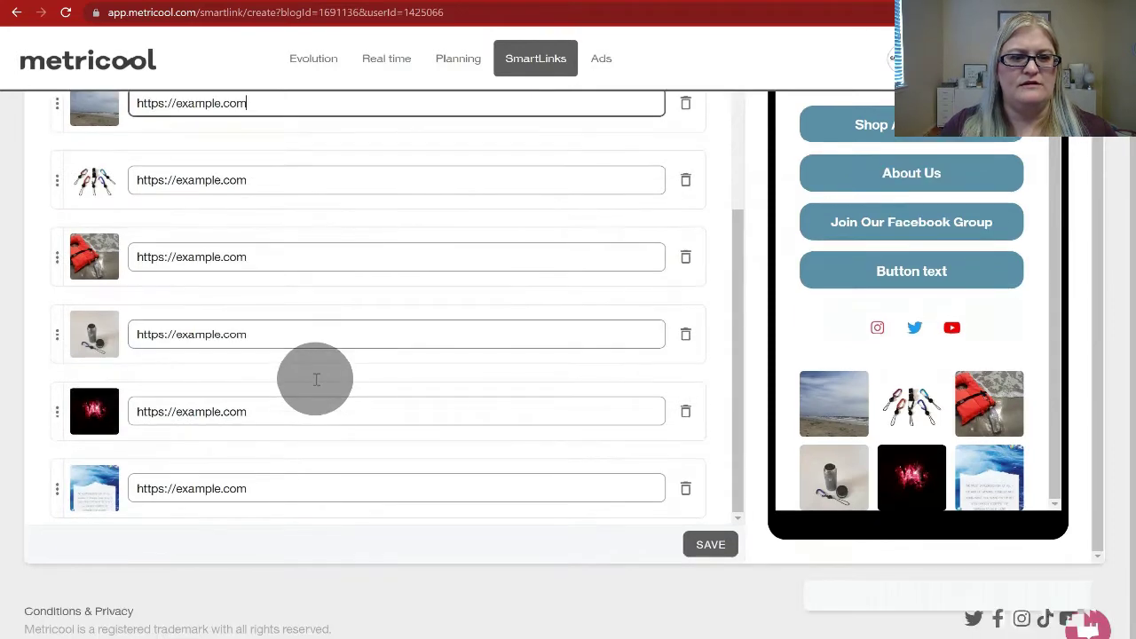
left_click(294, 487)
key("ctrl+a")
key("ctrl+v")
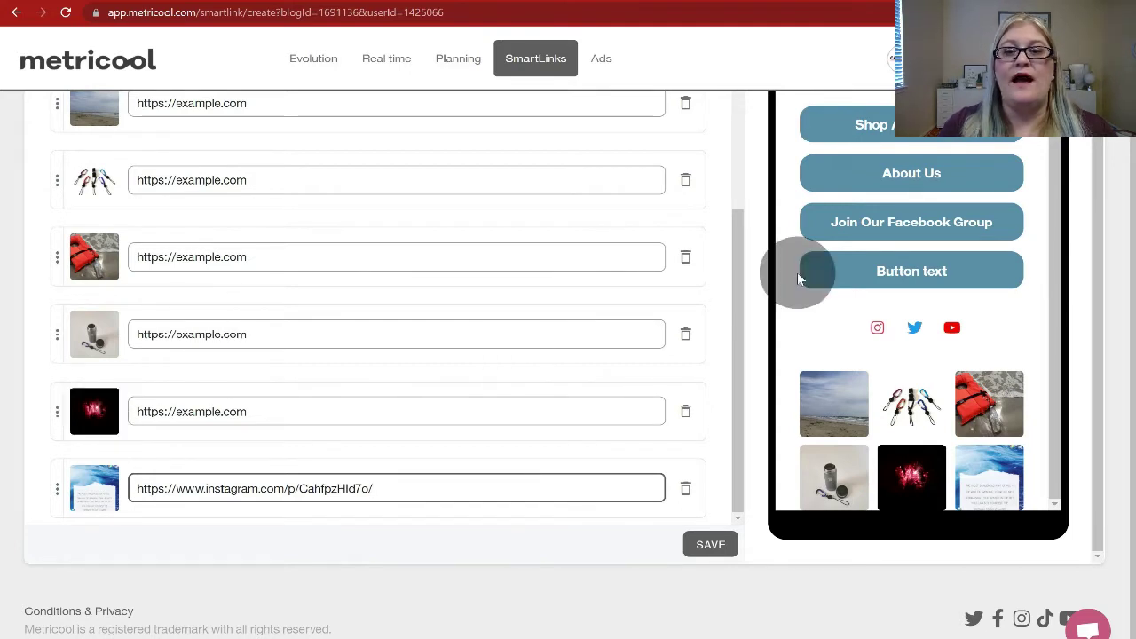
scroll(874, 255, "up", 1)
scroll(874, 248, "up", 1)
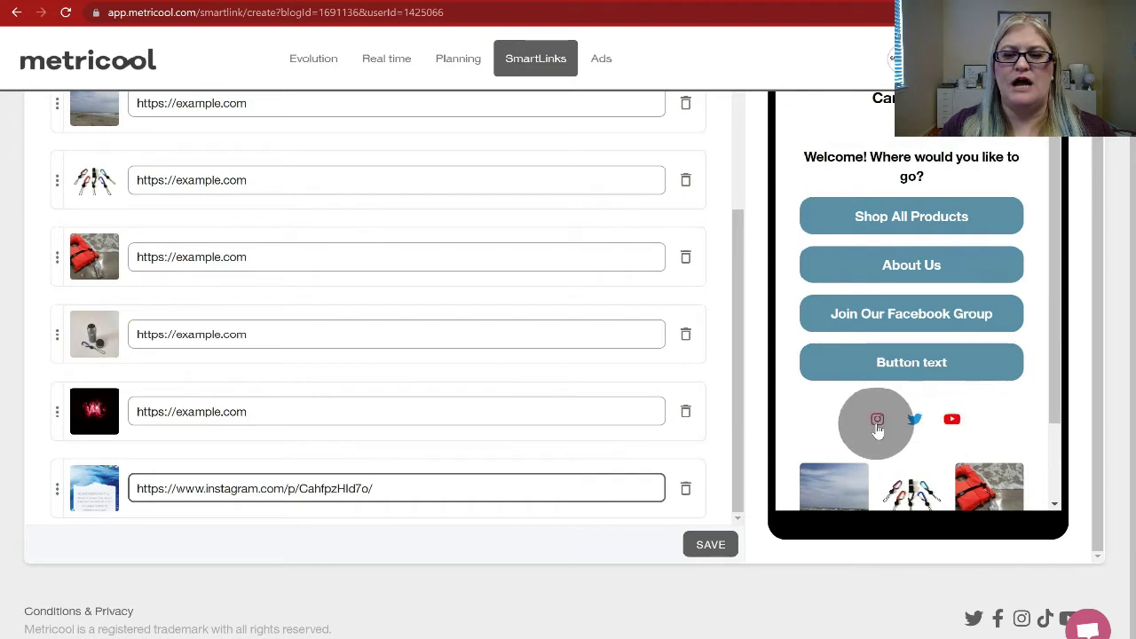
scroll(930, 429, "down", 2)
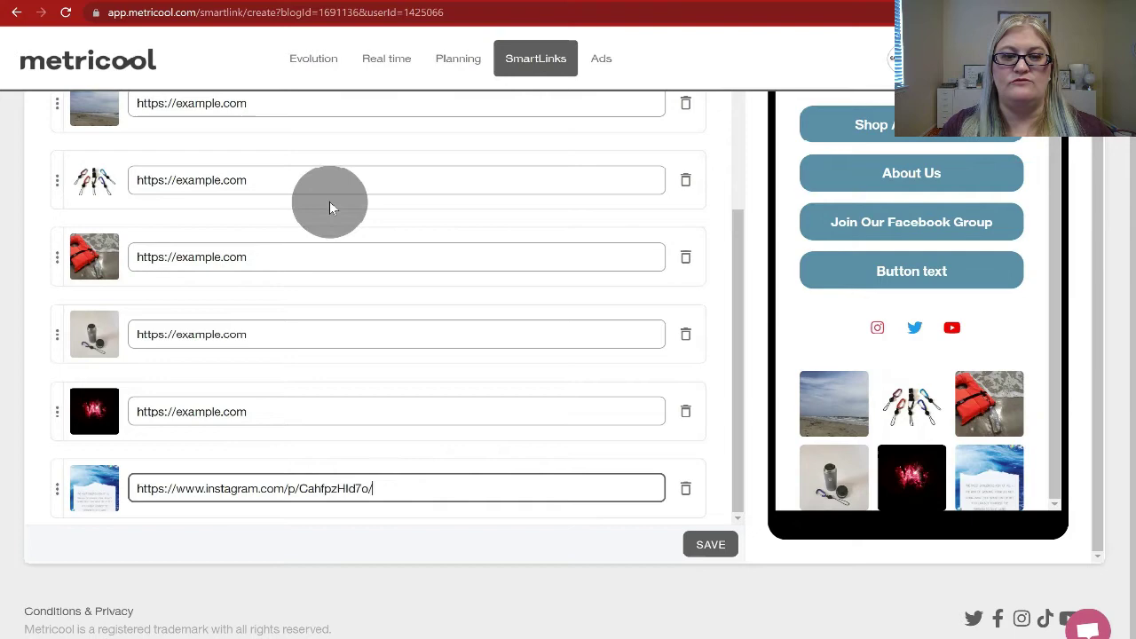
scroll(330, 204, "up", 5)
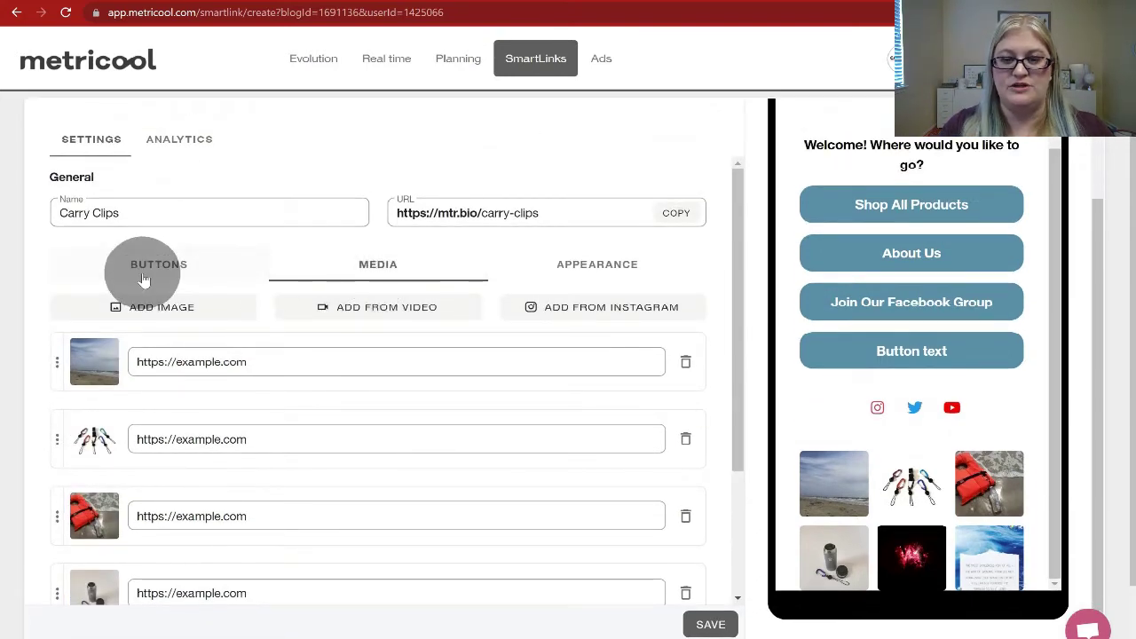
- Apply the lime-green theme from the Appearance themes grid
left_click(626, 276)
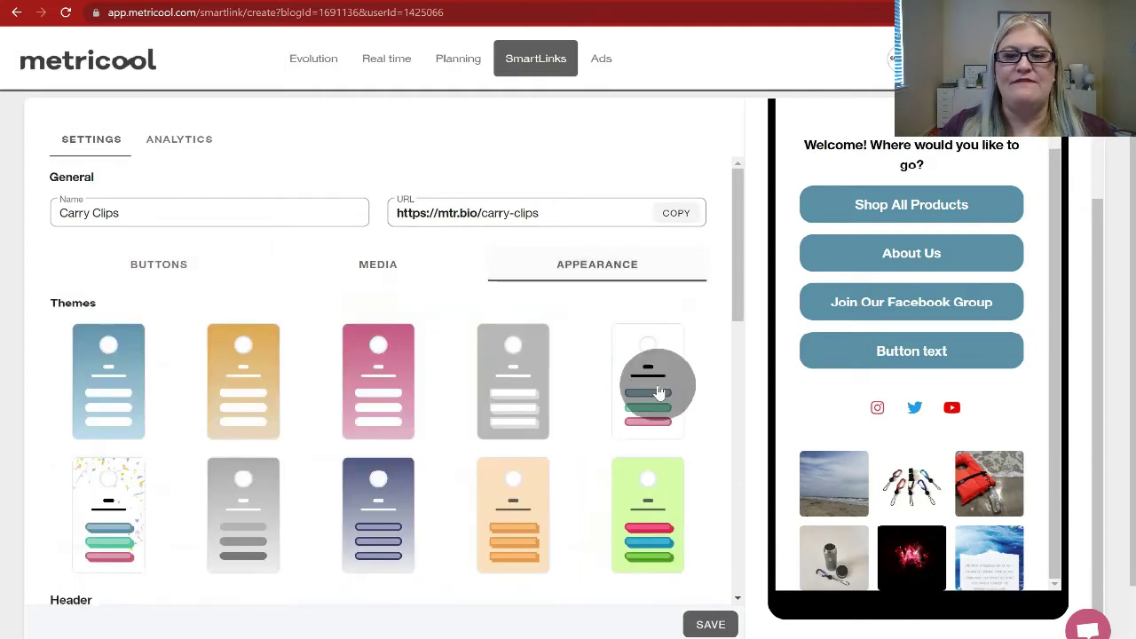
left_click(660, 531)
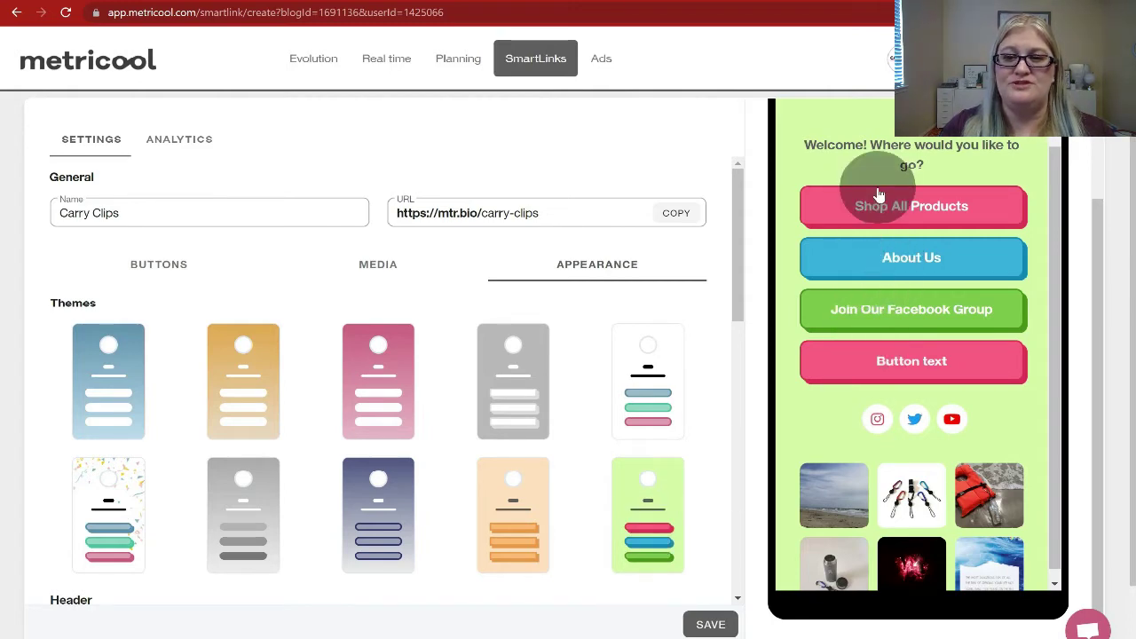
- Recolour Shop All Products: blue background, dark purple #3F1B7C text and a crimson border
left_click(157, 275)
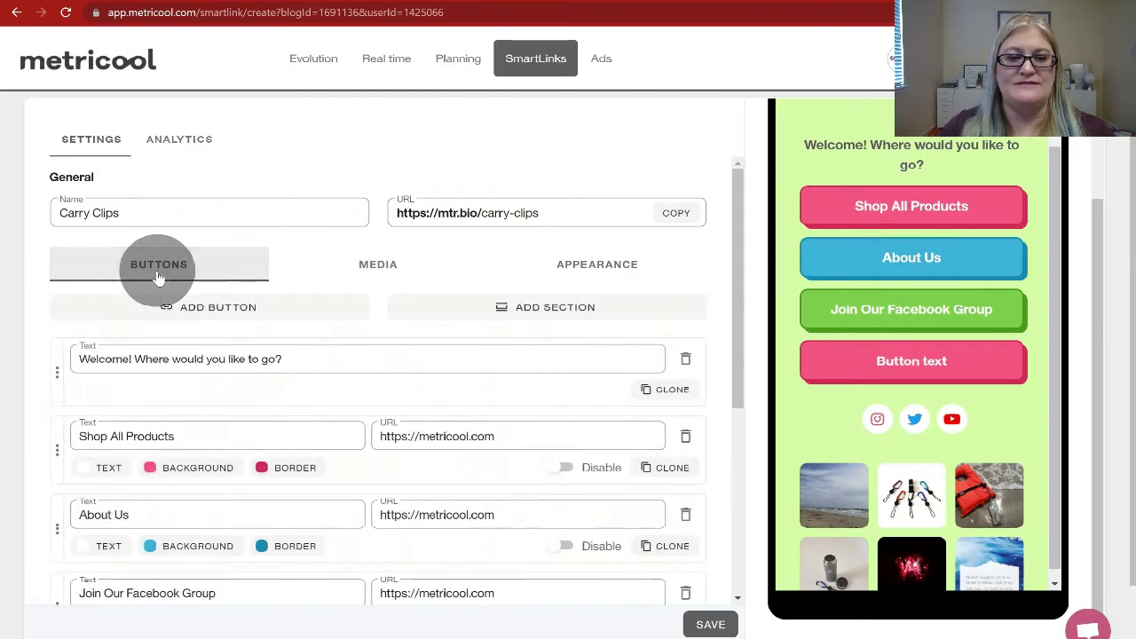
left_click(203, 470)
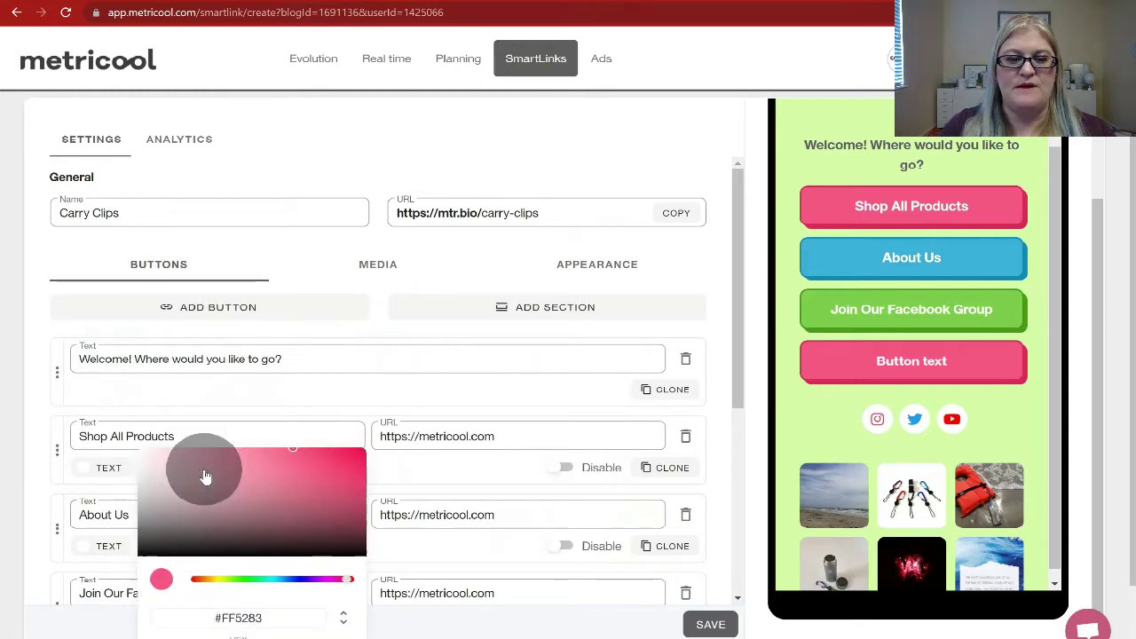
left_click(299, 578)
left_click(107, 471)
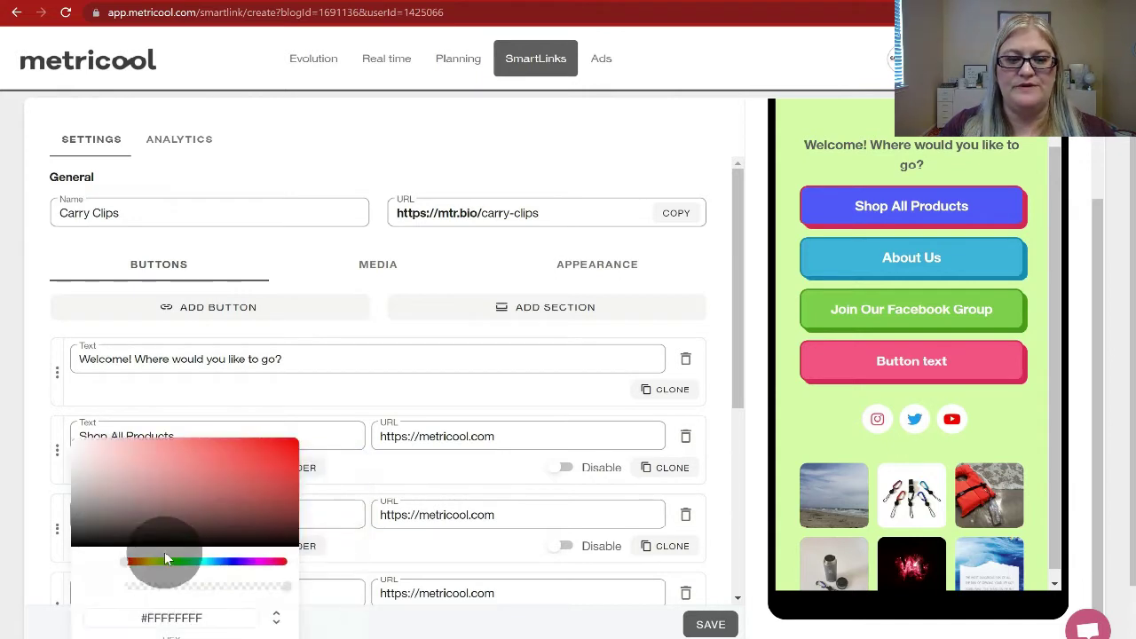
left_click(177, 564)
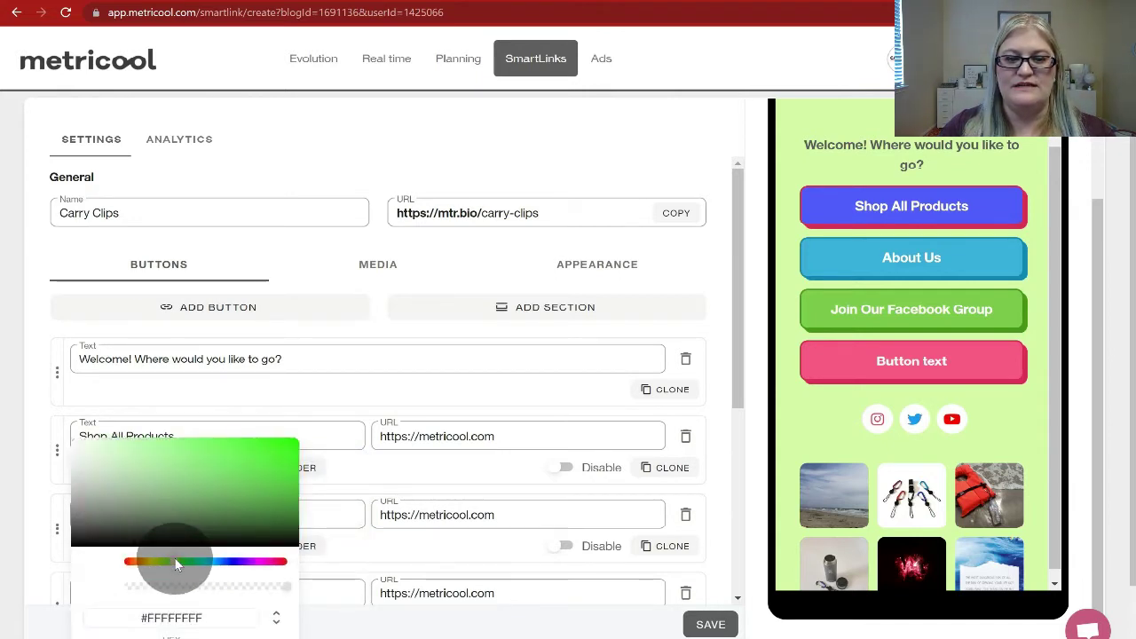
left_click(245, 561)
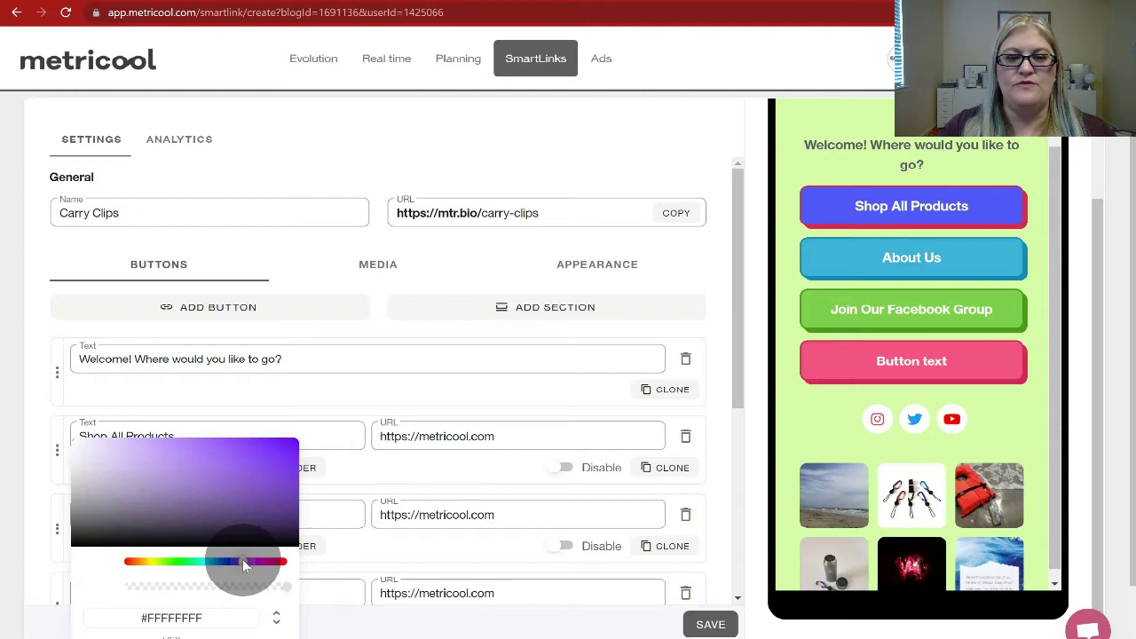
left_click(248, 499)
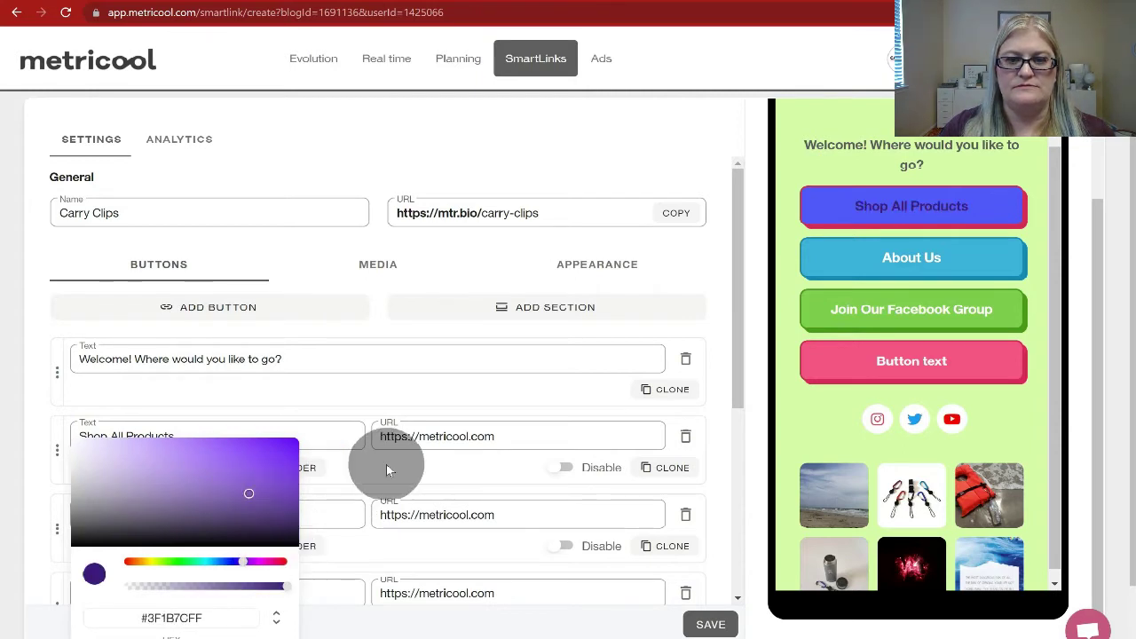
left_click(366, 466)
left_click(284, 469)
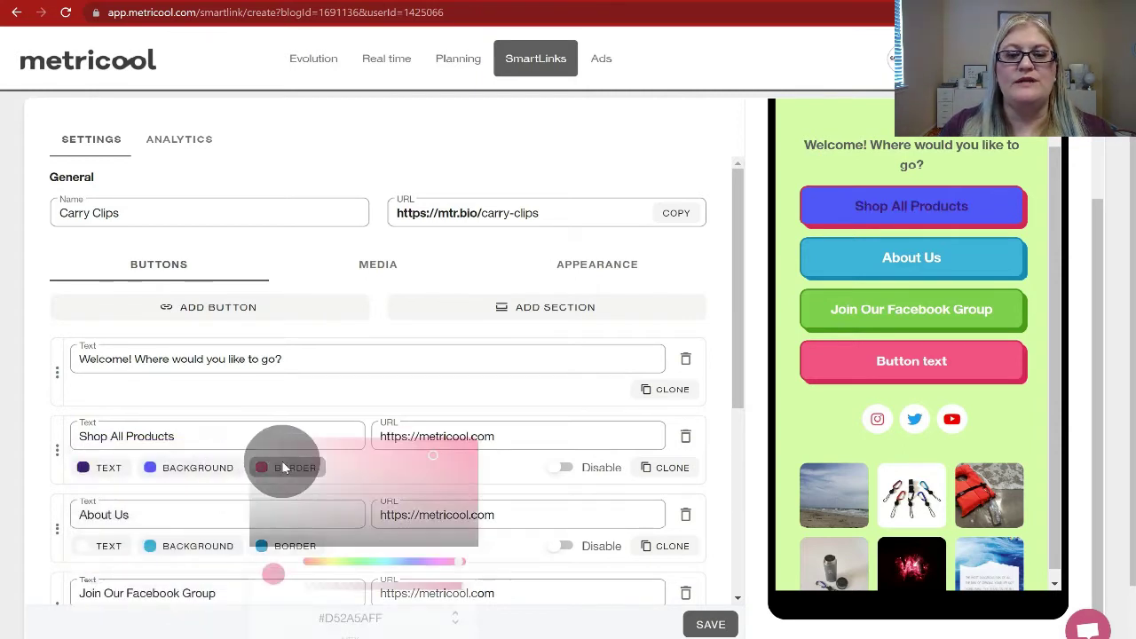
left_click(387, 469)
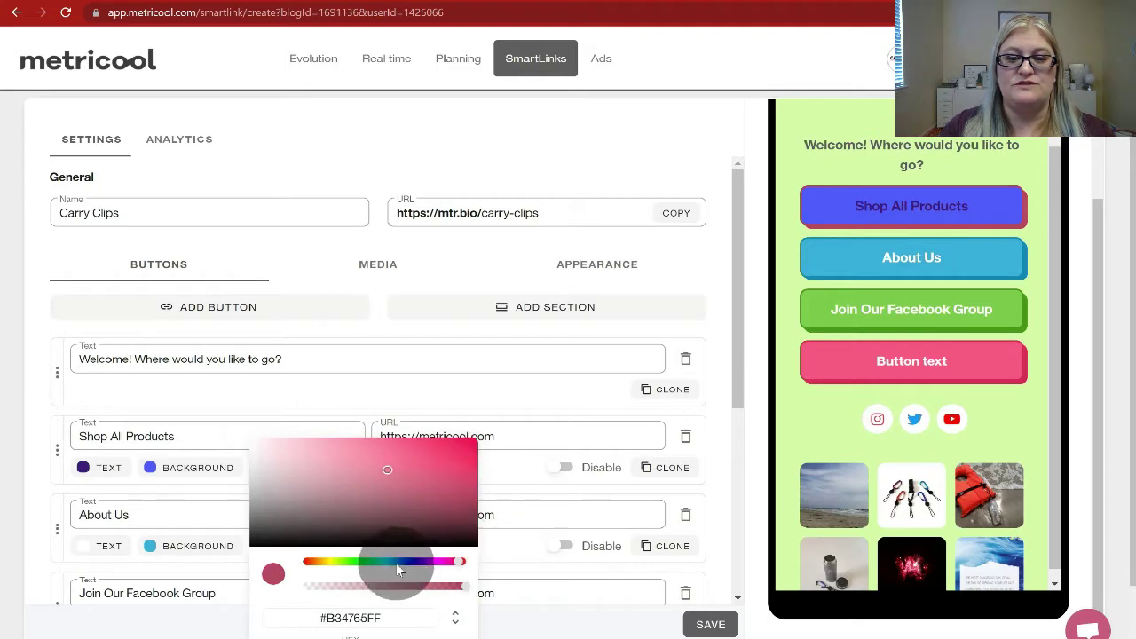
left_click(479, 417)
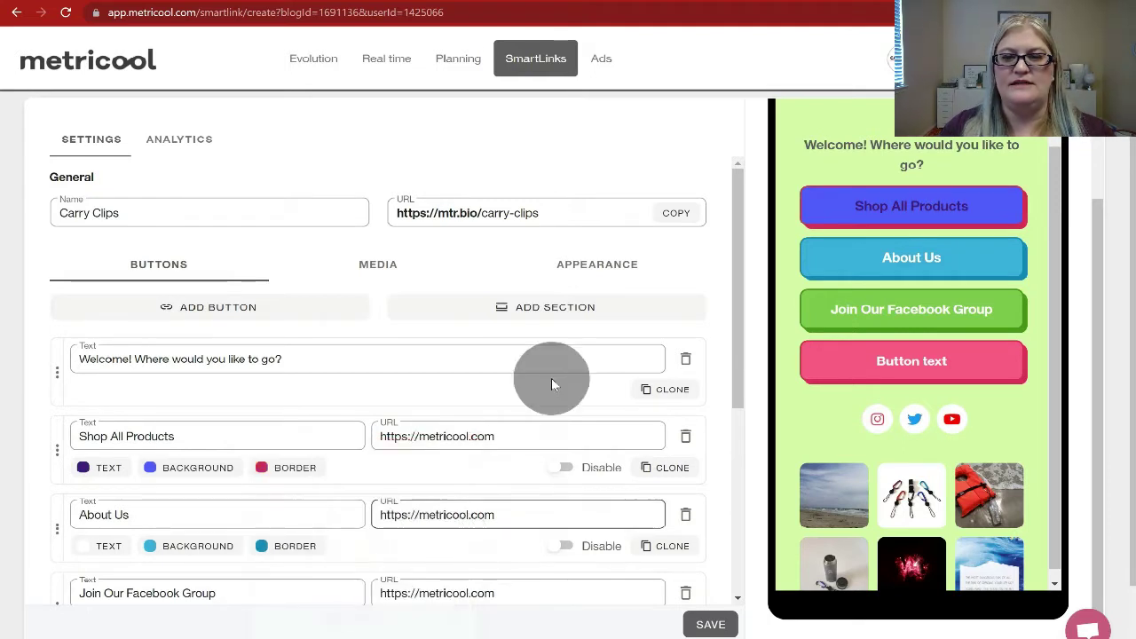
- Replace the Carry Clips header title with 'Welcome!'
left_click(573, 266)
scroll(540, 347, "down", 4)
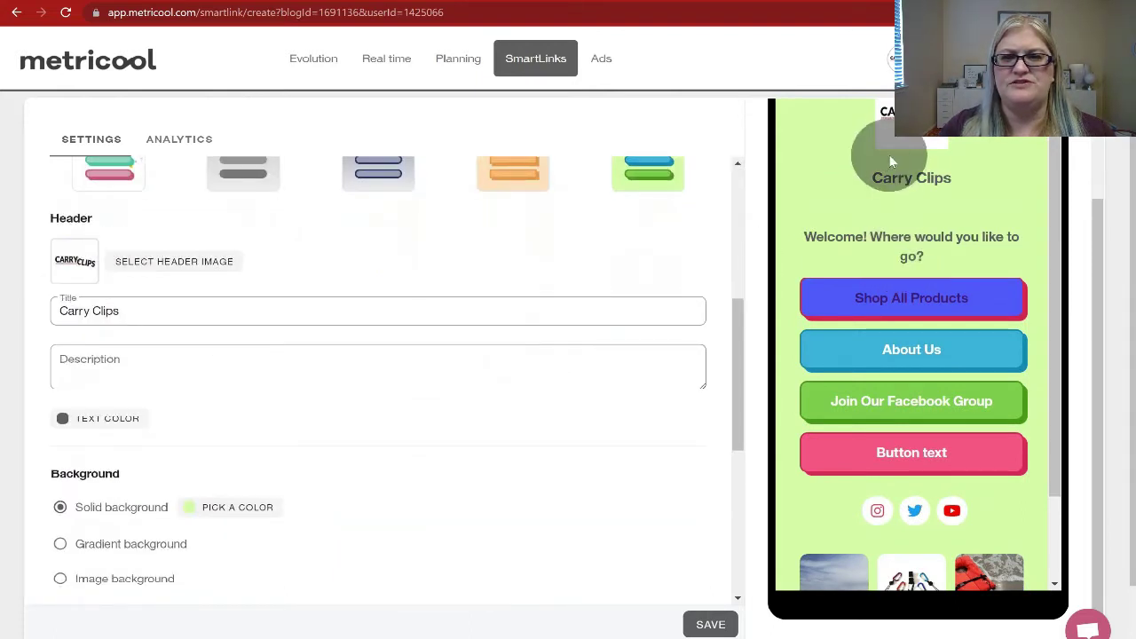
scroll(892, 156, "up", 3)
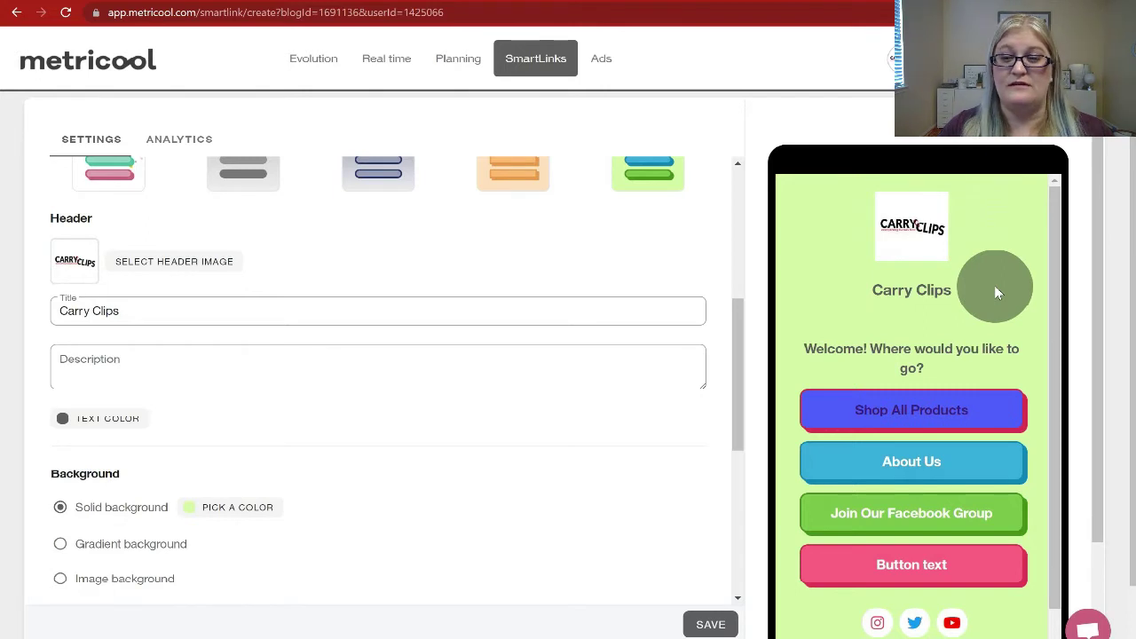
left_click(206, 307)
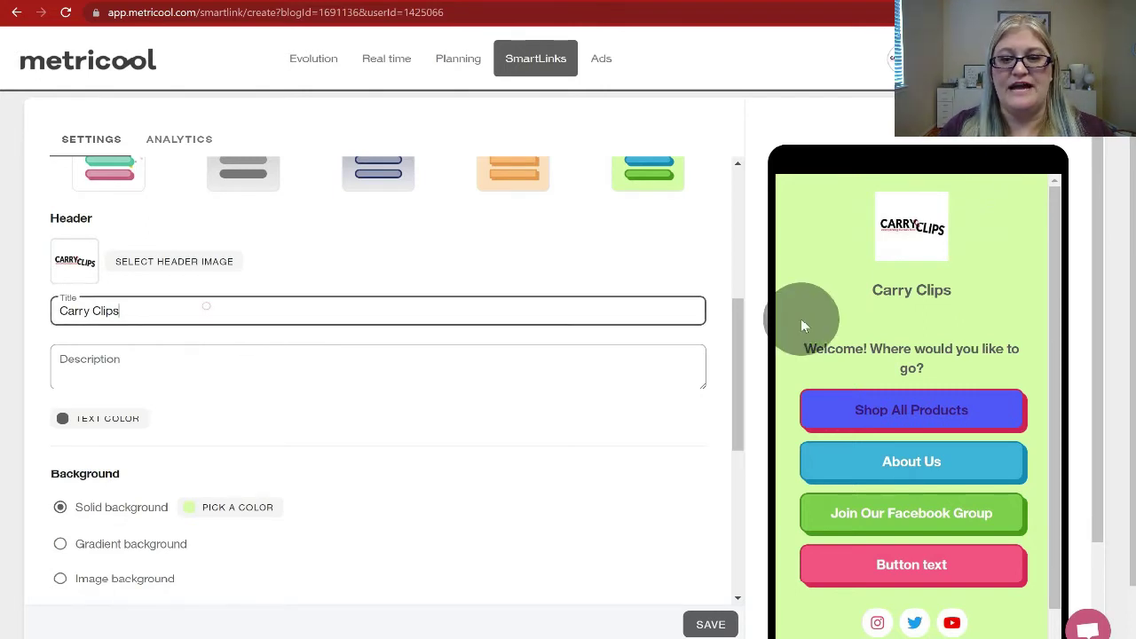
left_click(594, 355)
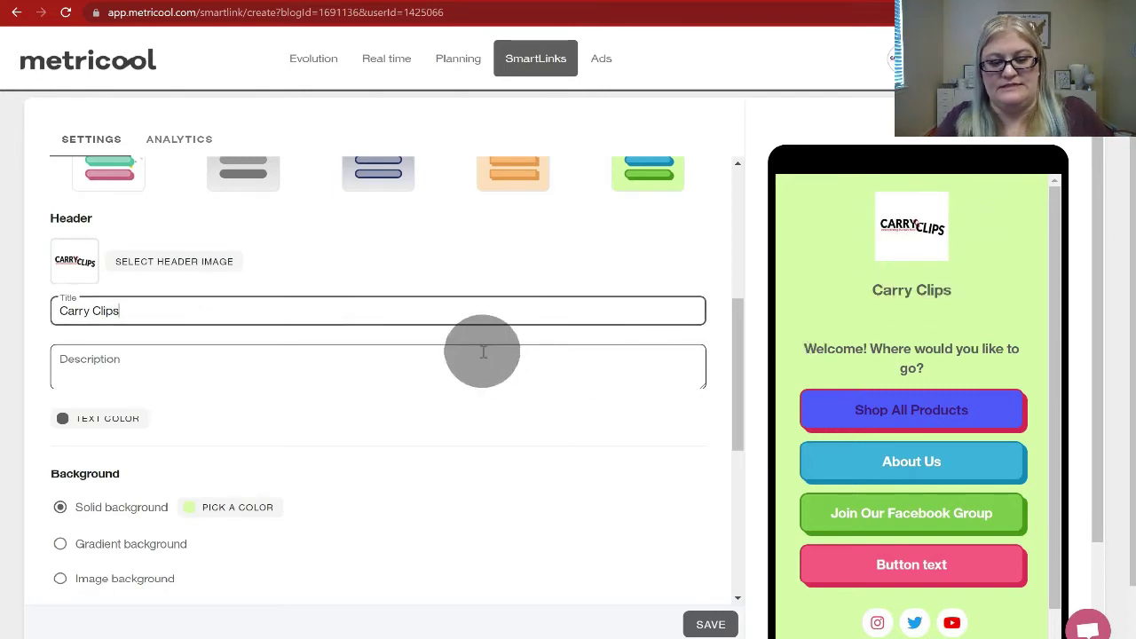
type("Welco")
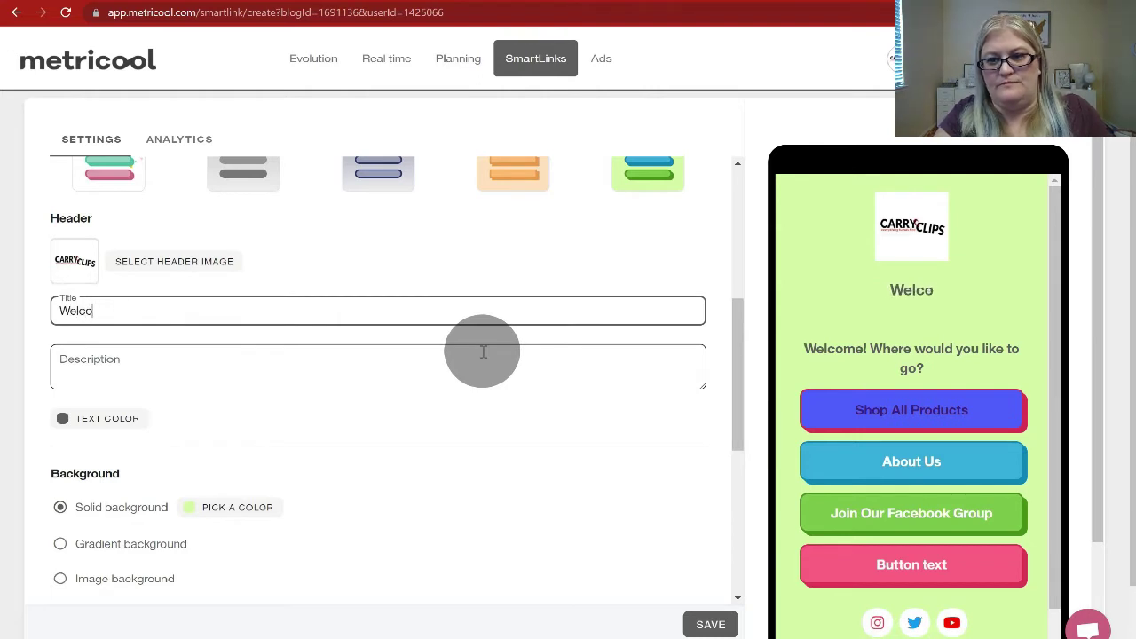
type("me! Wher")
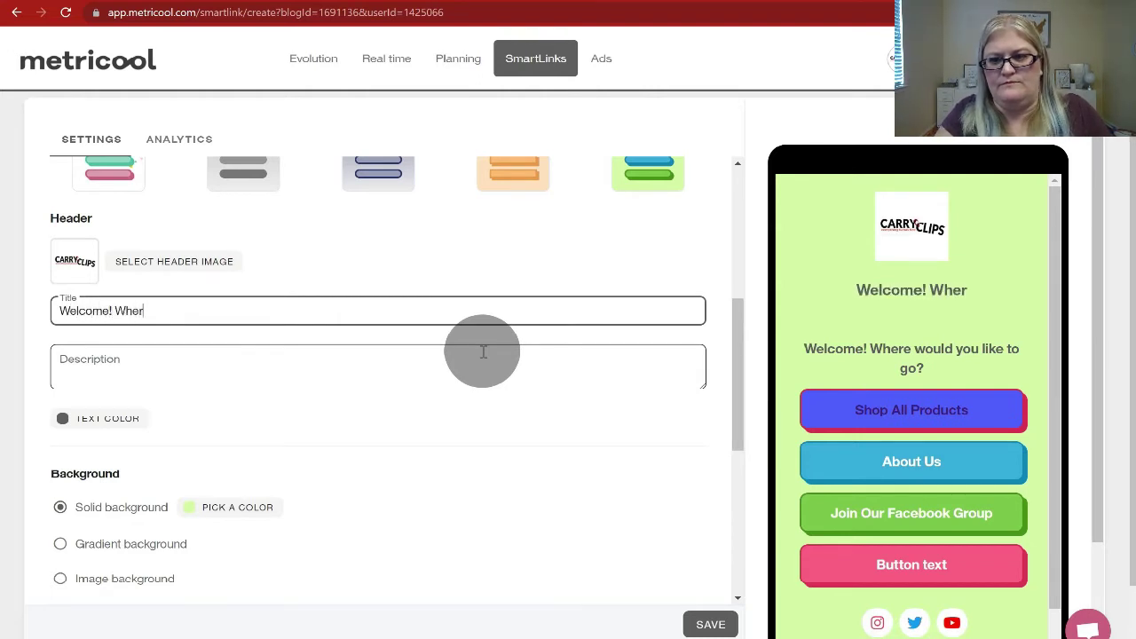
type("e would yo")
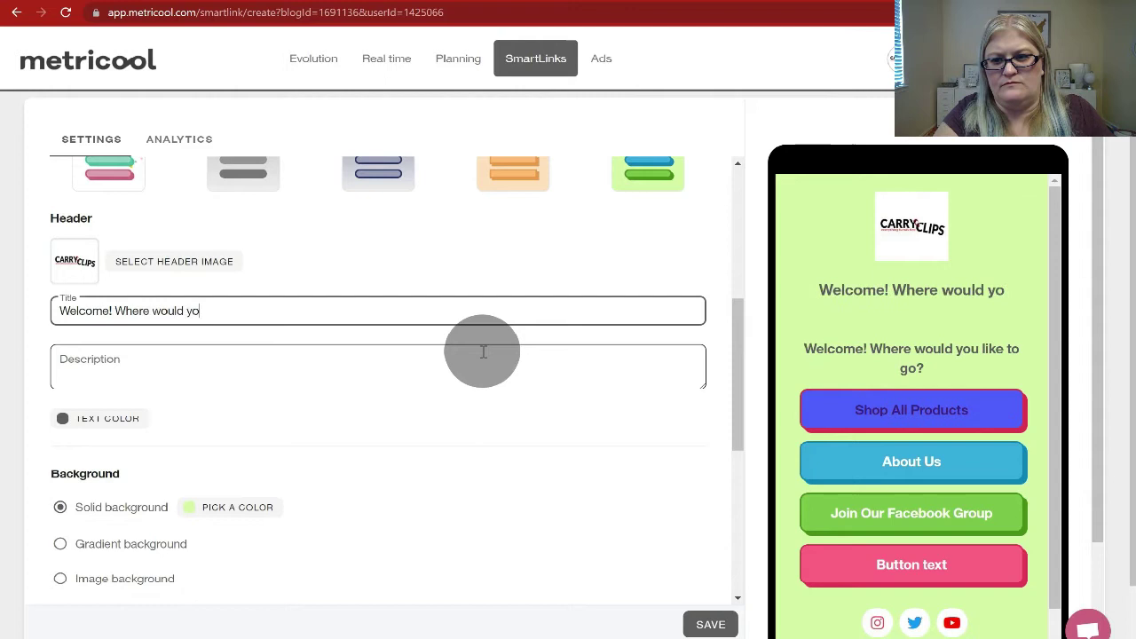
key("BackSpace")
key("BackSpace")
key("BackSpace")
key("BackSpace")
key("BackSpace")
key("BackSpace")
key("BackSpace")
key("BackSpace")
key("BackSpace")
key("BackSpace")
key("BackSpace")
key("BackSpace")
key("BackSpace")
key("BackSpace")
key("BackSpace")
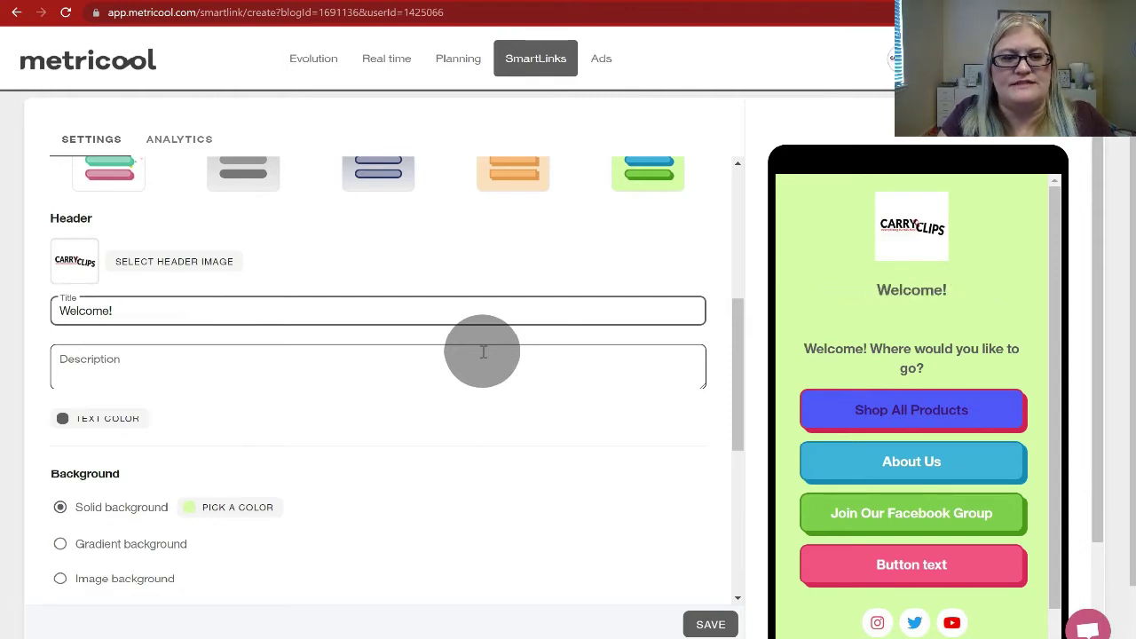
- Add the description 'Where would you like to go?' and extend the title to 'Welcome Instagrammer!'
left_click(405, 358)
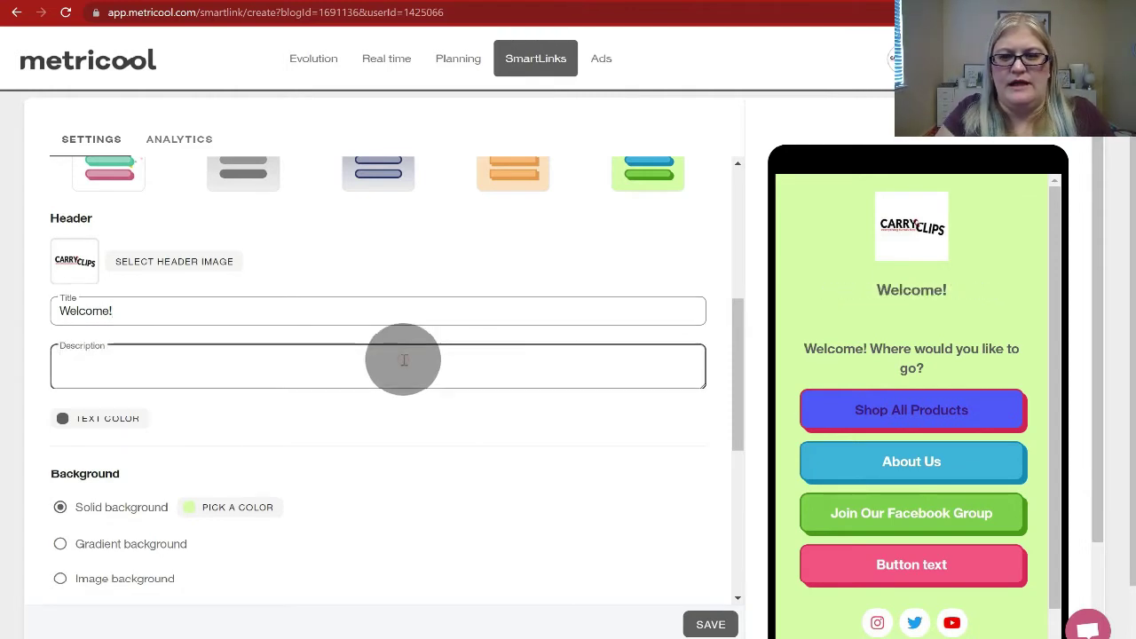
type("Where would yo")
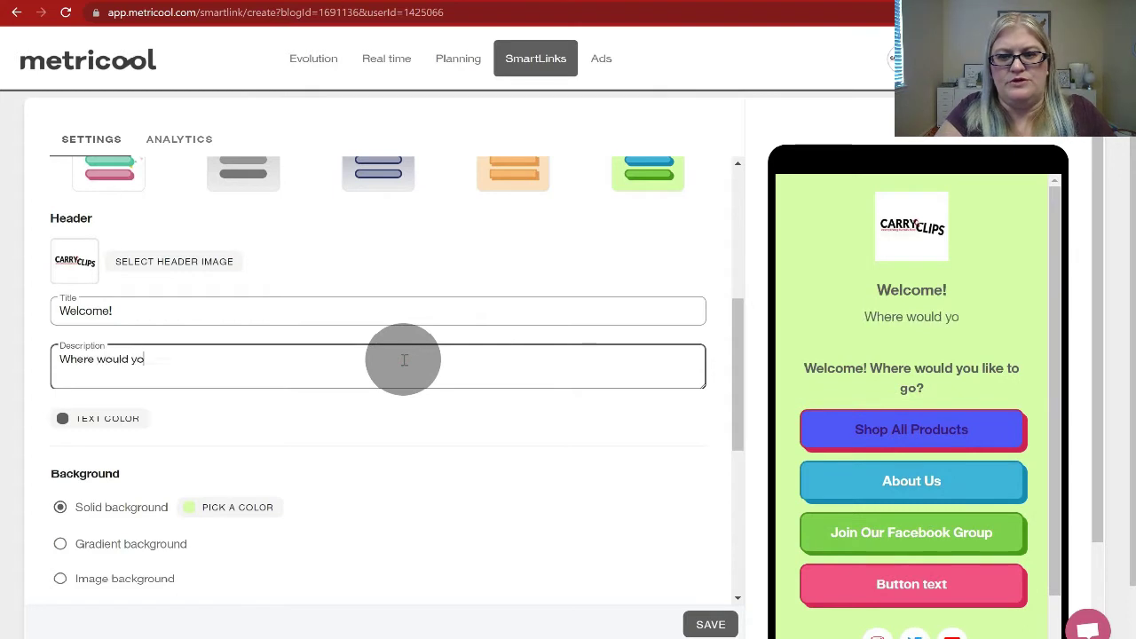
type("u like to ")
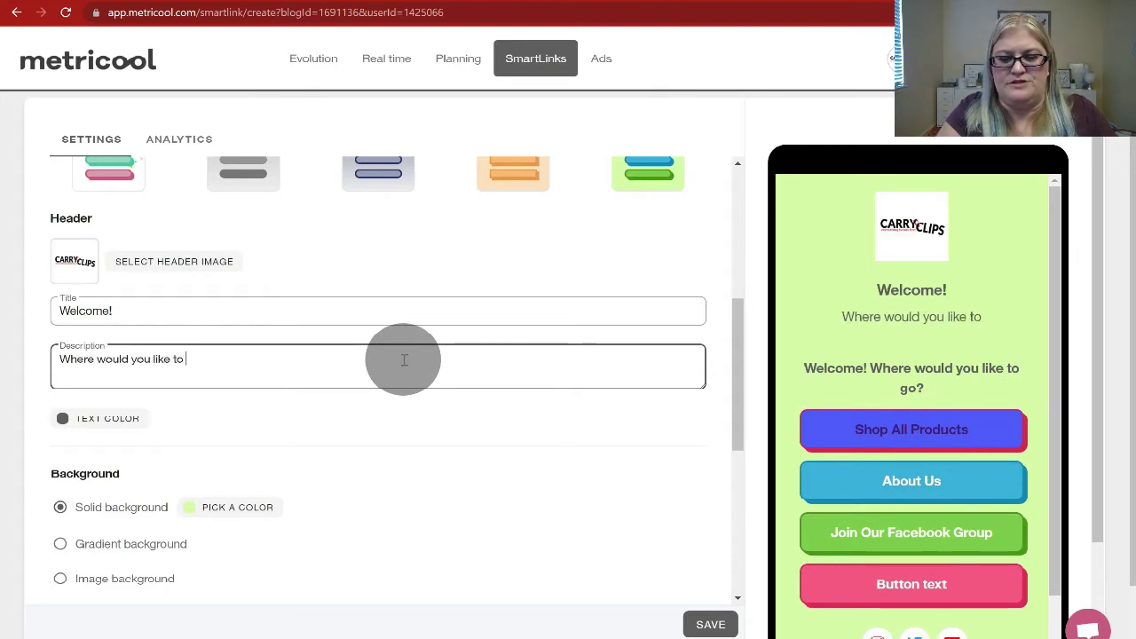
type("go?")
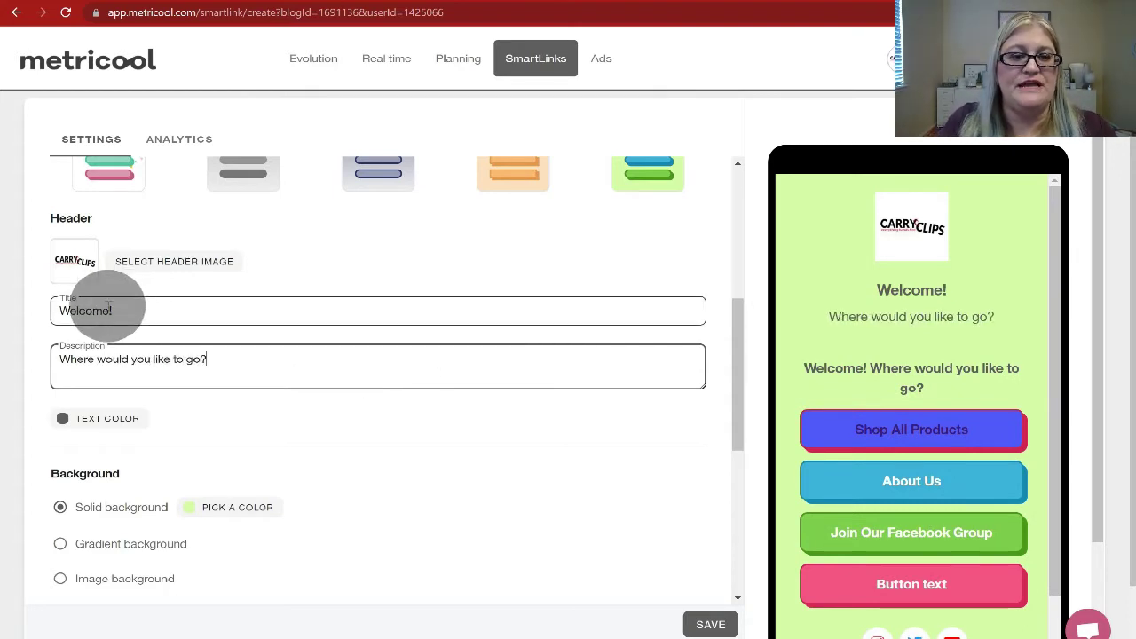
left_click(108, 309)
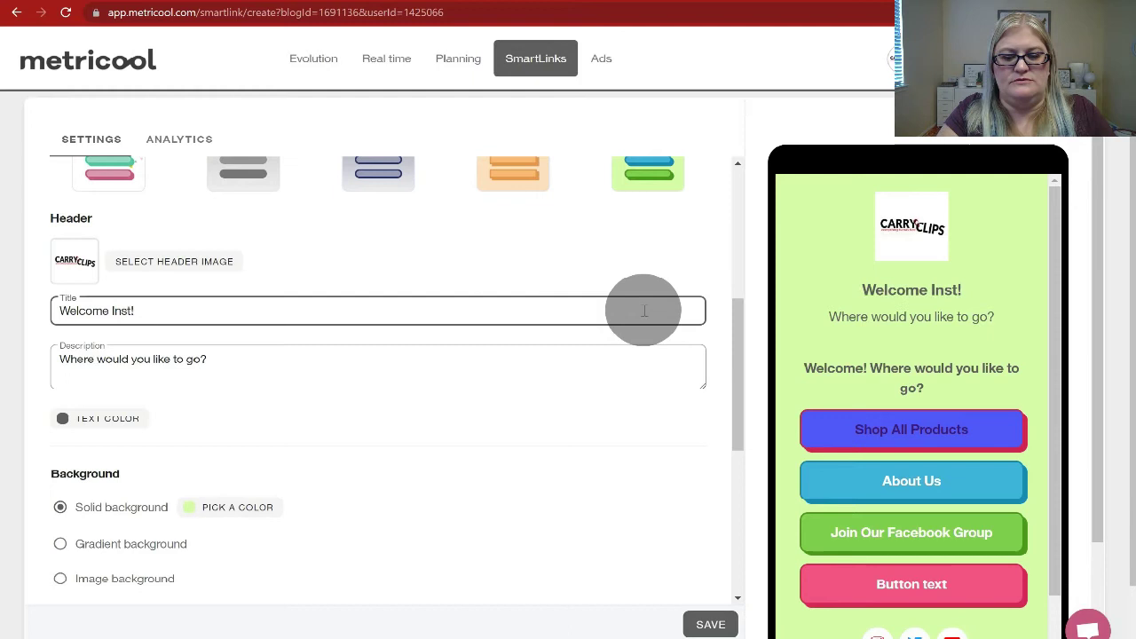
type("Instagrammer")
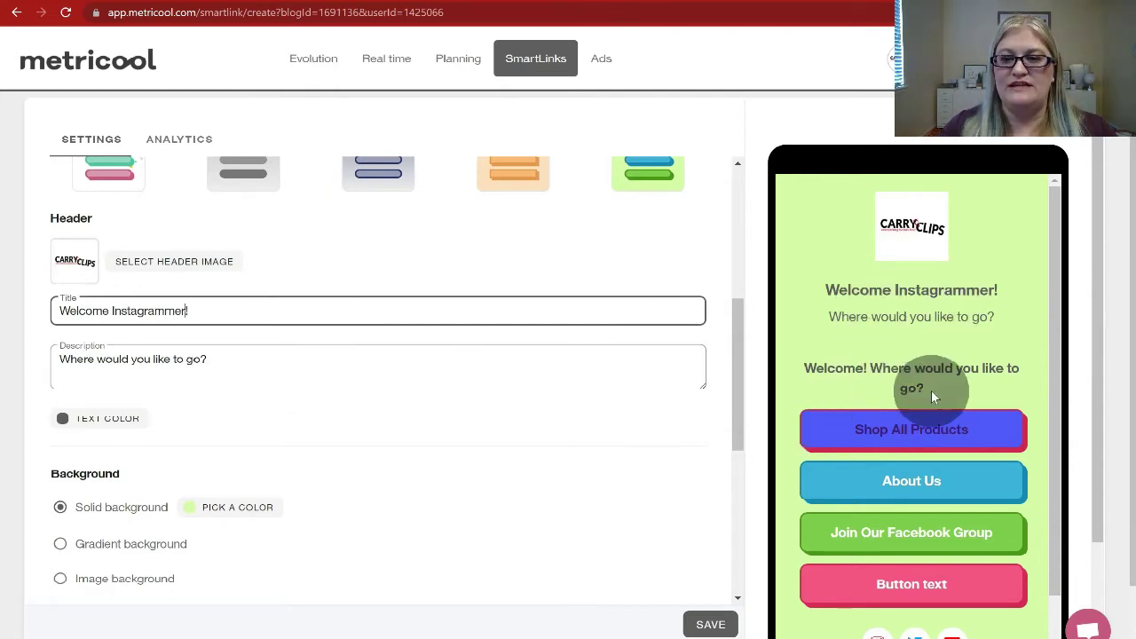
- Delete the 'Welcome! Where would you like to go?' text section from the buttons list
scroll(547, 285, "up", 5)
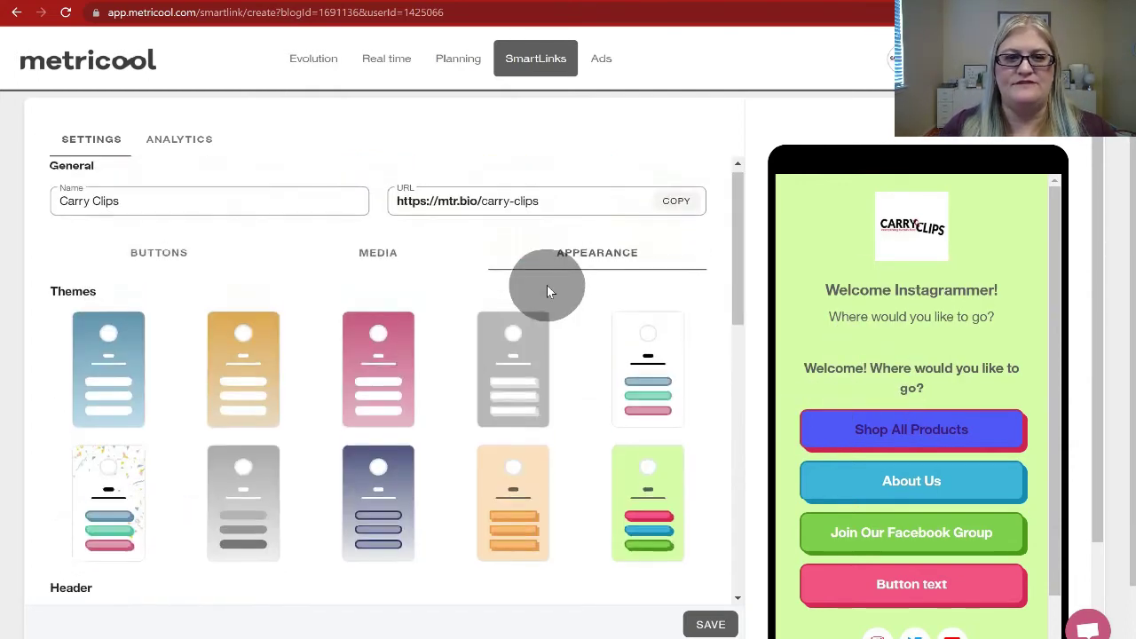
left_click(198, 259)
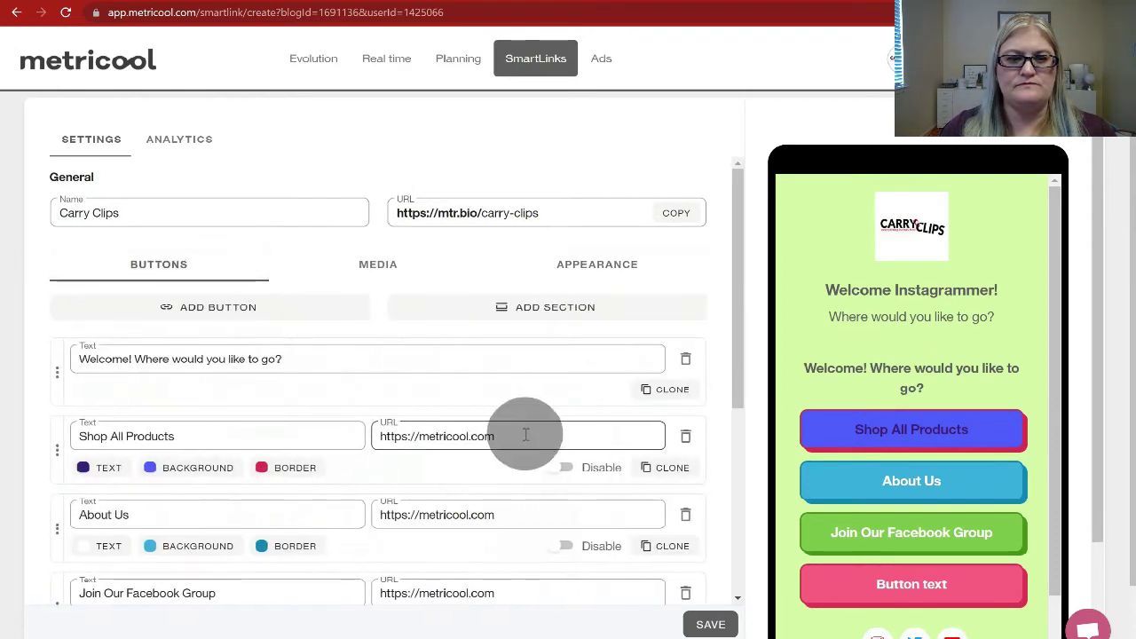
left_click(686, 359)
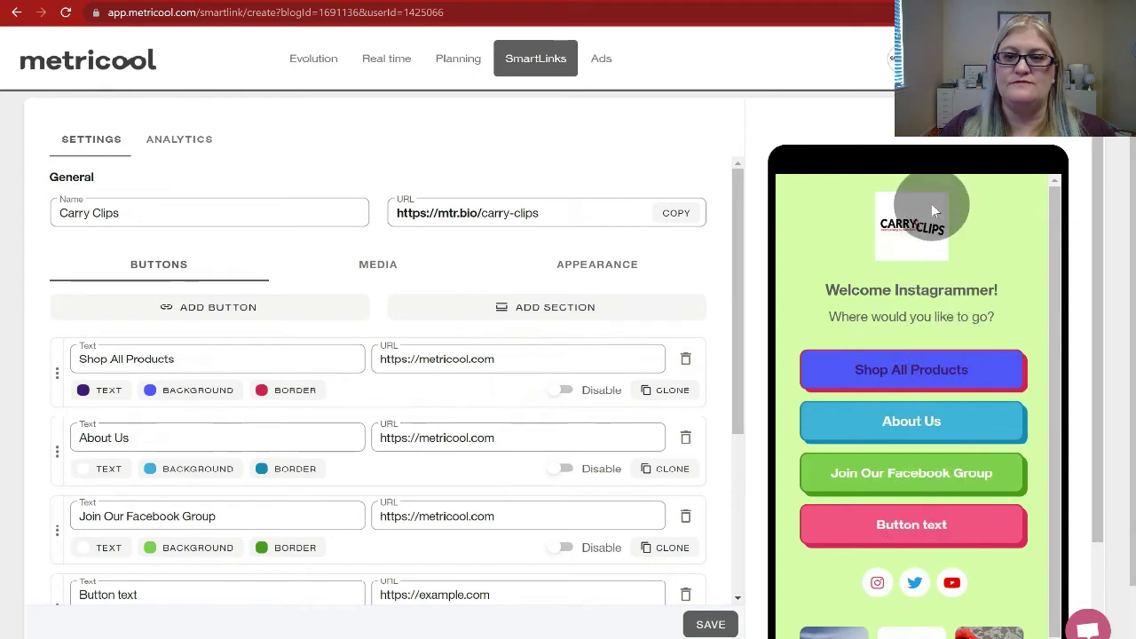
left_click(599, 262)
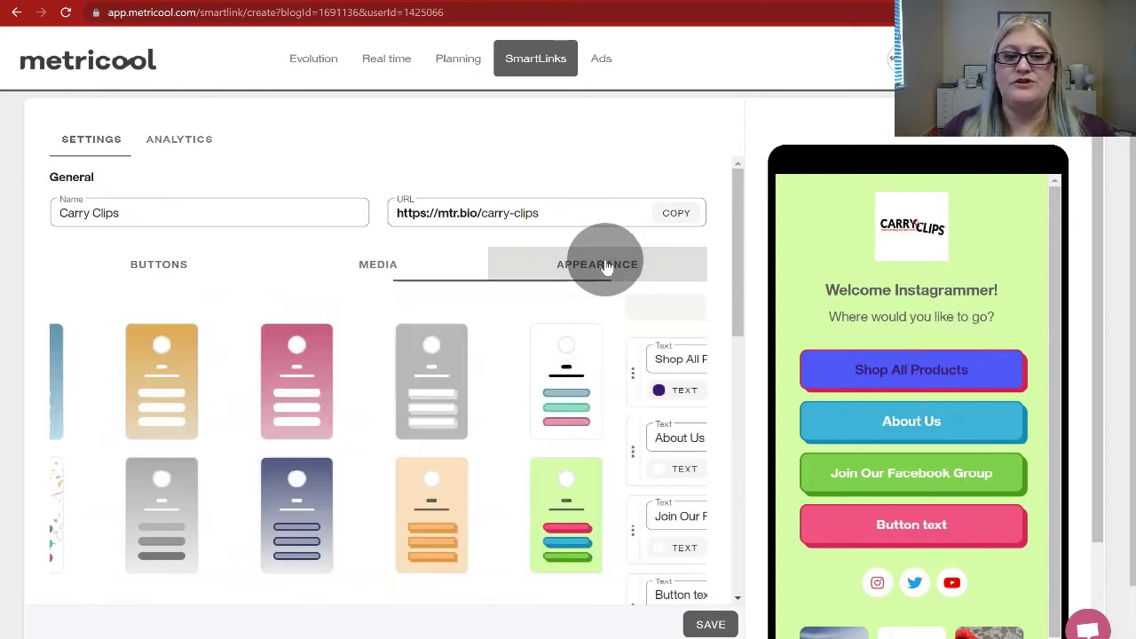
scroll(479, 357, "down", 3)
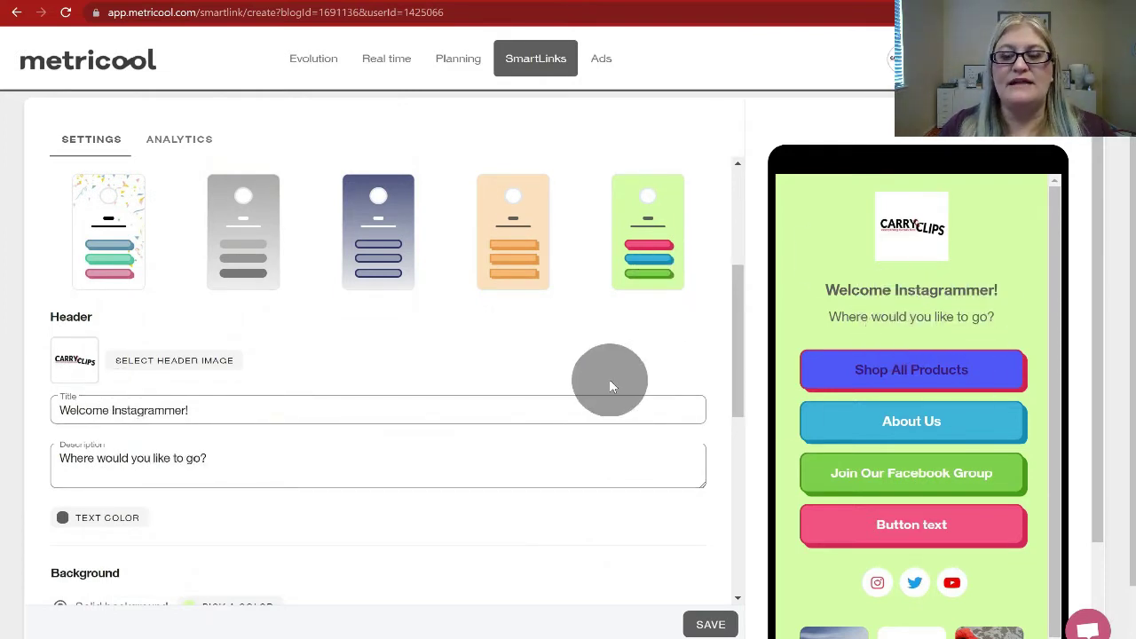
scroll(503, 270, "up", 3)
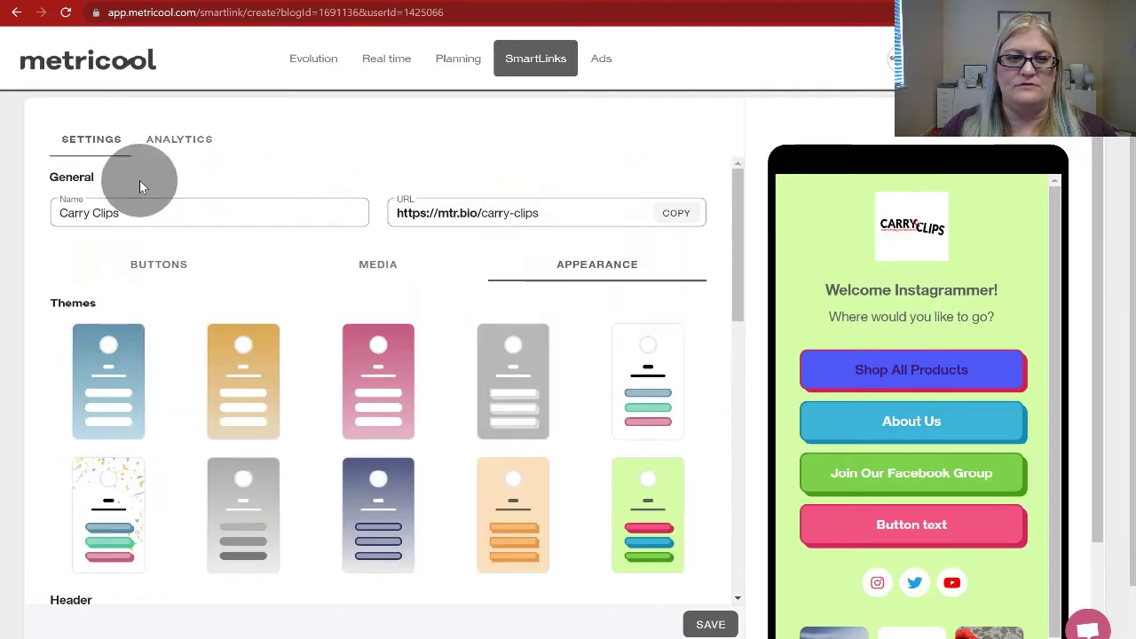
- Add a Header section and move it between About Us and Join Our Facebook Group
left_click(156, 282)
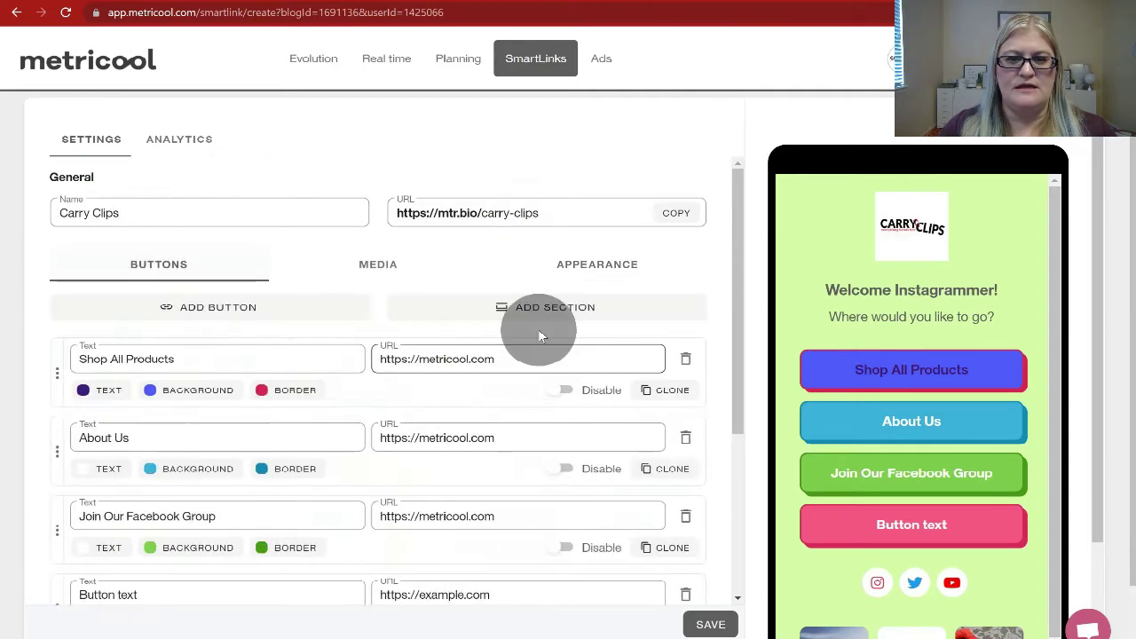
left_click(578, 309)
scroll(456, 461, "down", 2)
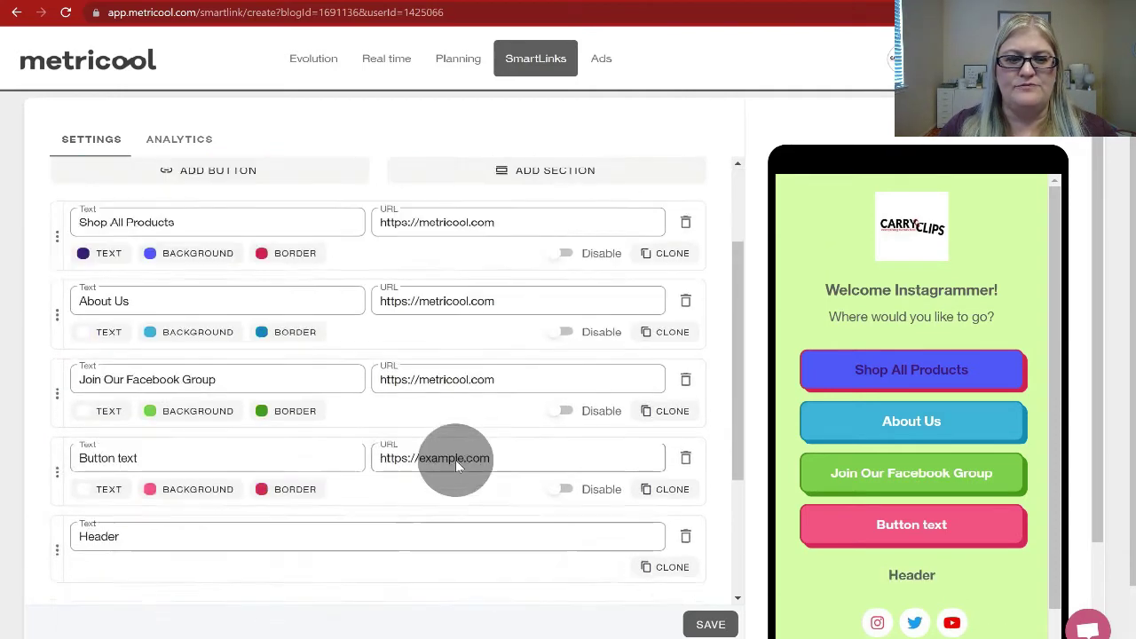
left_click_drag(52, 552, 65, 379)
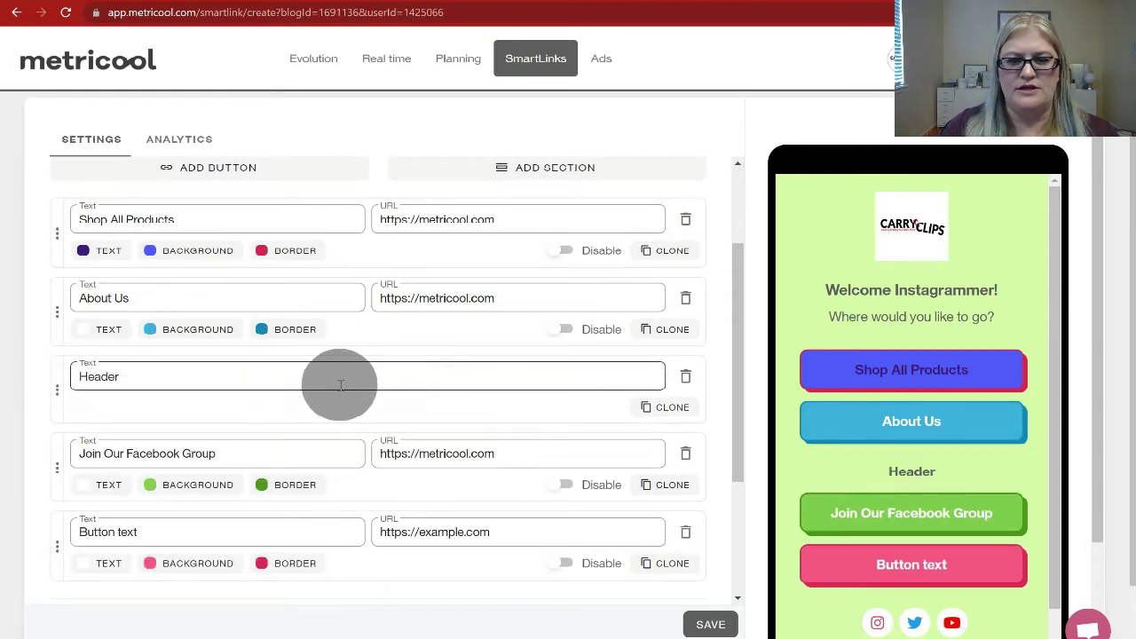
- Retitle the new Header 'Follow Us' and rework the button labels
left_click(298, 373)
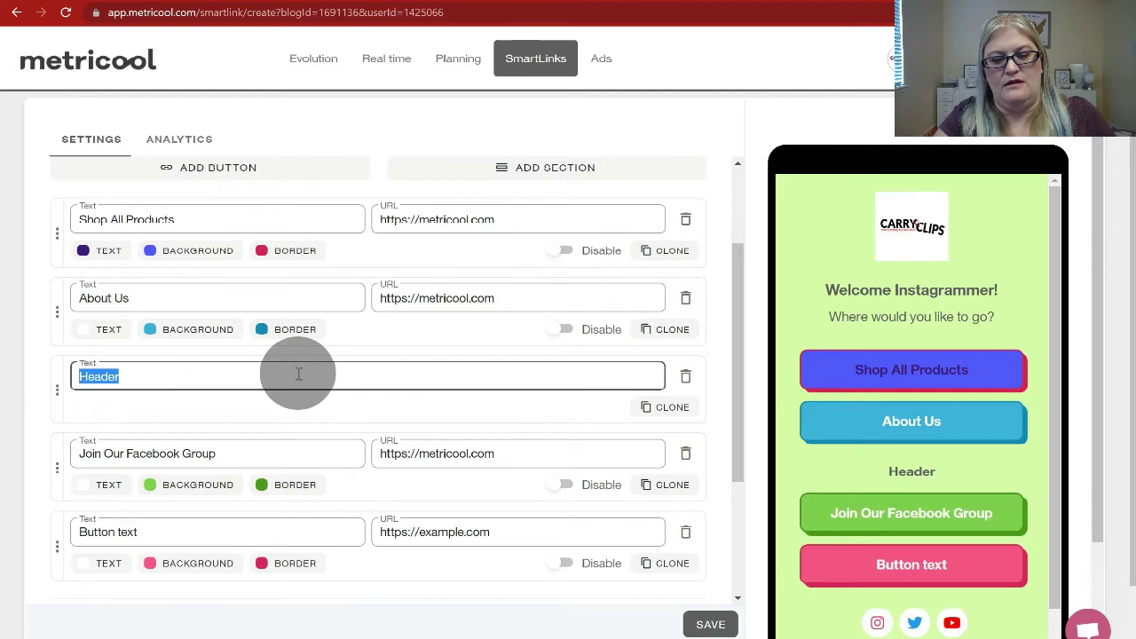
left_click(228, 453)
key("ctrl+a")
type("S")
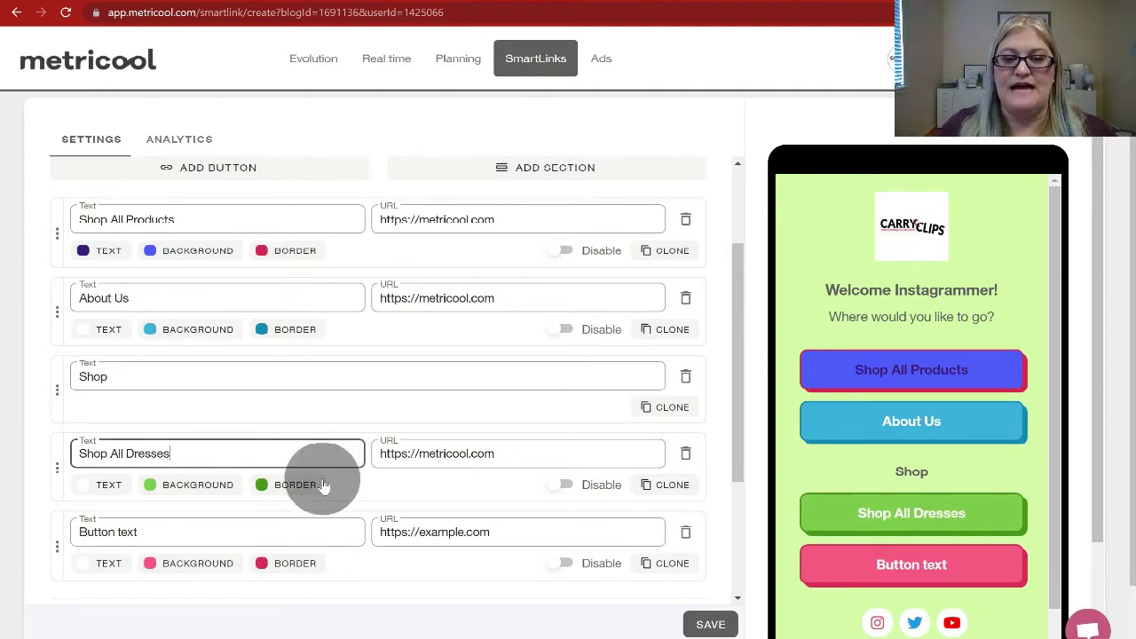
left_click(127, 380)
key("ctrl+a")
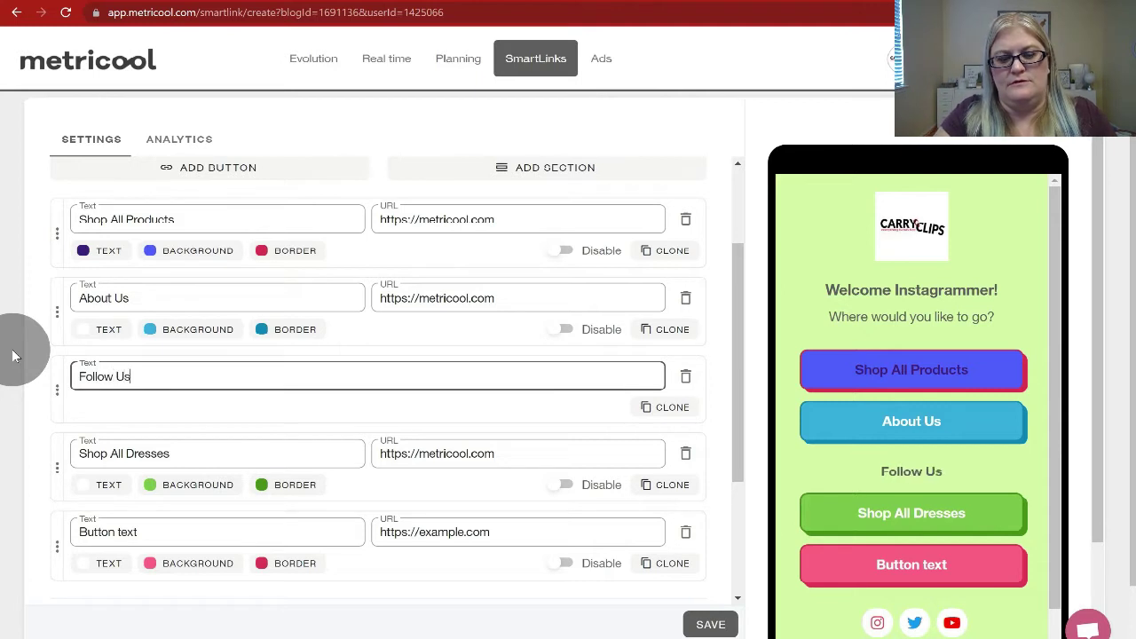
left_click(254, 455)
key("ctrl+a")
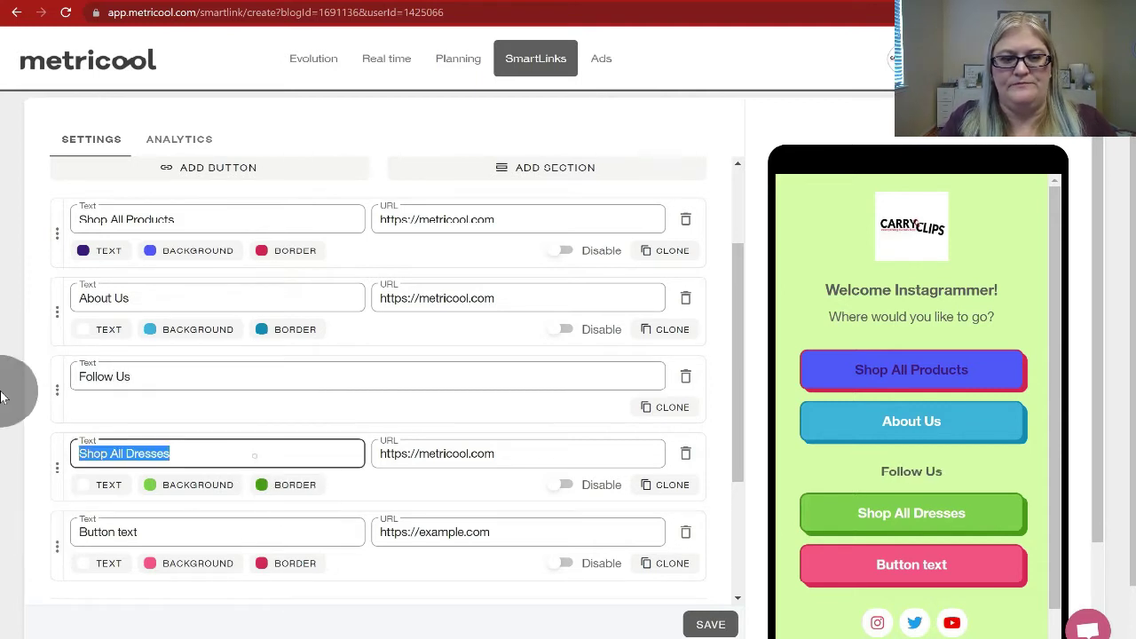
type("Twitter")
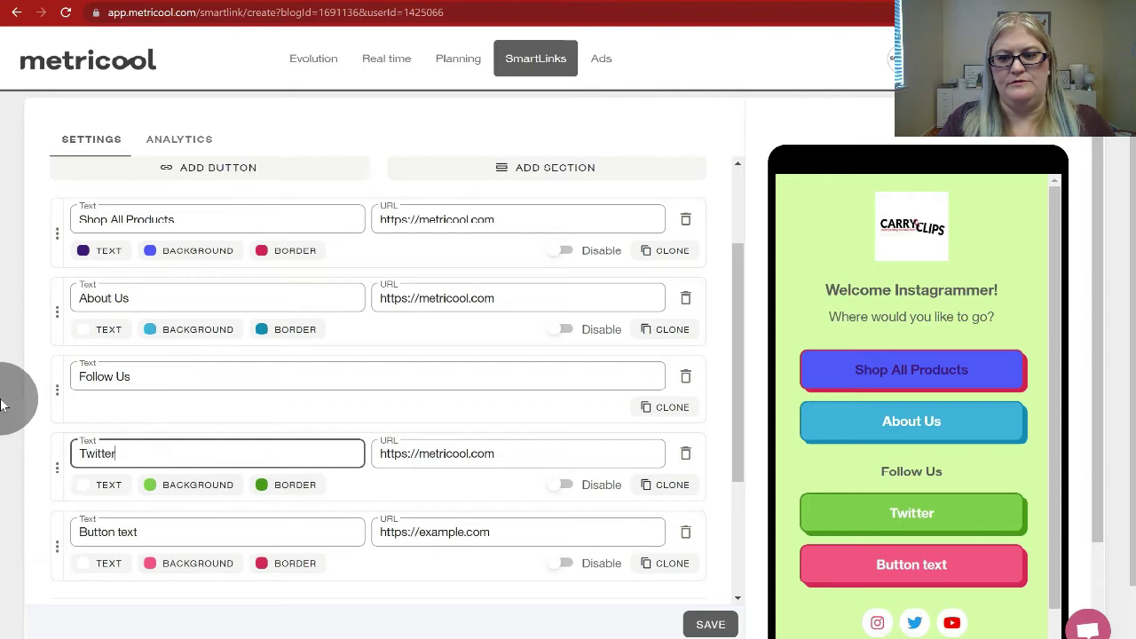
left_click_drag(168, 532, 51, 513)
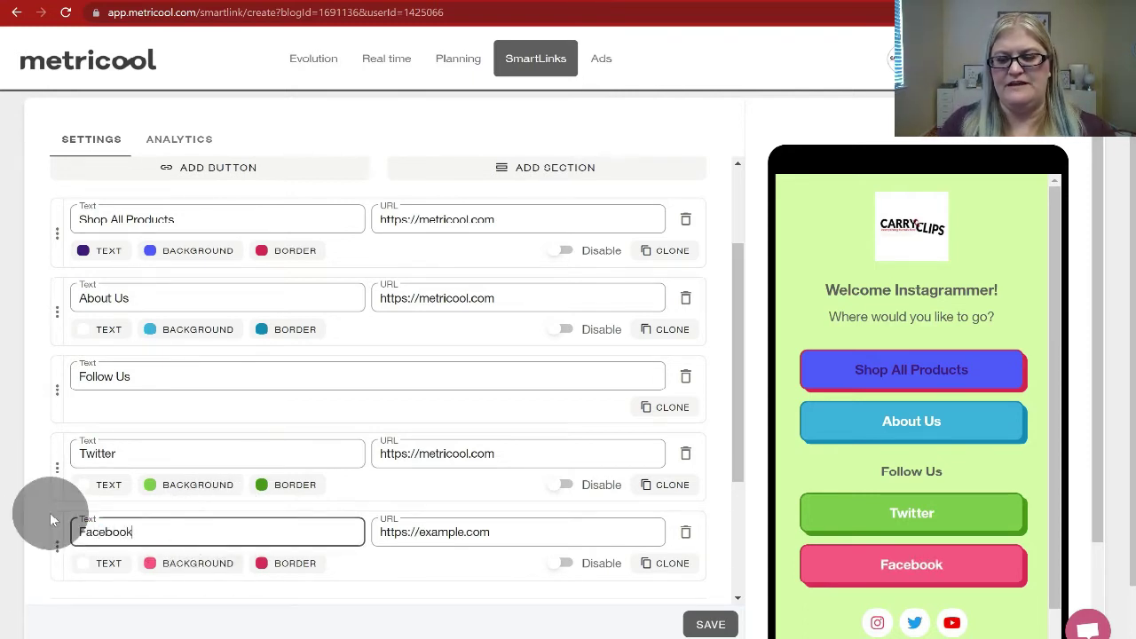
- Delete the Twitter and Facebook buttons beneath the Follow Us heading
left_click(686, 454)
left_click(687, 455)
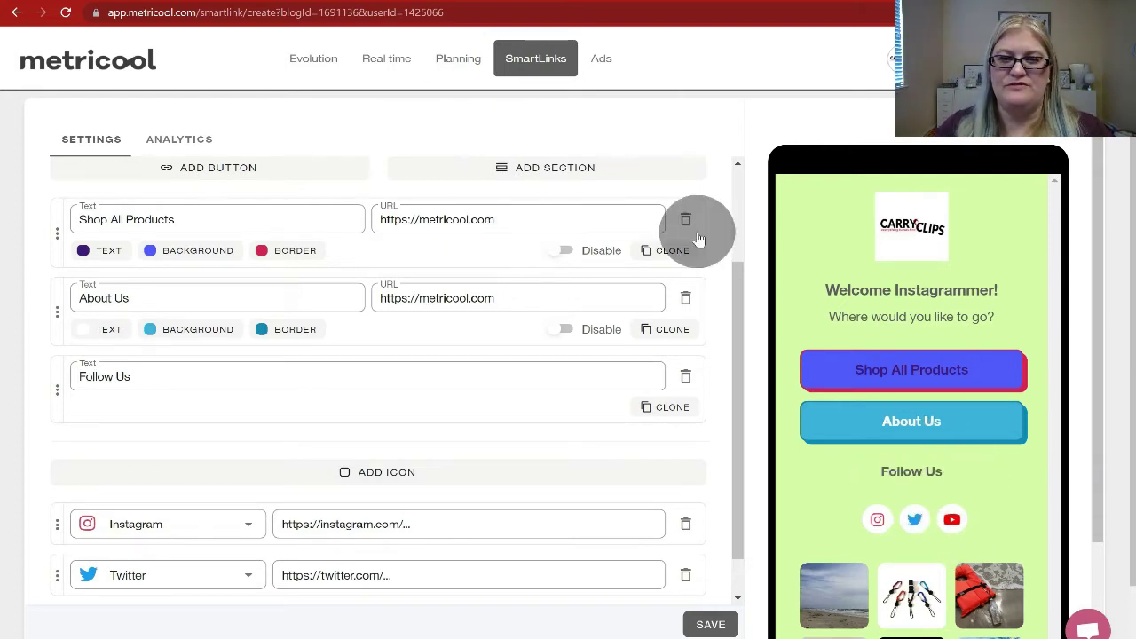
scroll(732, 213, "up", 3)
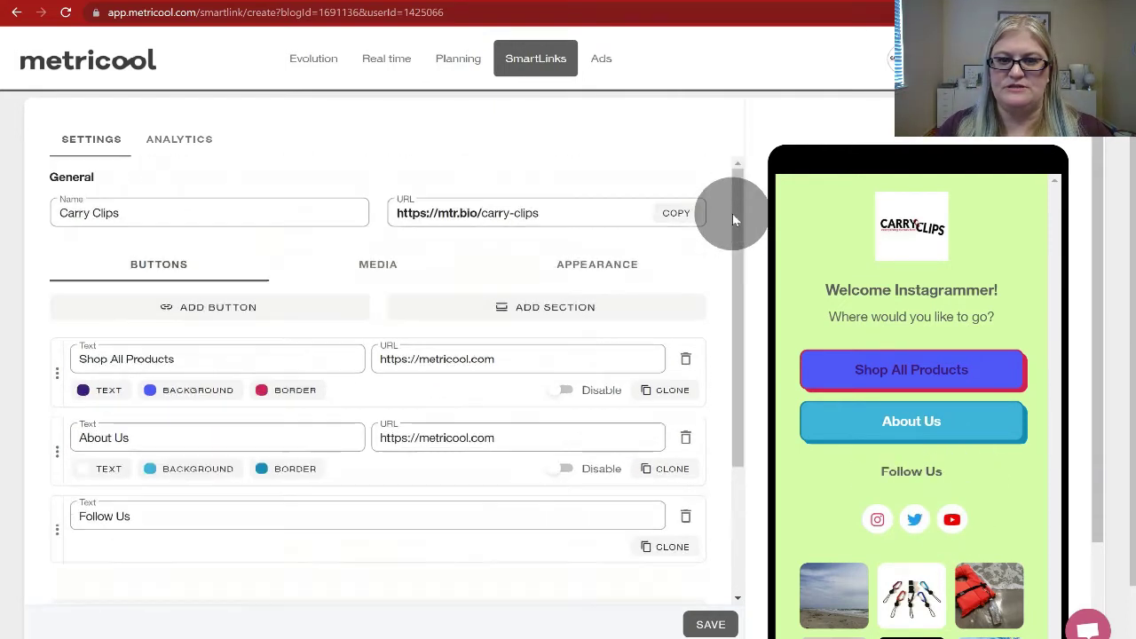
- Set the page Text Color to a near-black shade in the Appearance settings
left_click(577, 274)
scroll(692, 485, "down", 5)
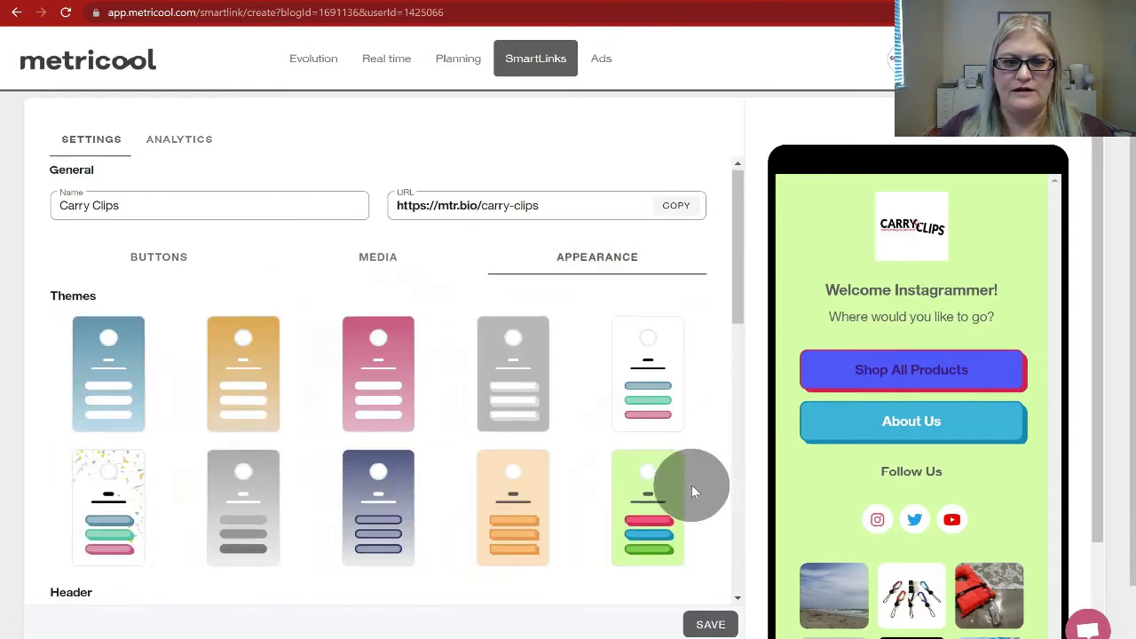
scroll(254, 488, "down", 1)
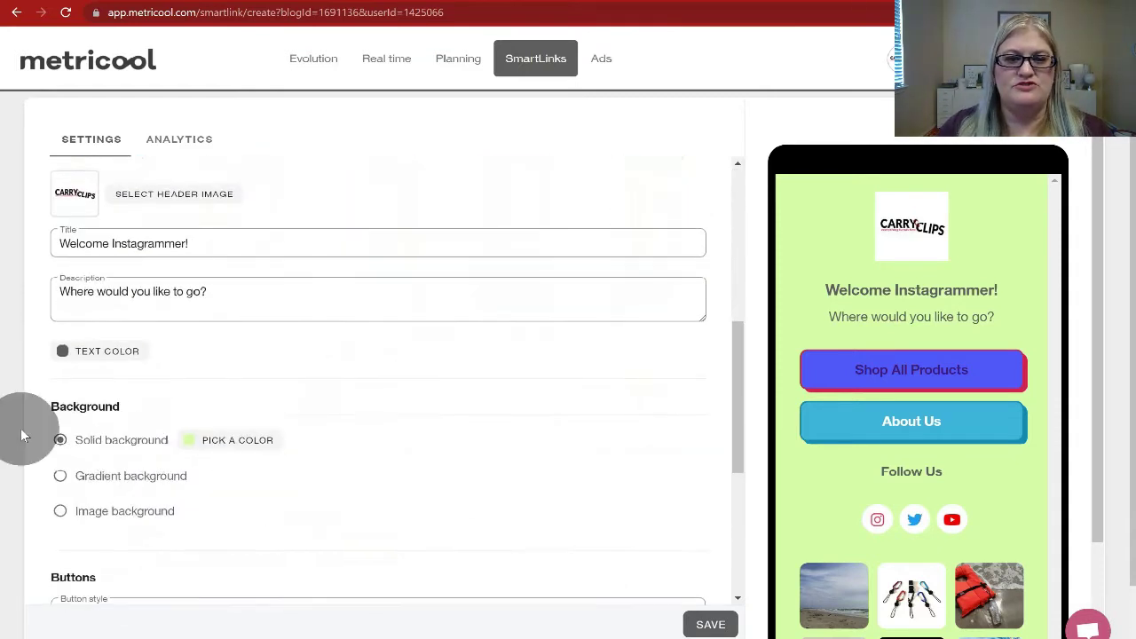
left_click(124, 352)
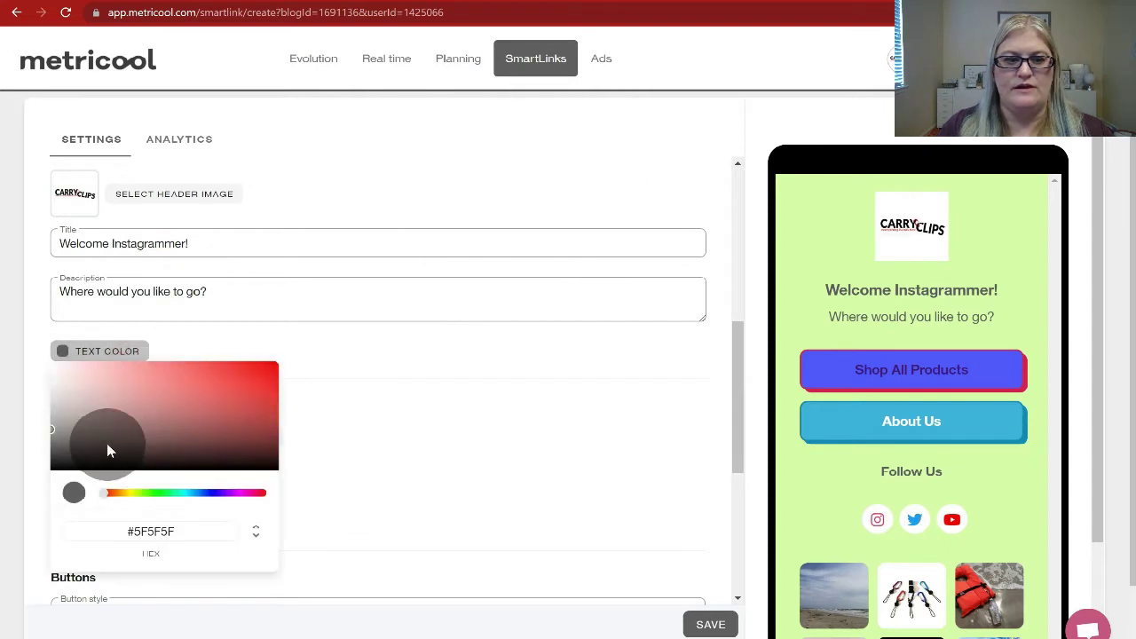
left_click_drag(74, 392, 9, 316)
left_click(9, 316)
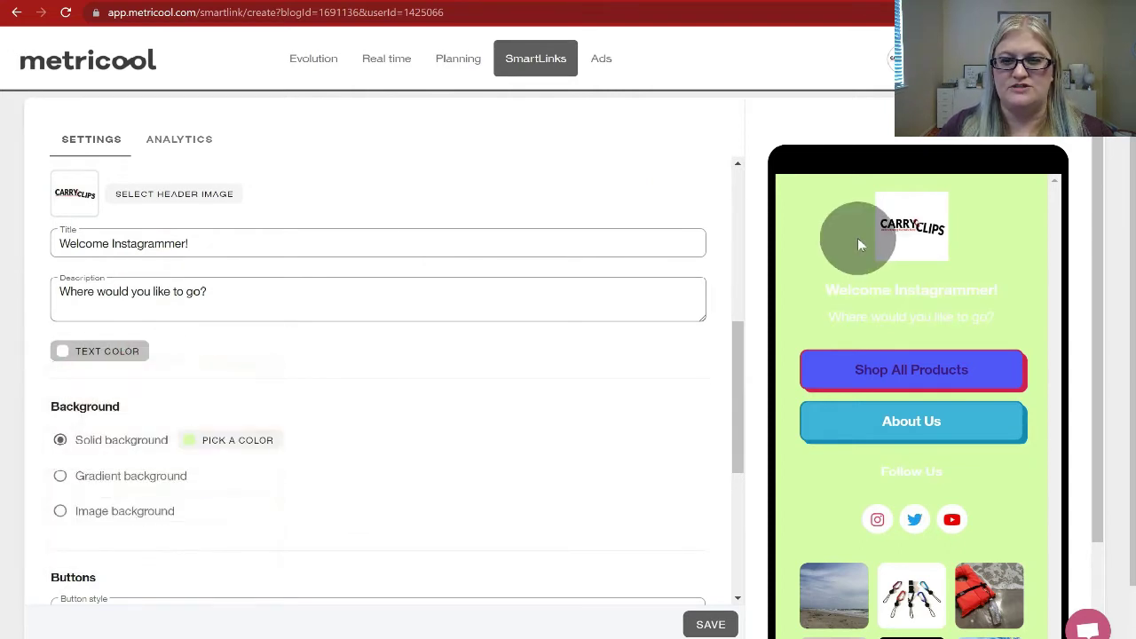
left_click(127, 354)
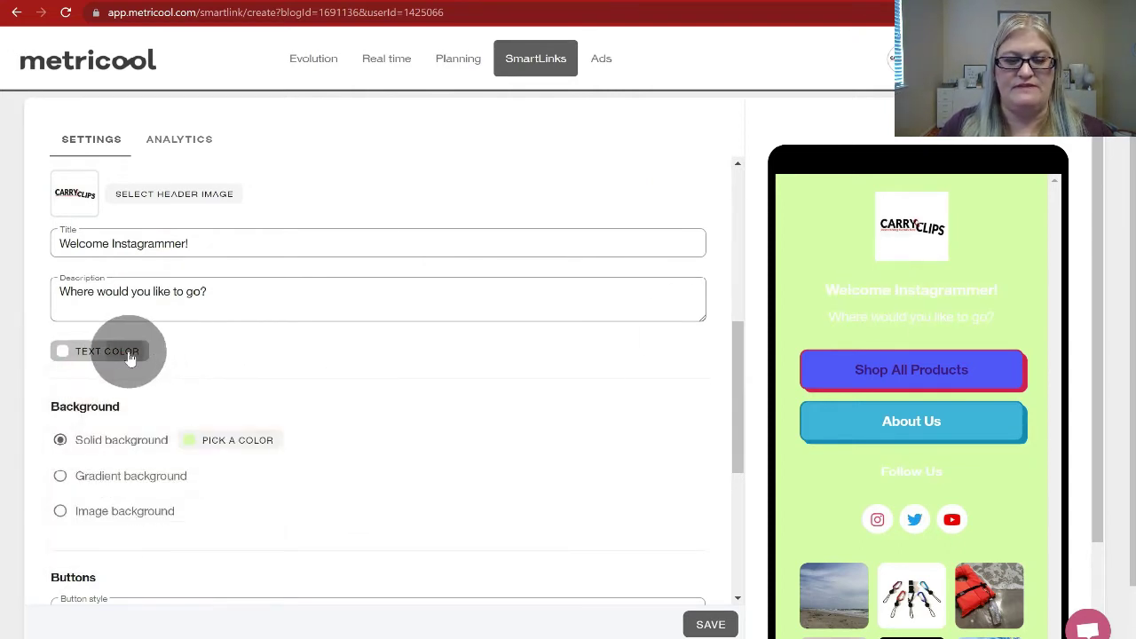
left_click_drag(130, 411, 25, 488)
left_click(25, 487)
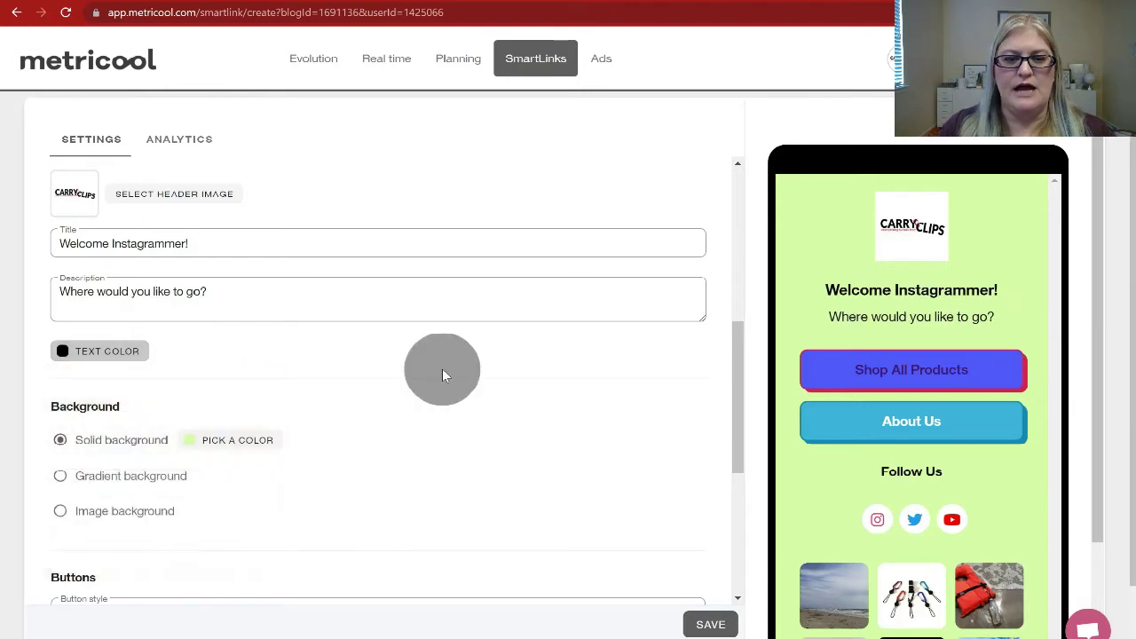
- Set the solid page background colour to white, #FFFFFF
left_click(244, 444)
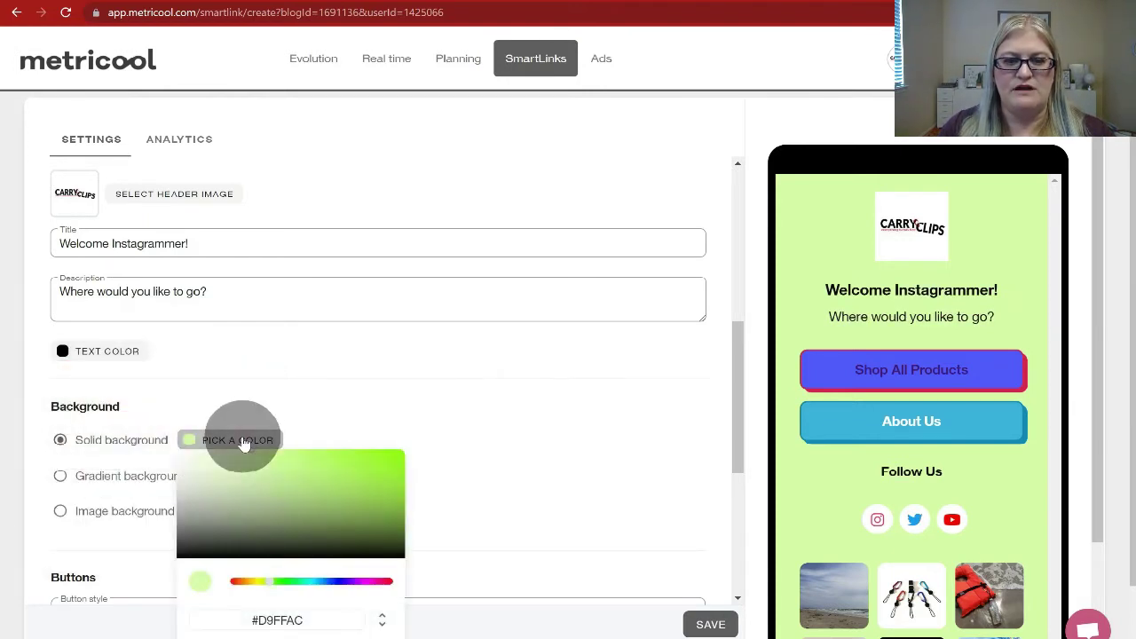
left_click(342, 582)
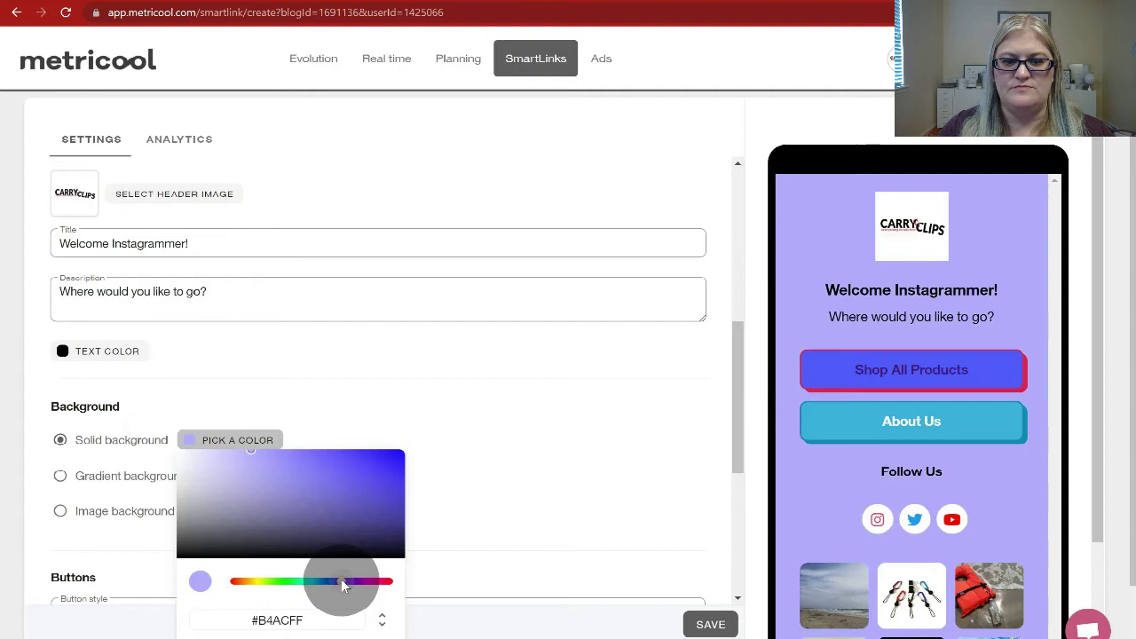
left_click_drag(341, 582, 197, 581)
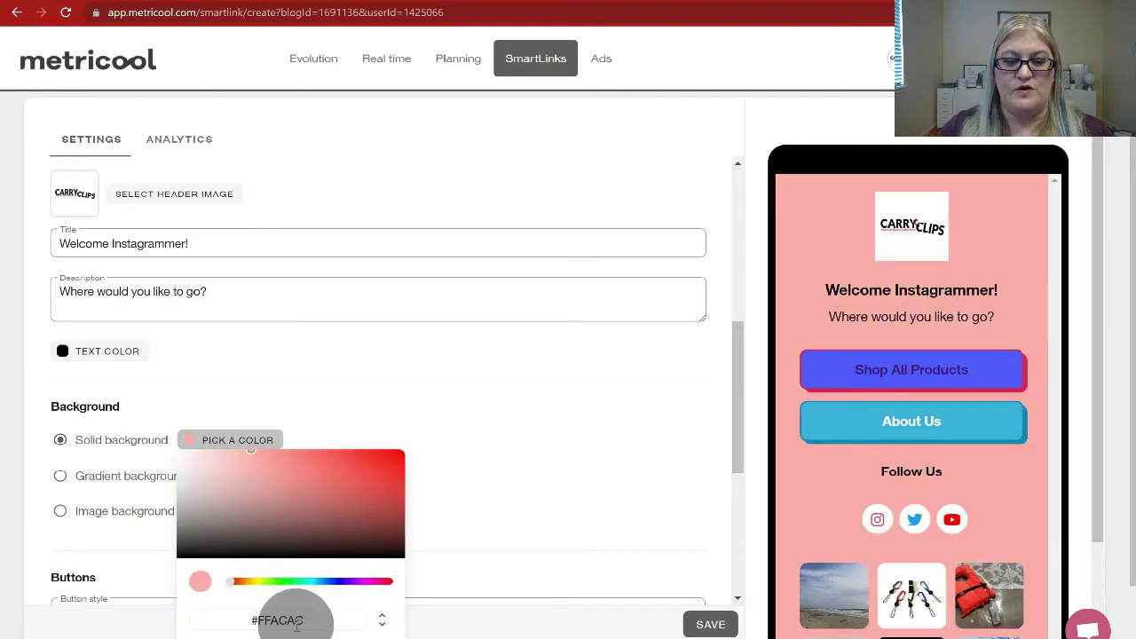
left_click_drag(308, 619, 272, 620)
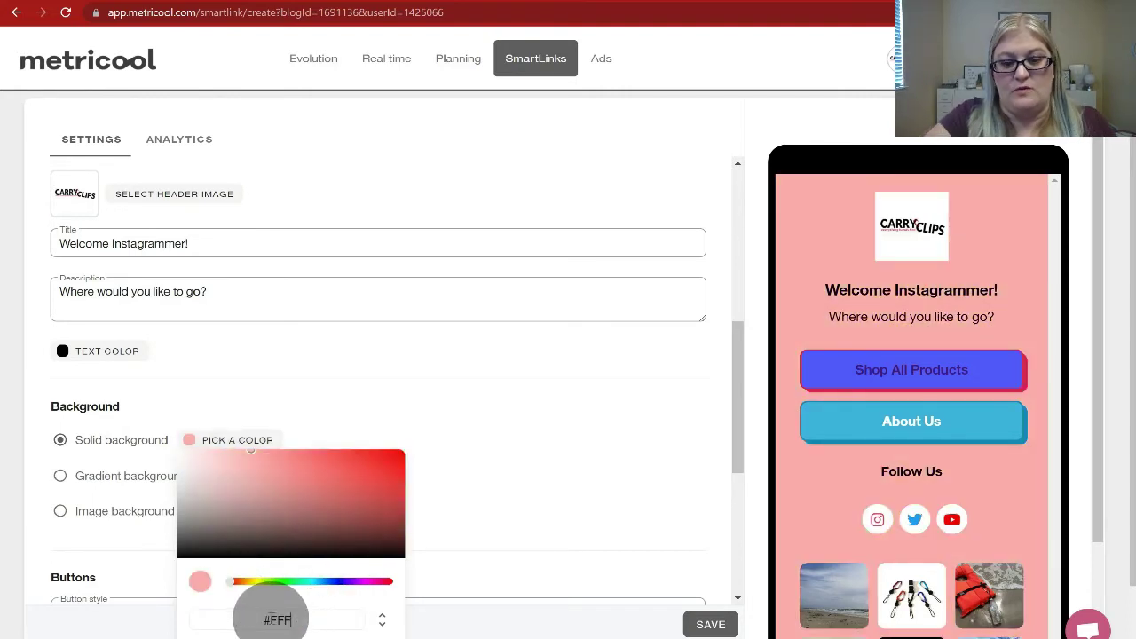
type("FFFFFF")
key("Return")
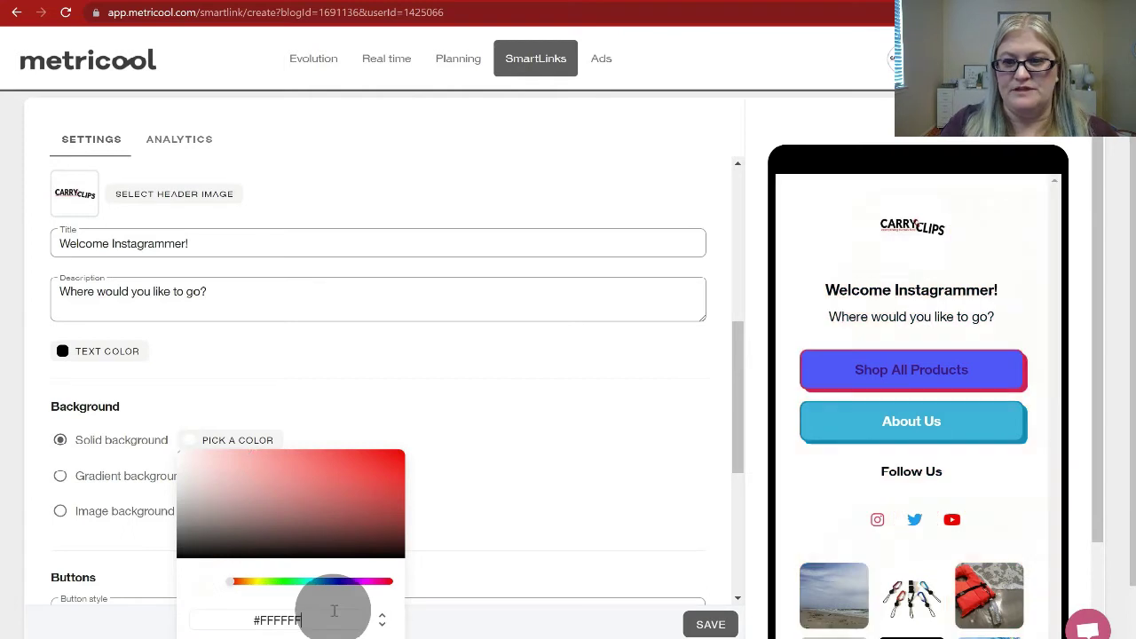
left_click(484, 452)
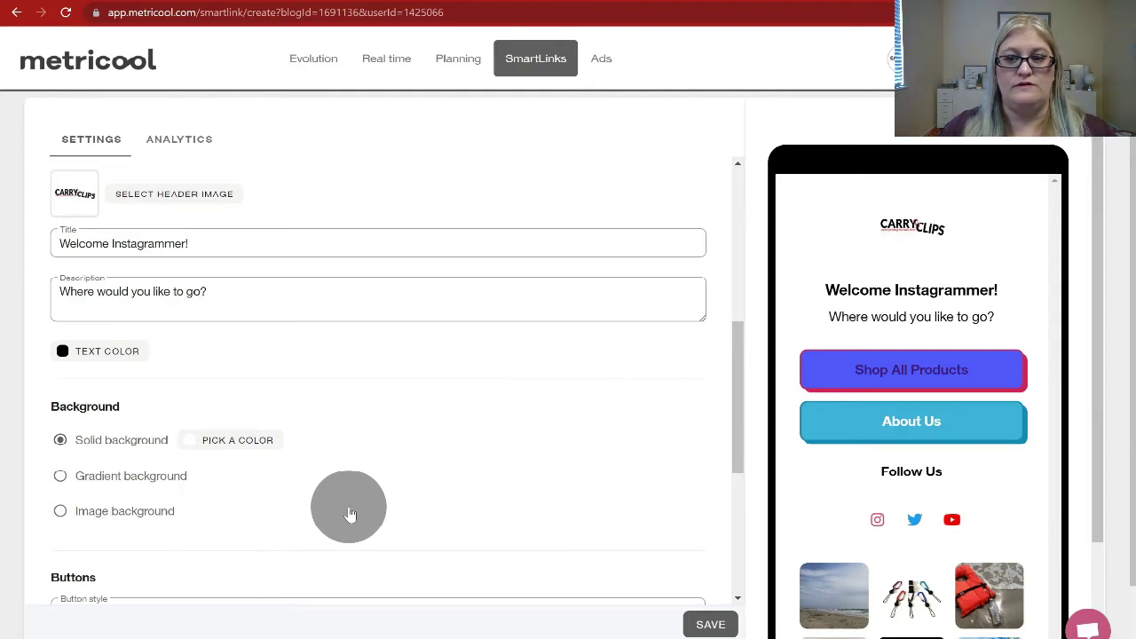
- Try button roundness and shadow options, then settle on the Fill button style
scroll(442, 482, "down", 3)
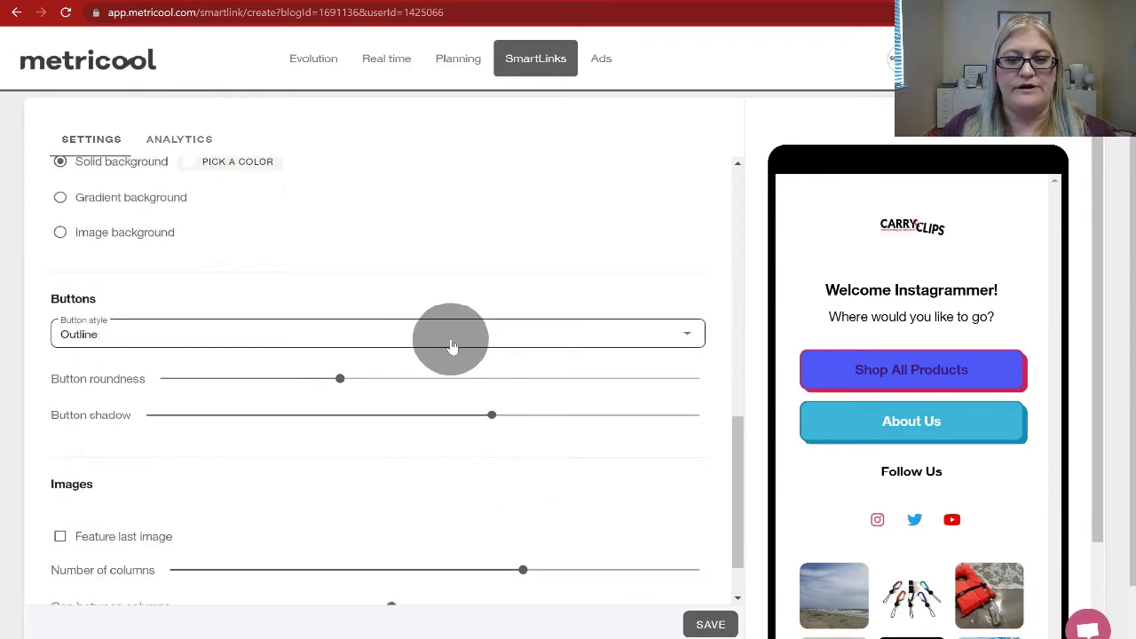
left_click(452, 346)
left_click(425, 340)
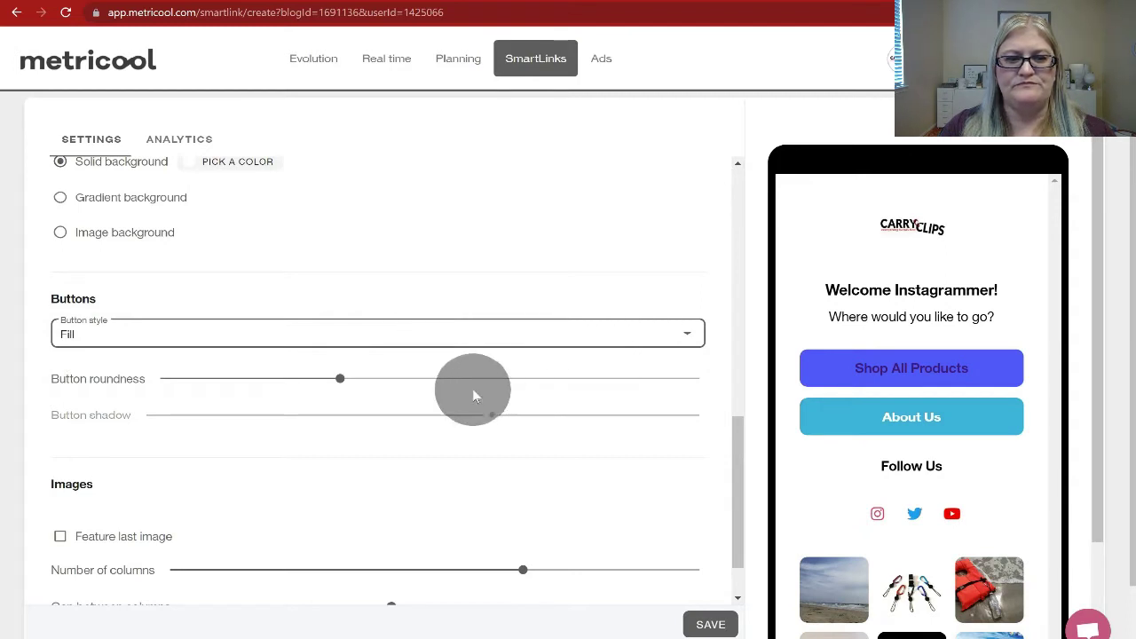
left_click_drag(339, 378, 411, 379)
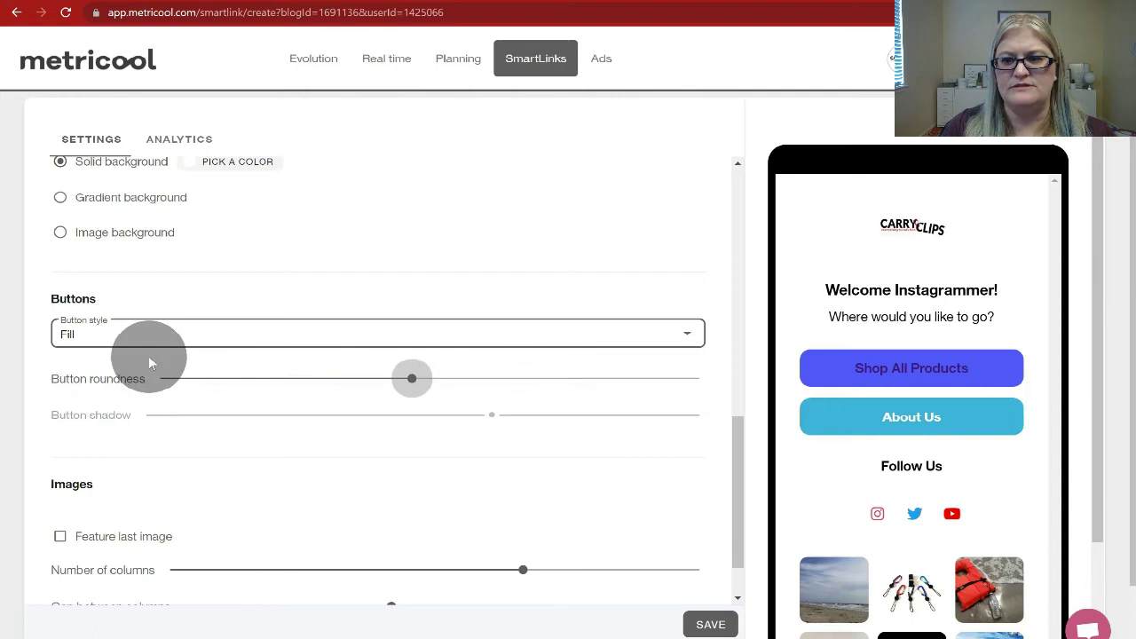
left_click_drag(151, 364, 232, 376)
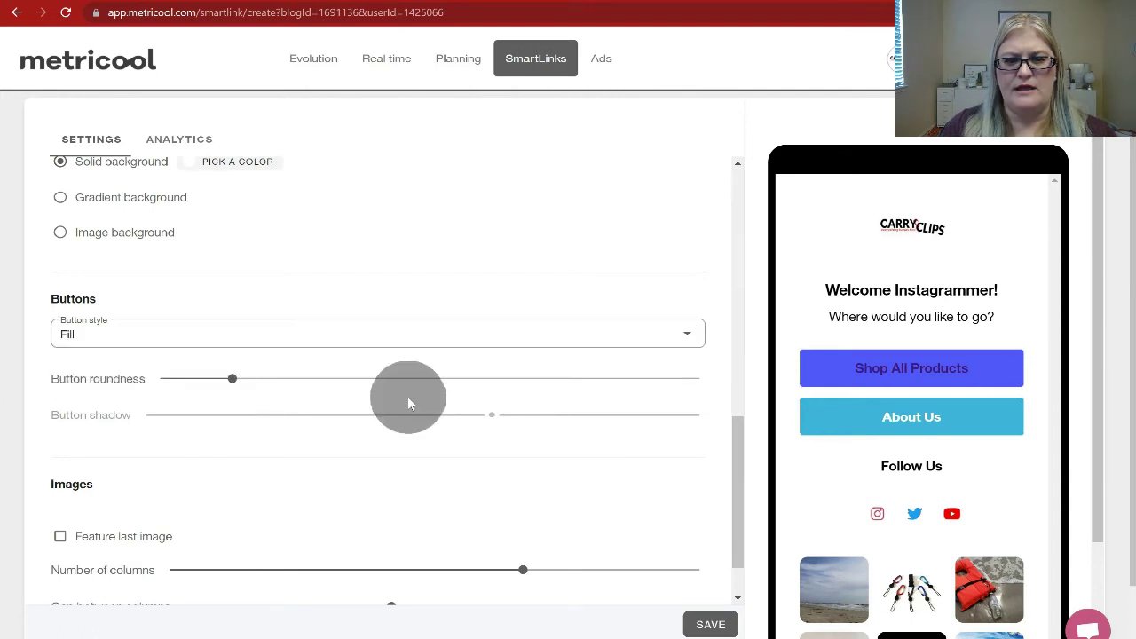
left_click(607, 334)
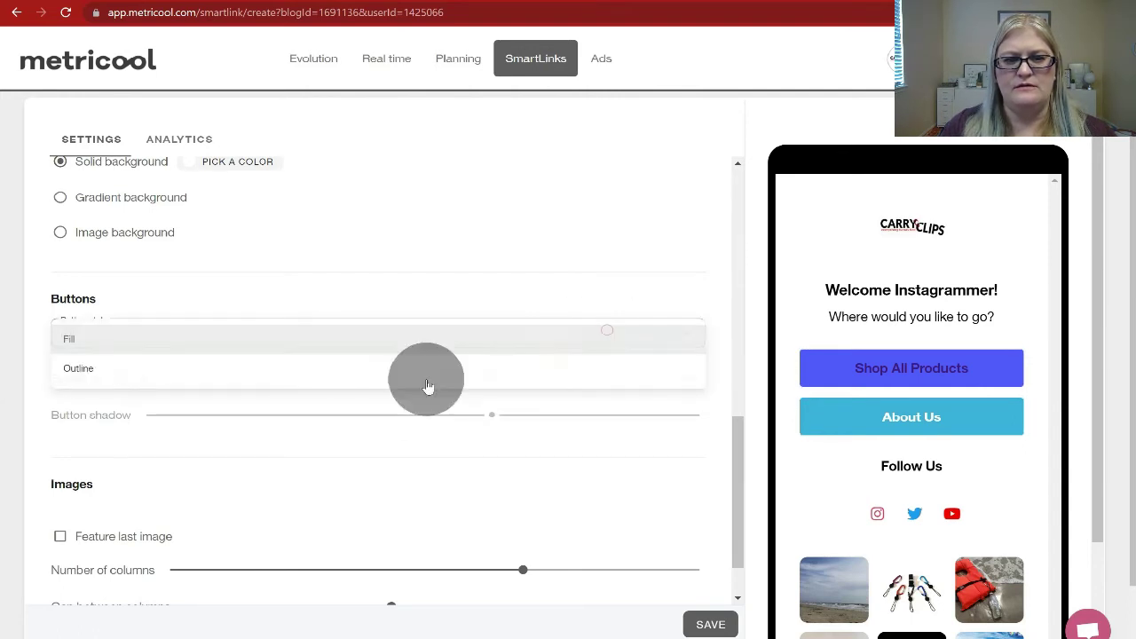
left_click(421, 382)
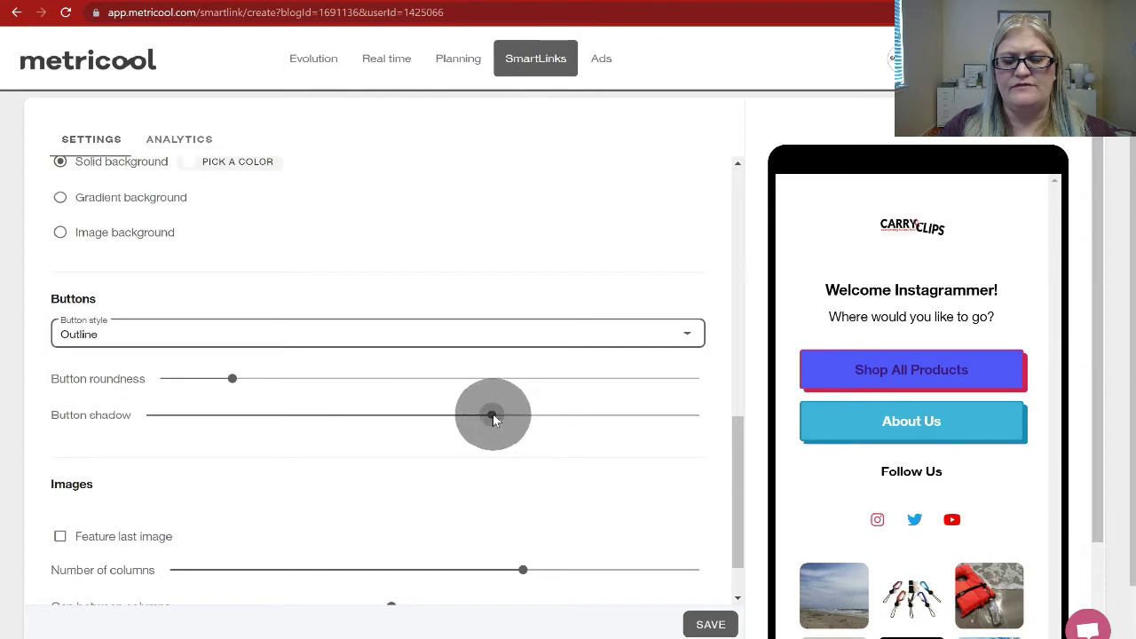
left_click_drag(493, 413, 773, 418)
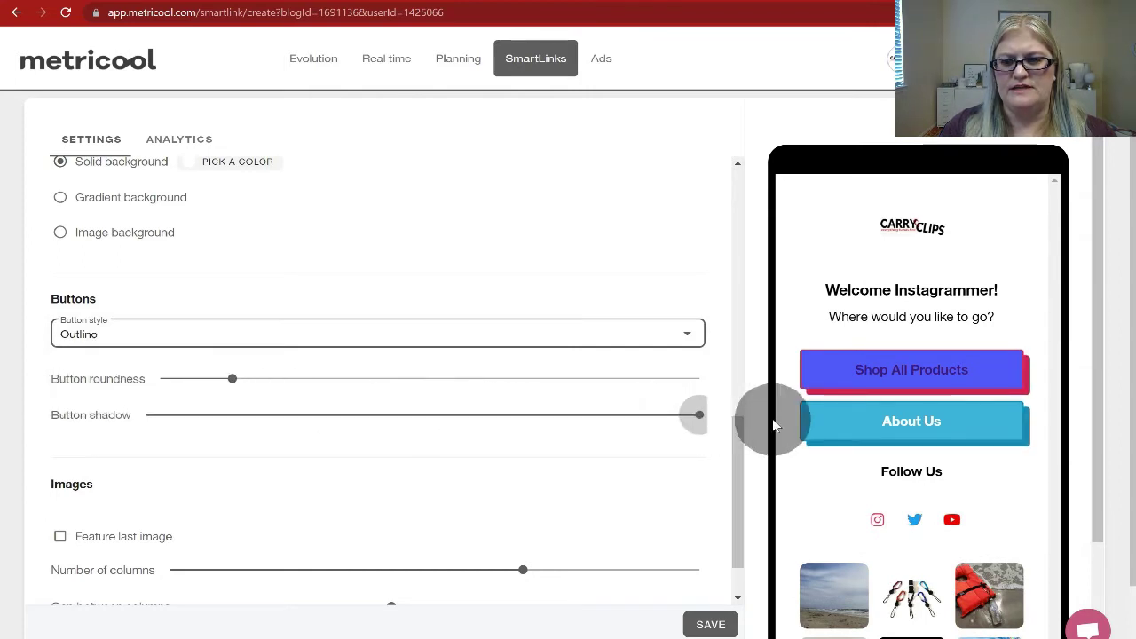
left_click(538, 332)
left_click(411, 346)
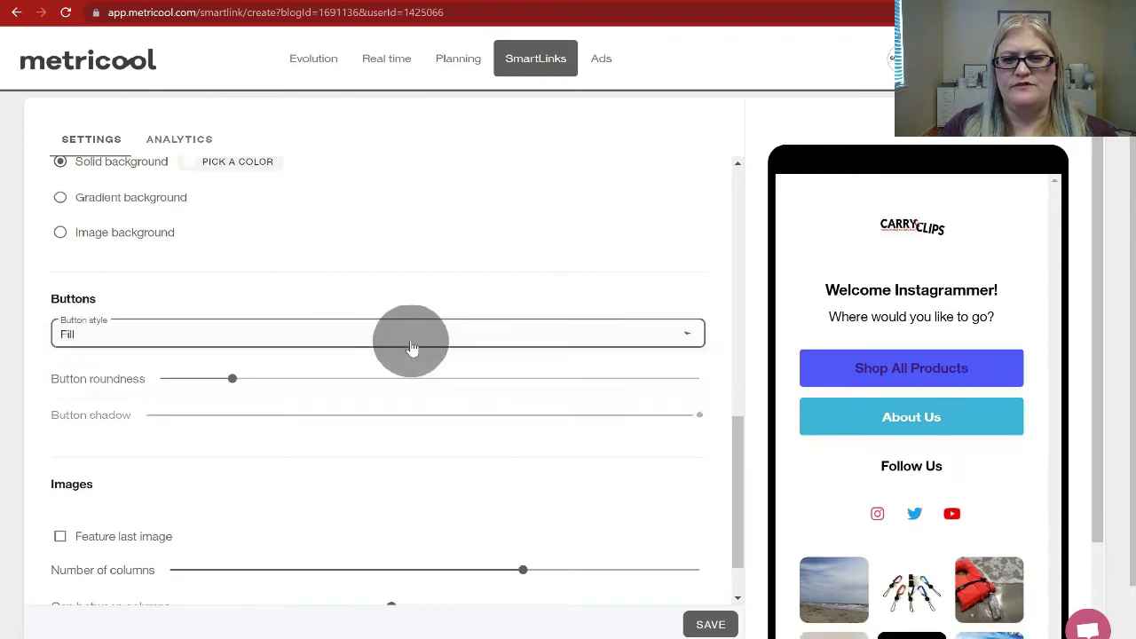
scroll(507, 425, "down", 3)
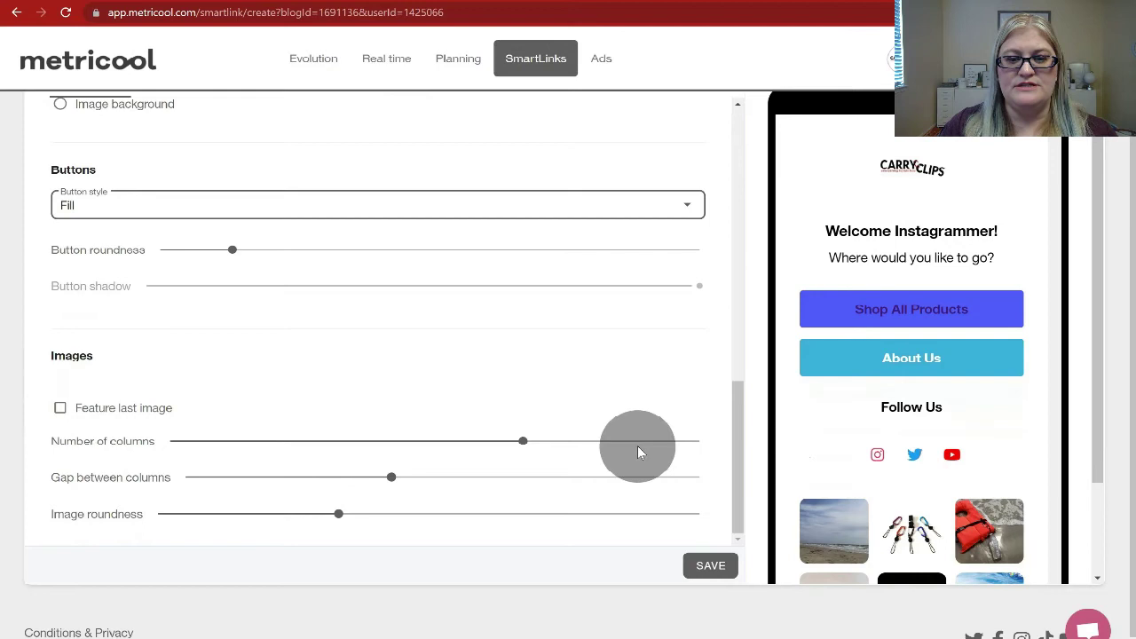
- Try Feature last image and column counts, leaving the image grid at three columns
scroll(926, 449, "down", 4)
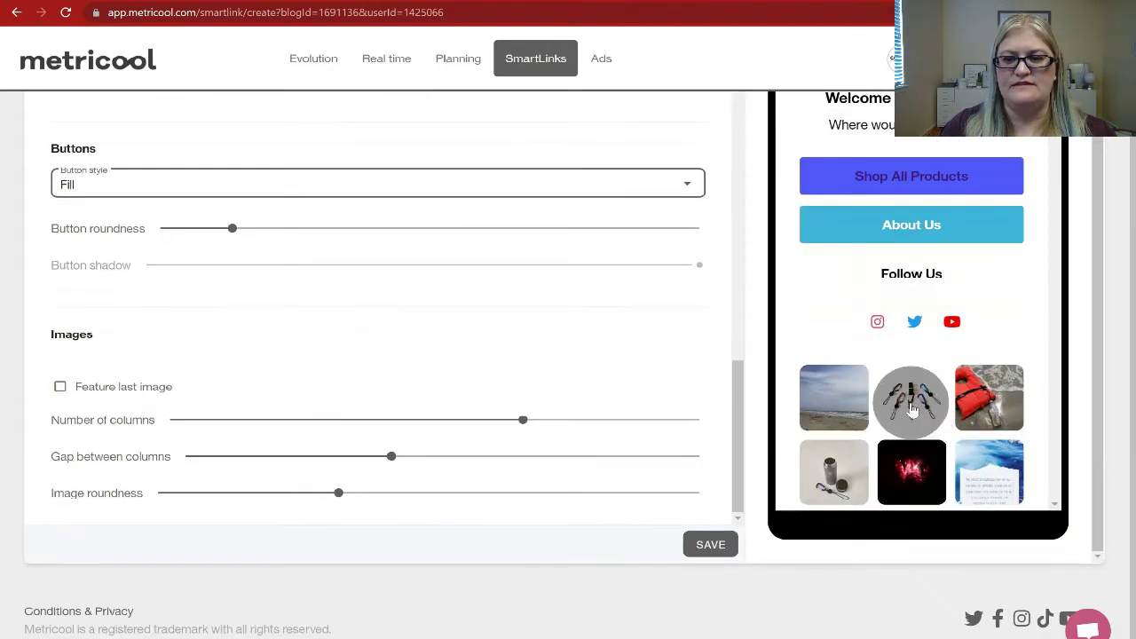
left_click(227, 393)
scroll(986, 433, "down", 3)
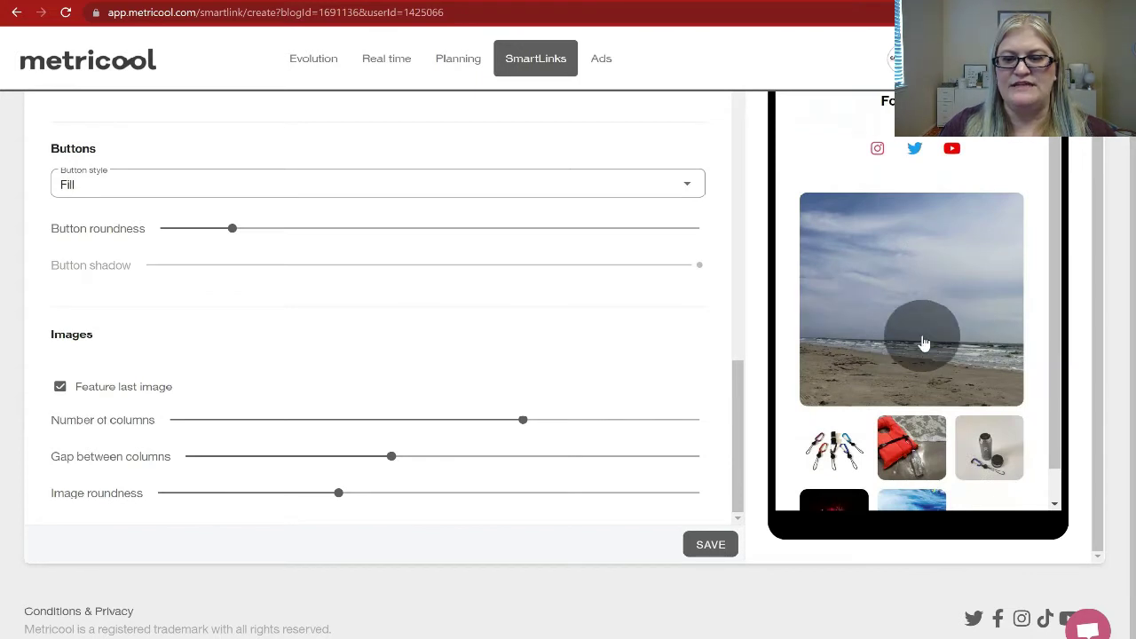
left_click(59, 389)
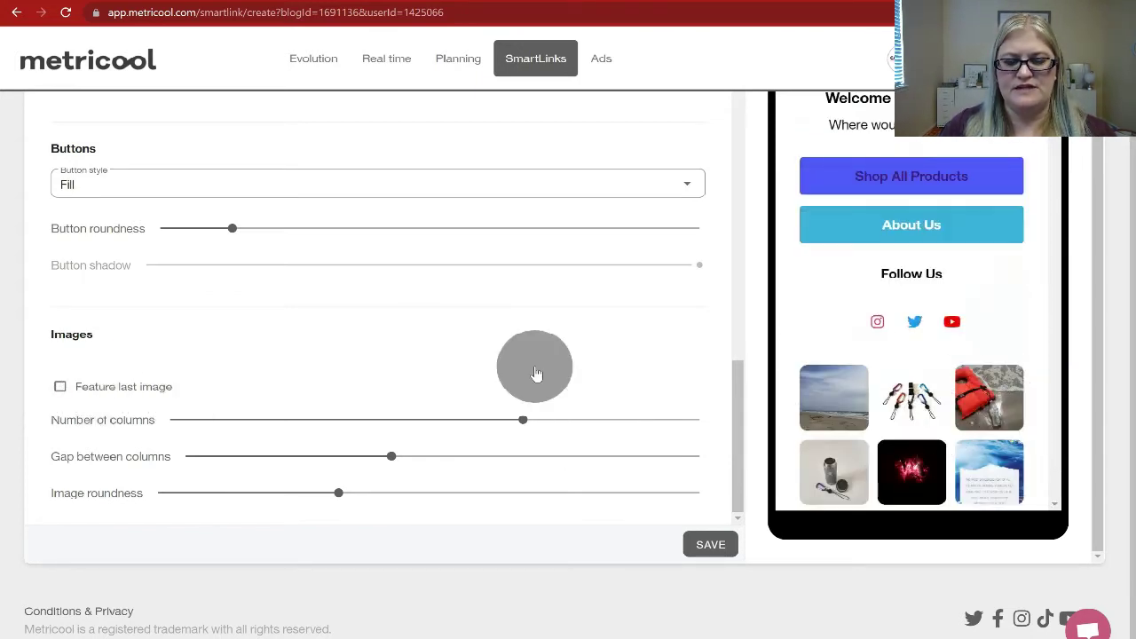
left_click_drag(522, 422, 467, 417)
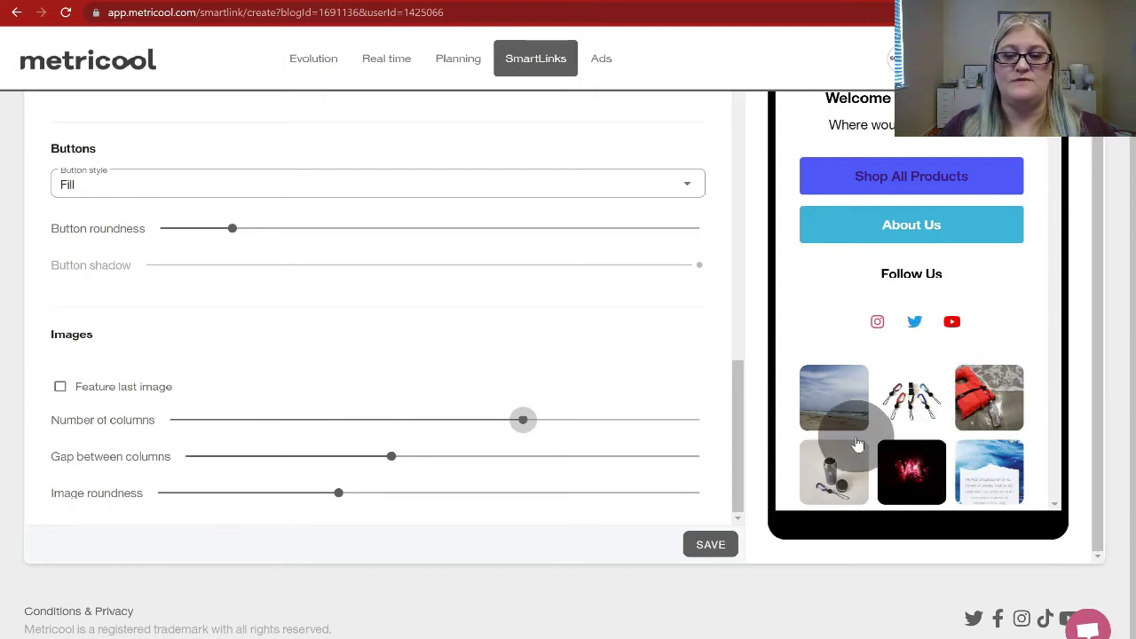
left_click_drag(523, 419, 170, 419)
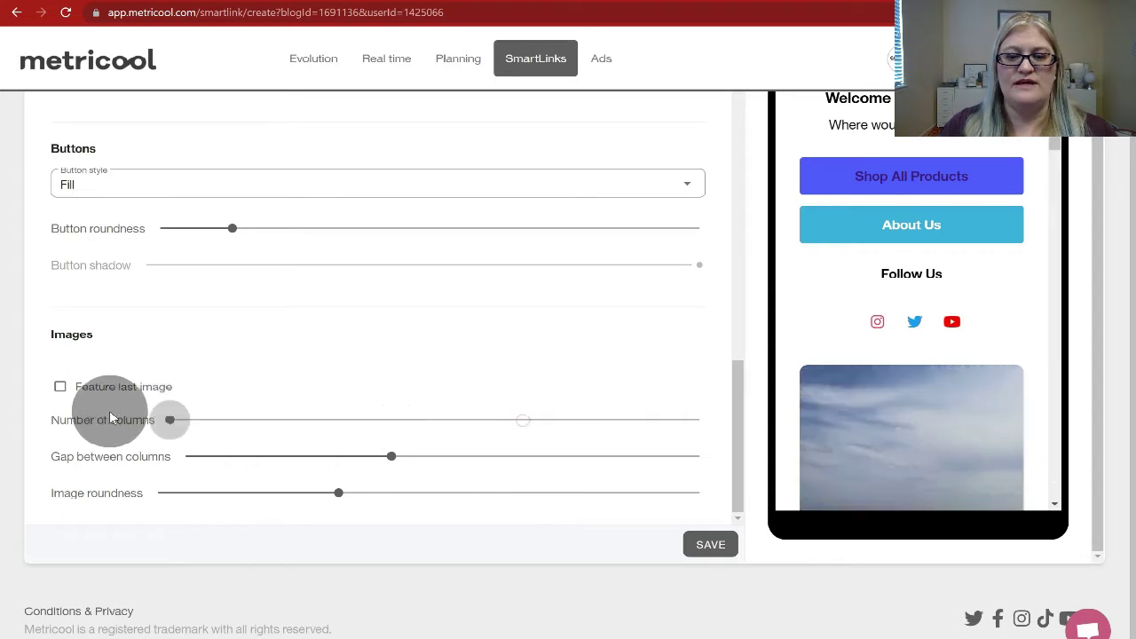
scroll(961, 398, "down", 2)
scroll(961, 395, "down", 10)
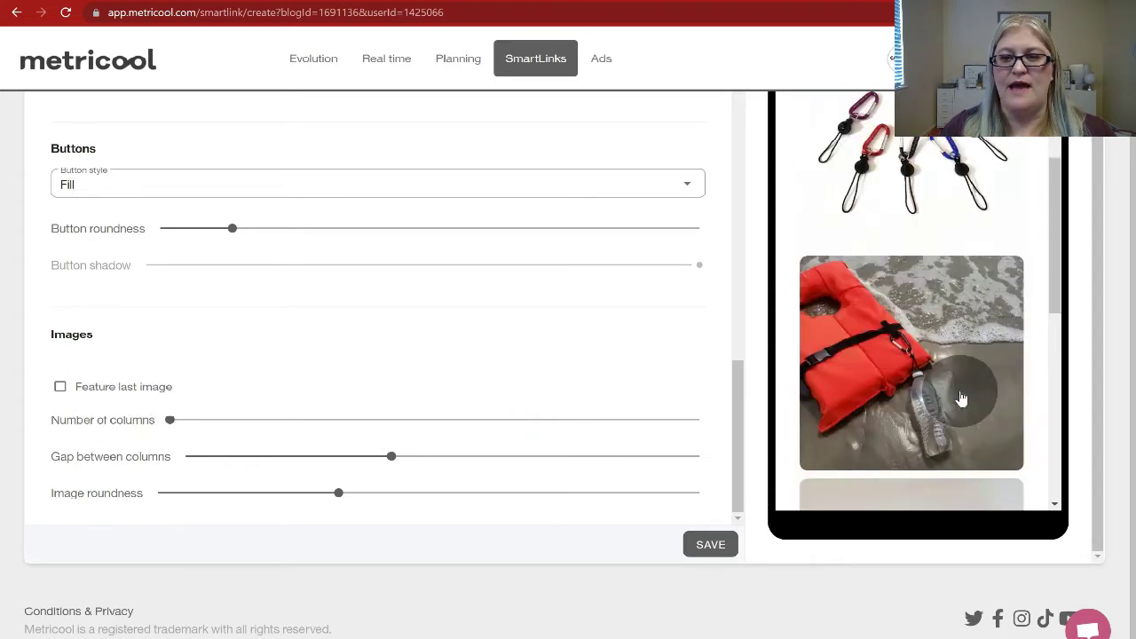
left_click_drag(366, 473, 367, 473)
left_click_drag(158, 419, 438, 411)
left_click(391, 458)
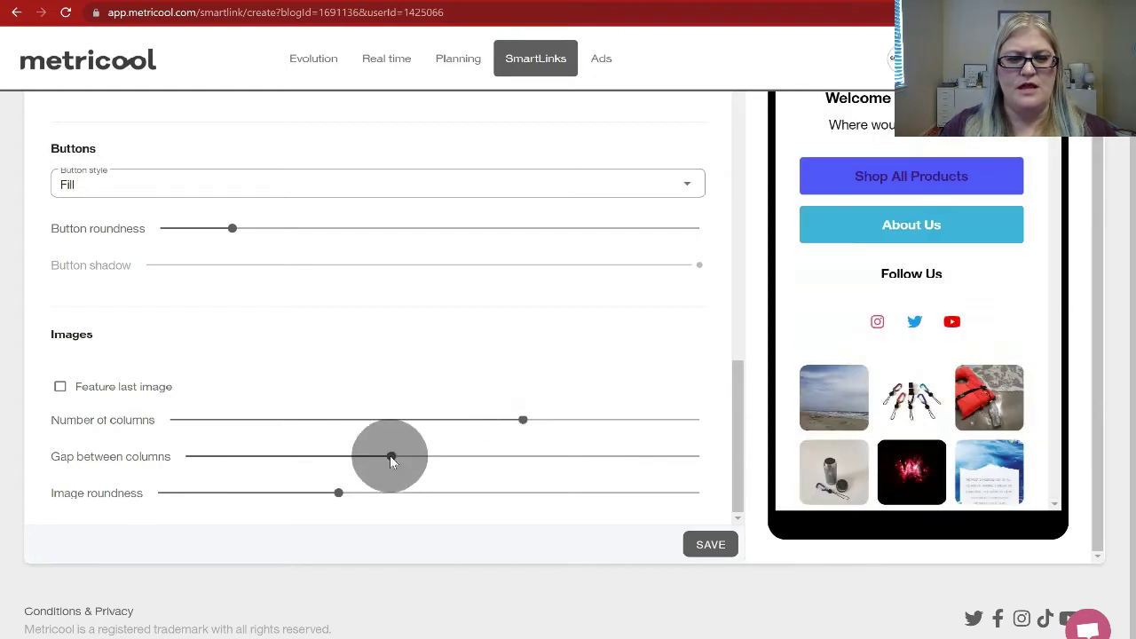
- Drag Gap between columns and Image roundness to their minimum for gapless, square images
left_click_drag(393, 461, 129, 509)
left_click_drag(346, 493, 354, 517)
left_click_drag(538, 522, 3, 475)
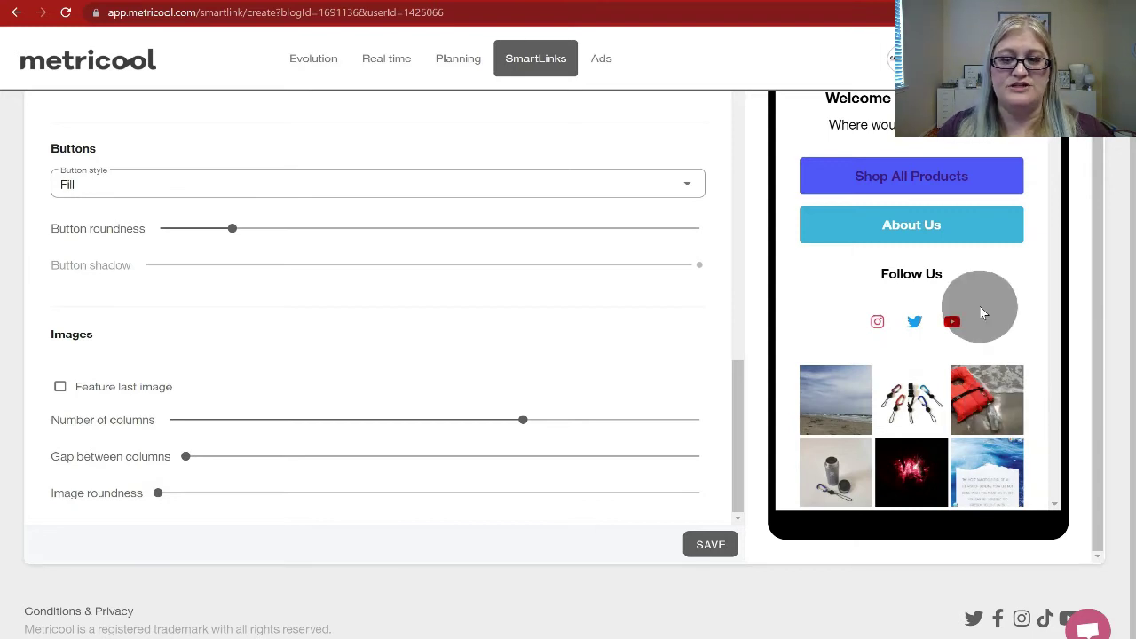
scroll(980, 305, "up", 4)
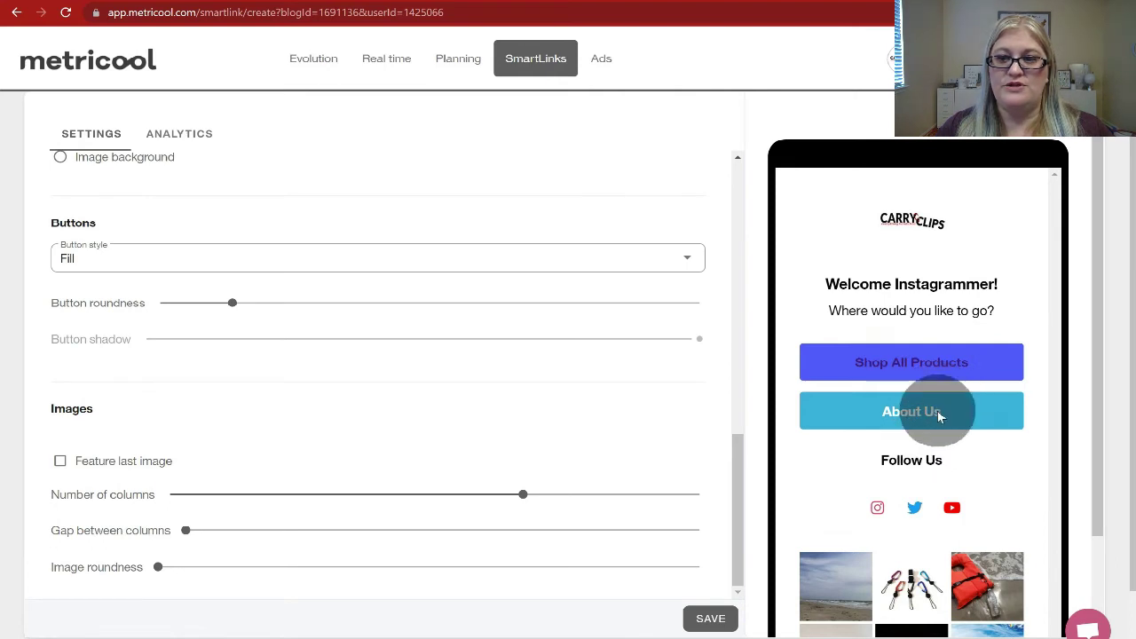
scroll(950, 233, "down", 2)
scroll(950, 233, "down", 2)
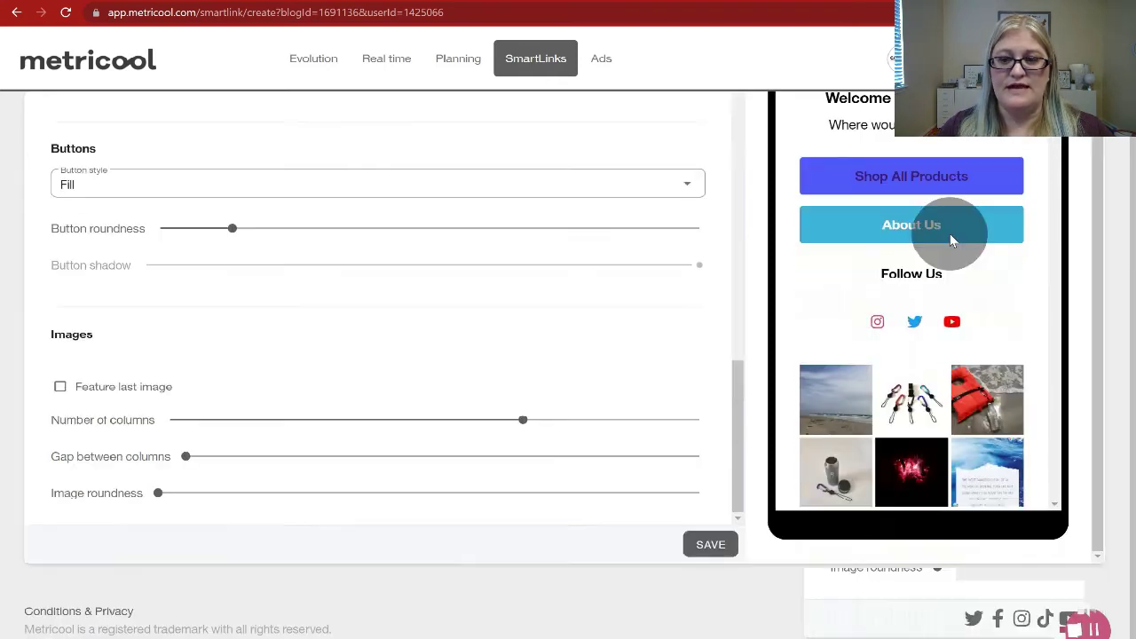
- Save Carry Clips, clone it, and save the clone as 'Copy of Carry Clips'
left_click(720, 554)
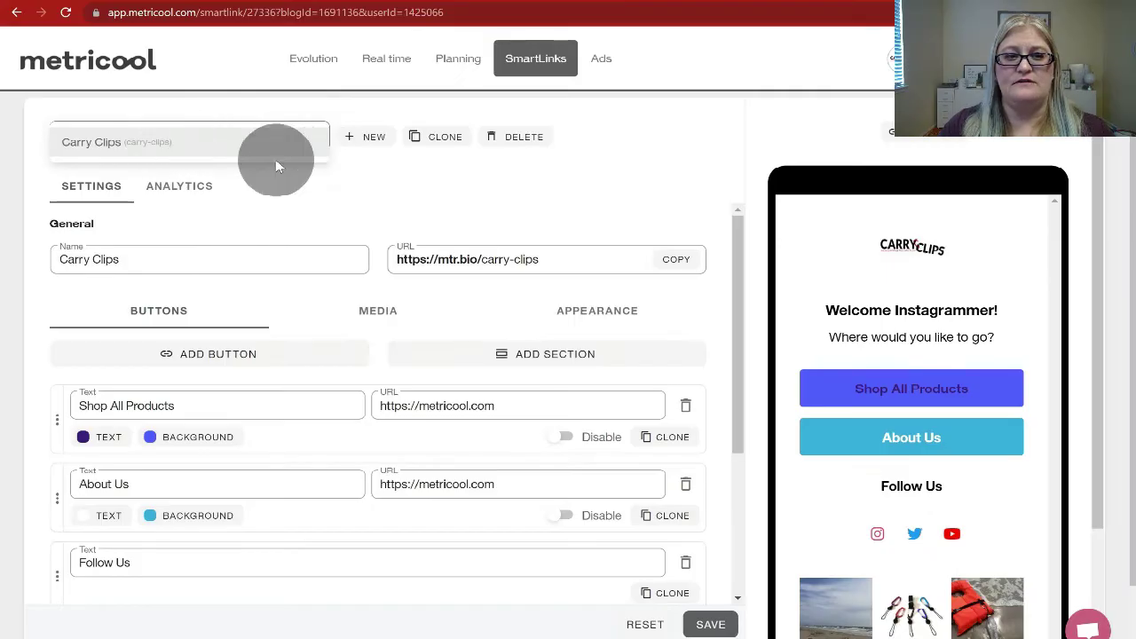
left_click(367, 183)
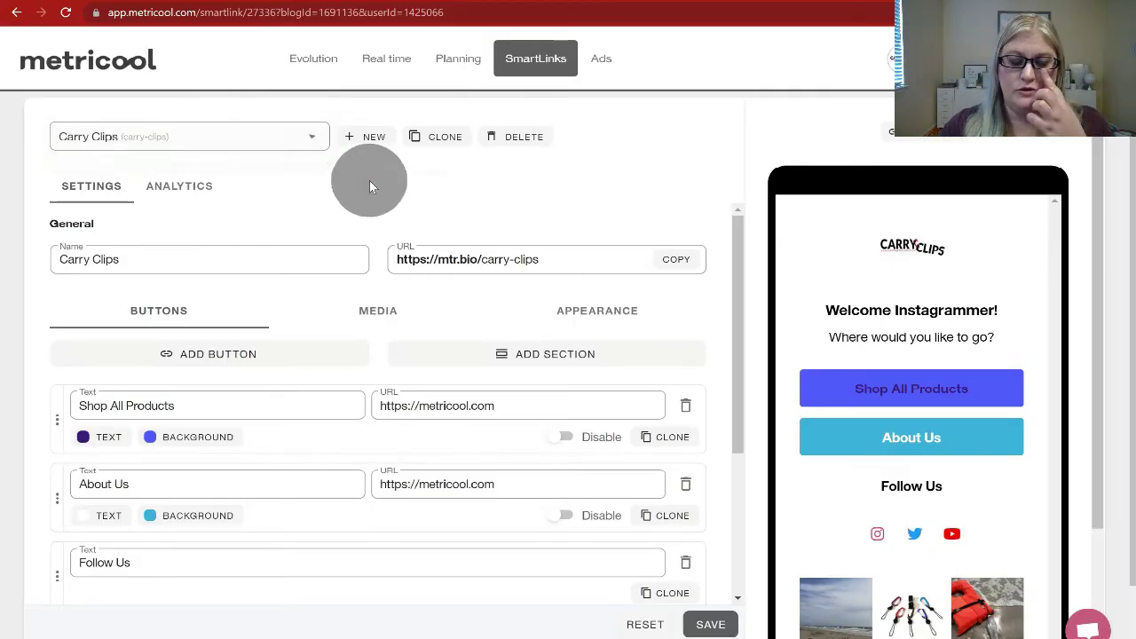
left_click(449, 142)
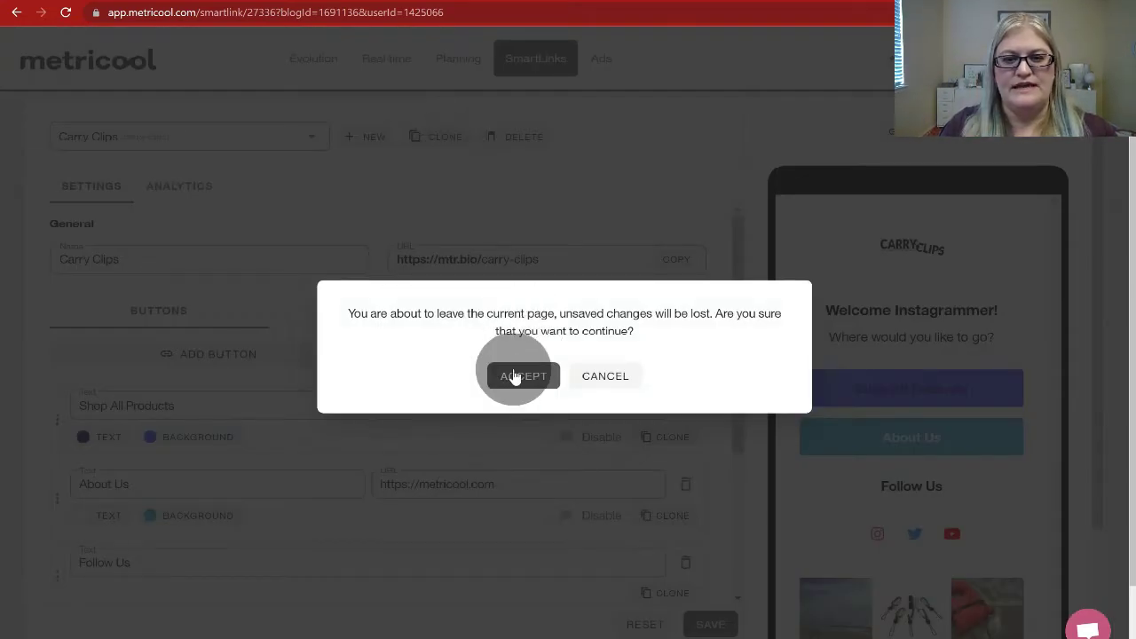
left_click(519, 376)
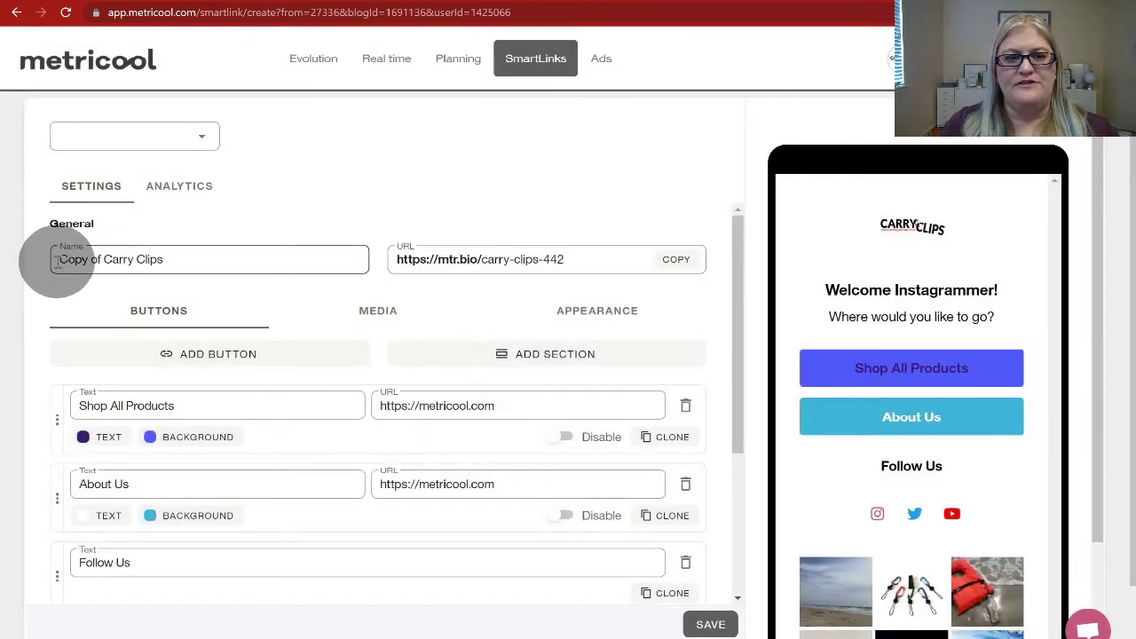
left_click(710, 626)
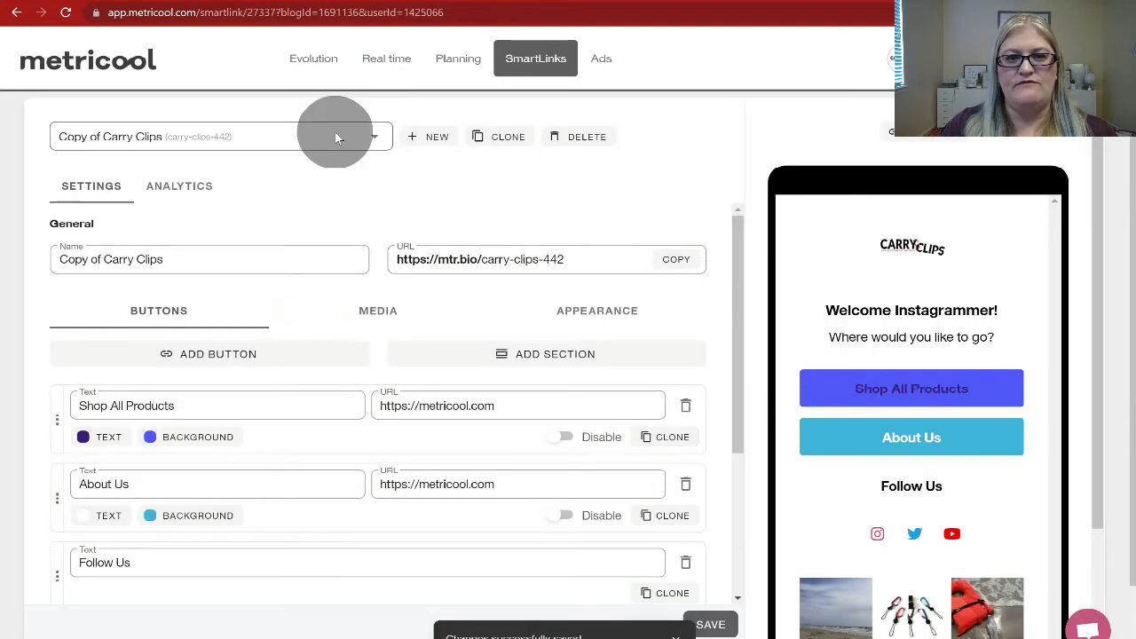
left_click(337, 138)
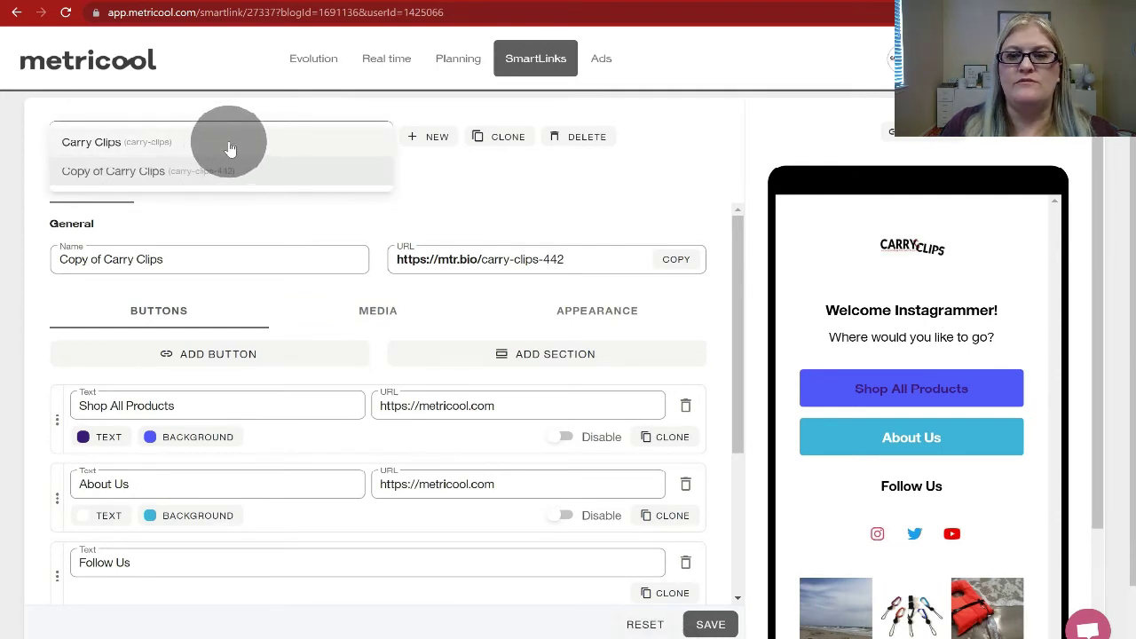
left_click(501, 191)
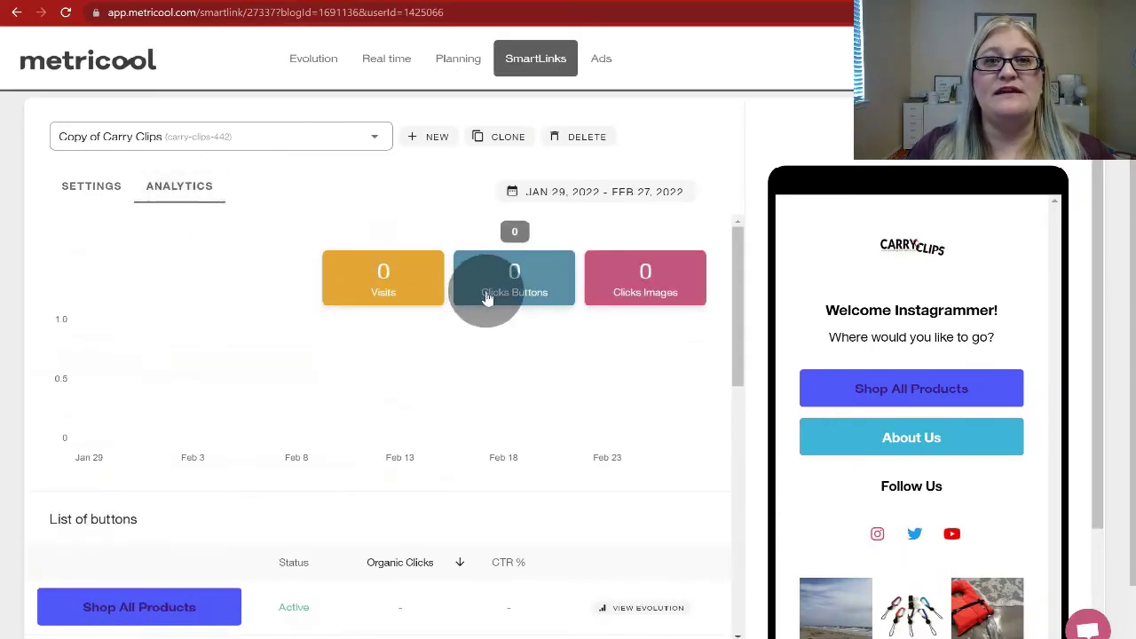
- Scroll the Copy of Carry Clips analytics down to the List of buttons table
mouse_move(398, 307)
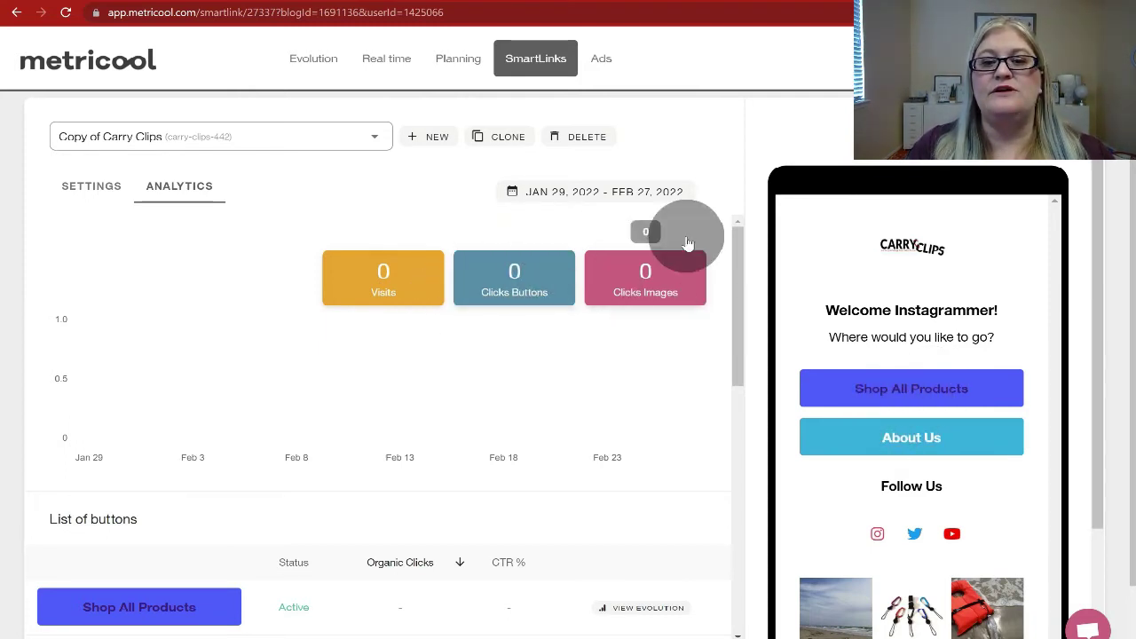
scroll(849, 562, "down", 3)
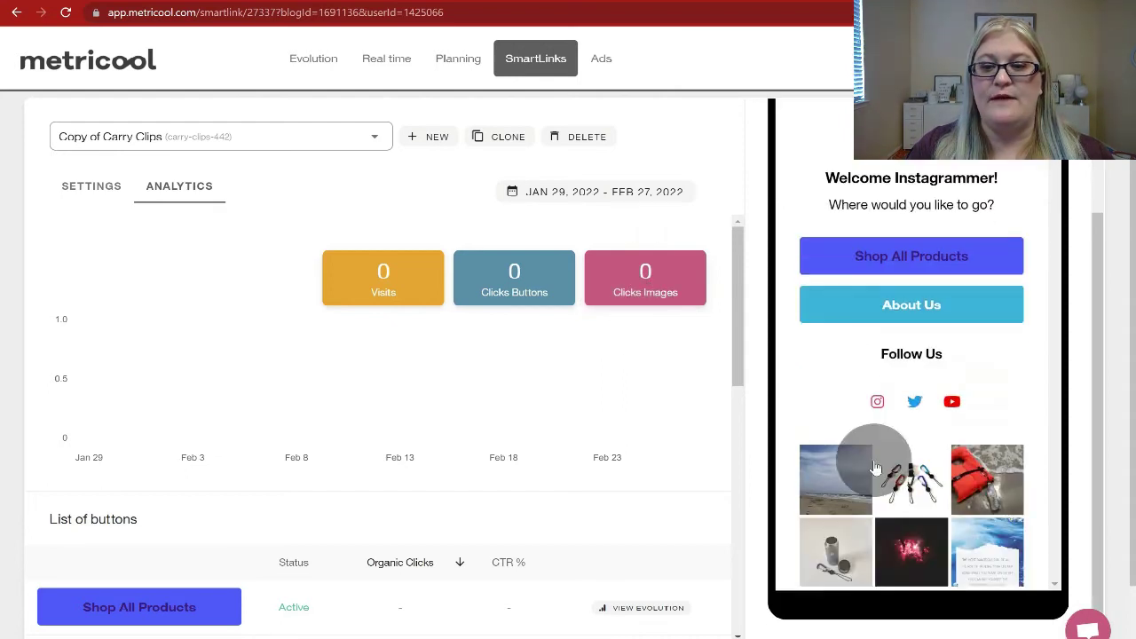
scroll(657, 421, "down", 2)
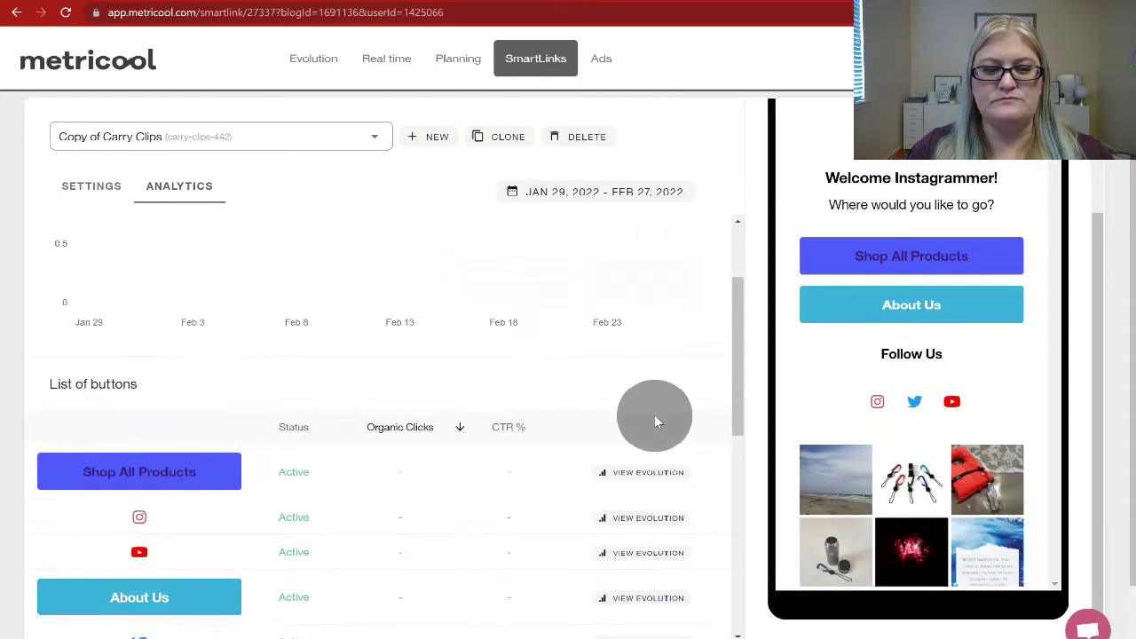
scroll(657, 409, "down", 2)
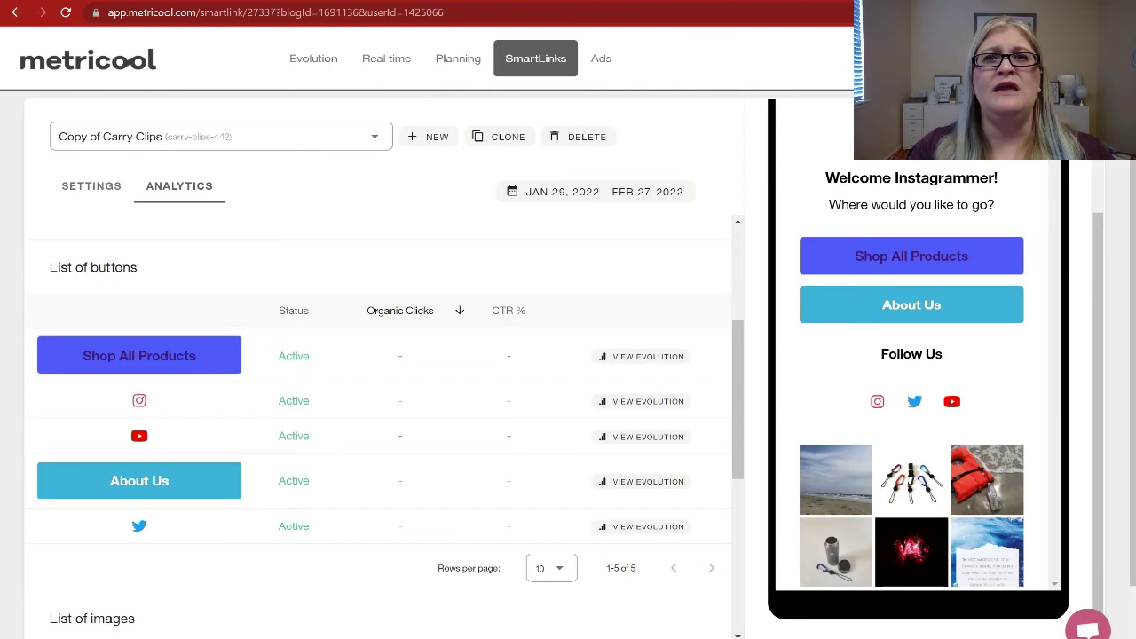
left_click(639, 356)
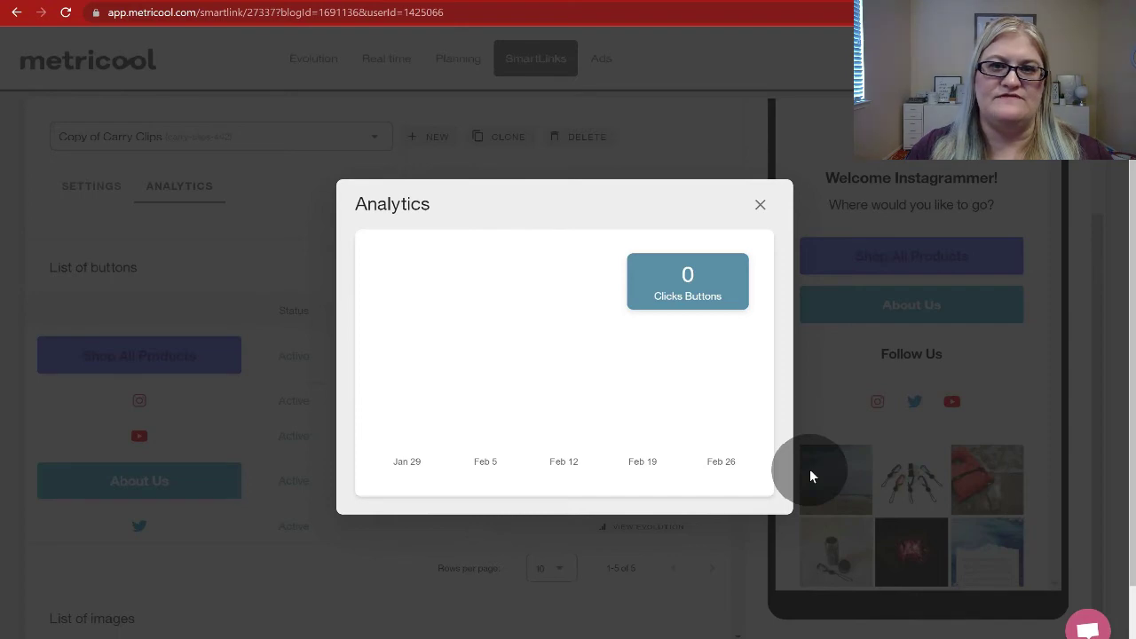
left_click(760, 205)
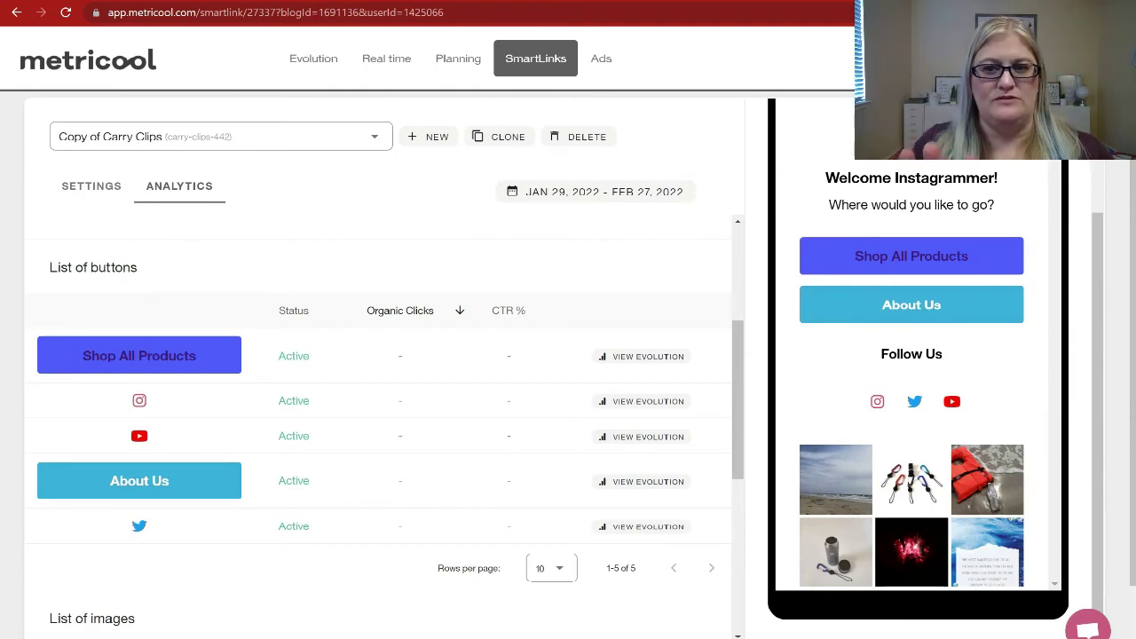
left_click(915, 261)
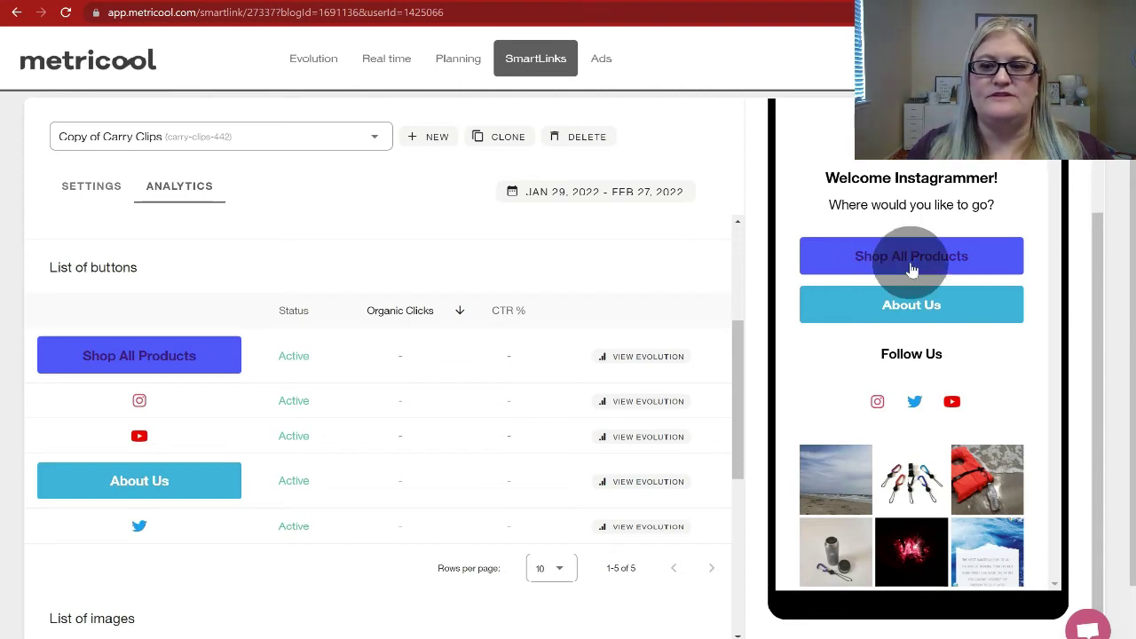